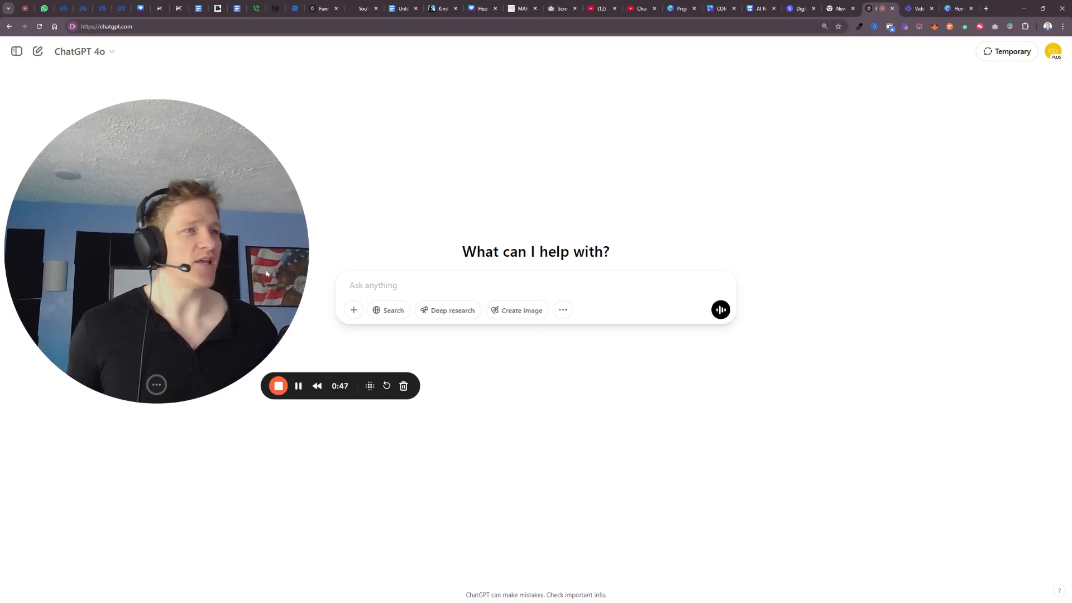
drag(255, 255, 262, 300)
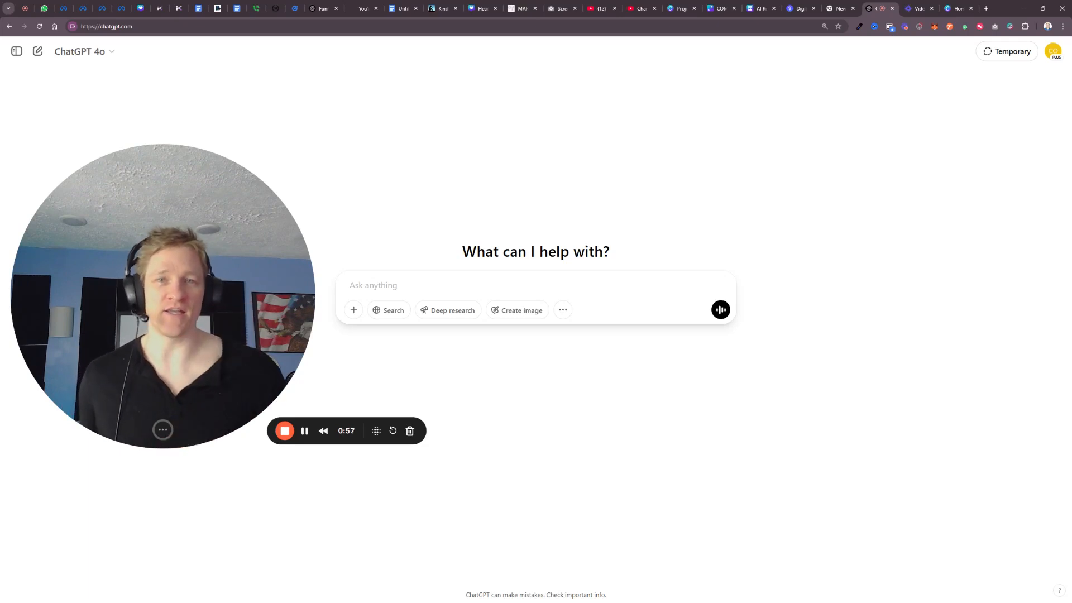
drag(236, 301, 240, 318)
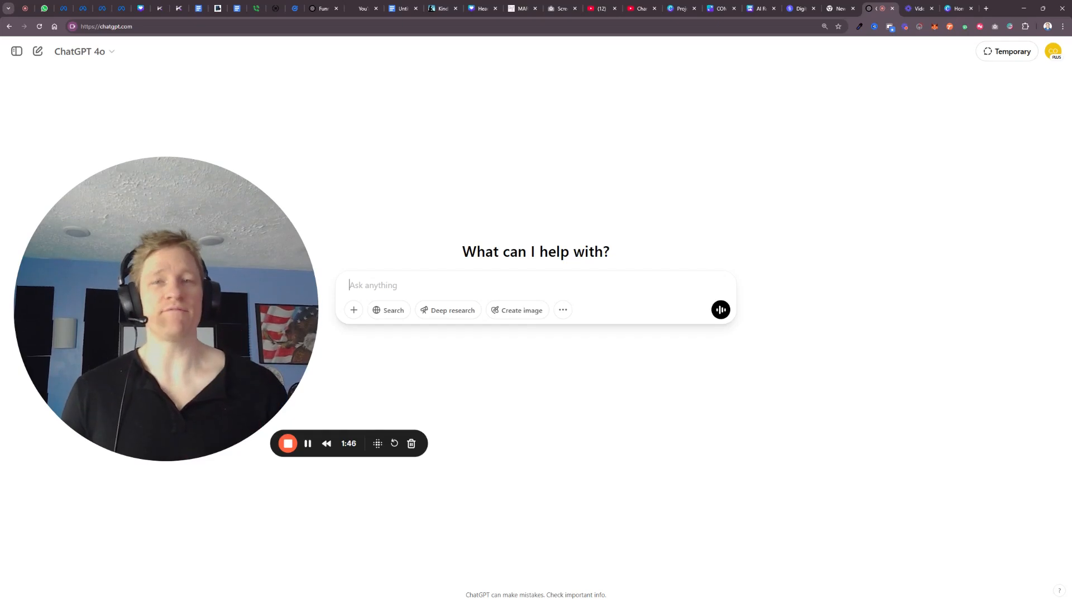
Begin the prompt with "I want your help in creating a lead magnet that will attract people that like to run to my business.".
text(I wnat)
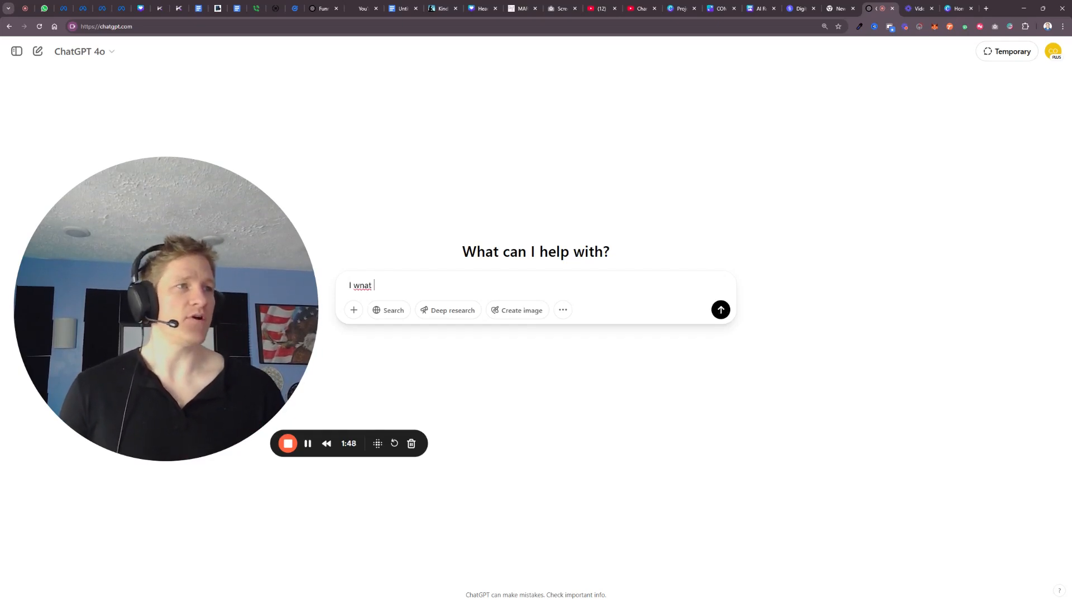
key(BackSpace)
key(BackSpace)
key(BackSpace)
key(BackSpace)
text(ant your help in creating a l)
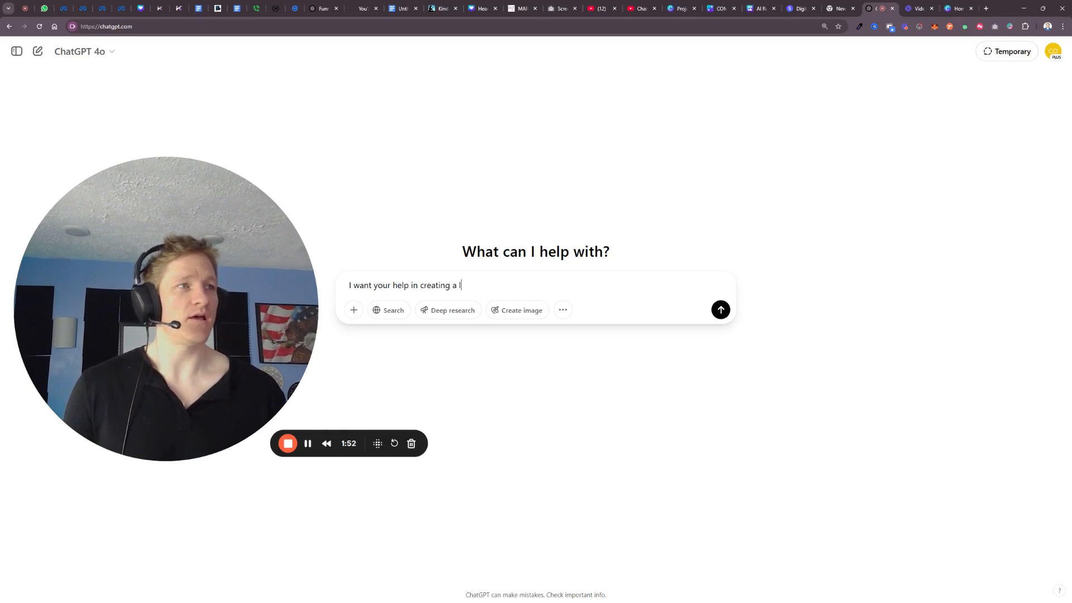
text(t the led)
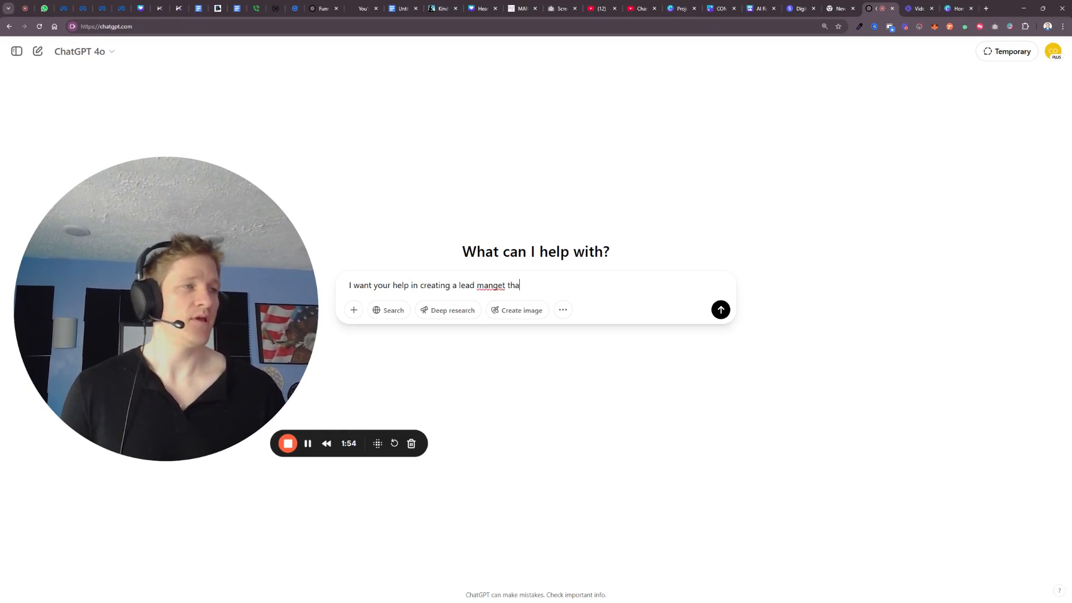
key(ctrl+BackSpace)
key(ctrl+BackSpace)
key(ctrl+BackSpace)
text(magnet that will attract people that like to run.)
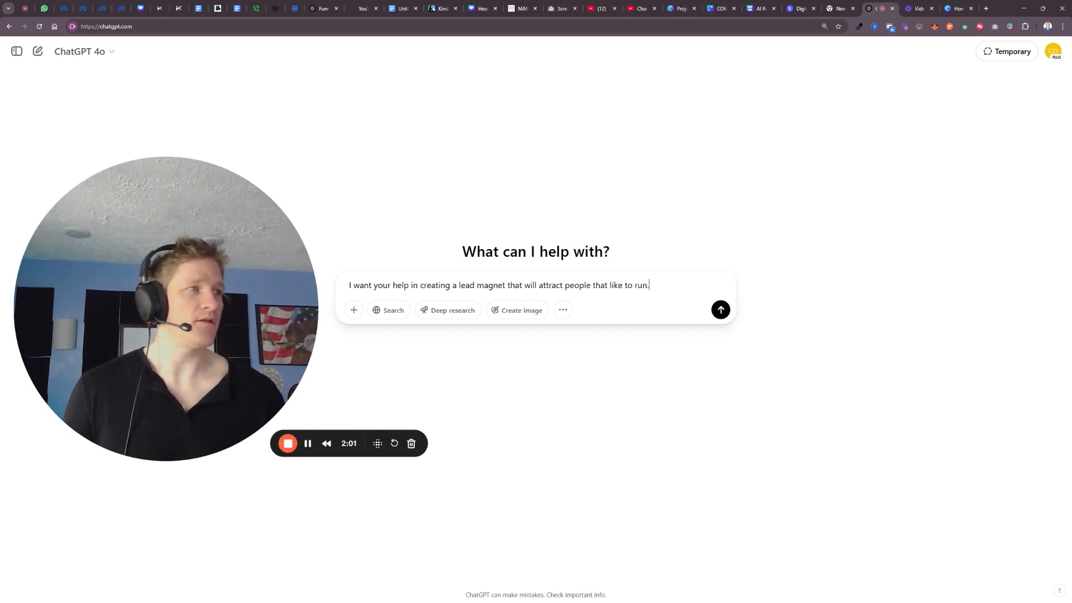
text( to)
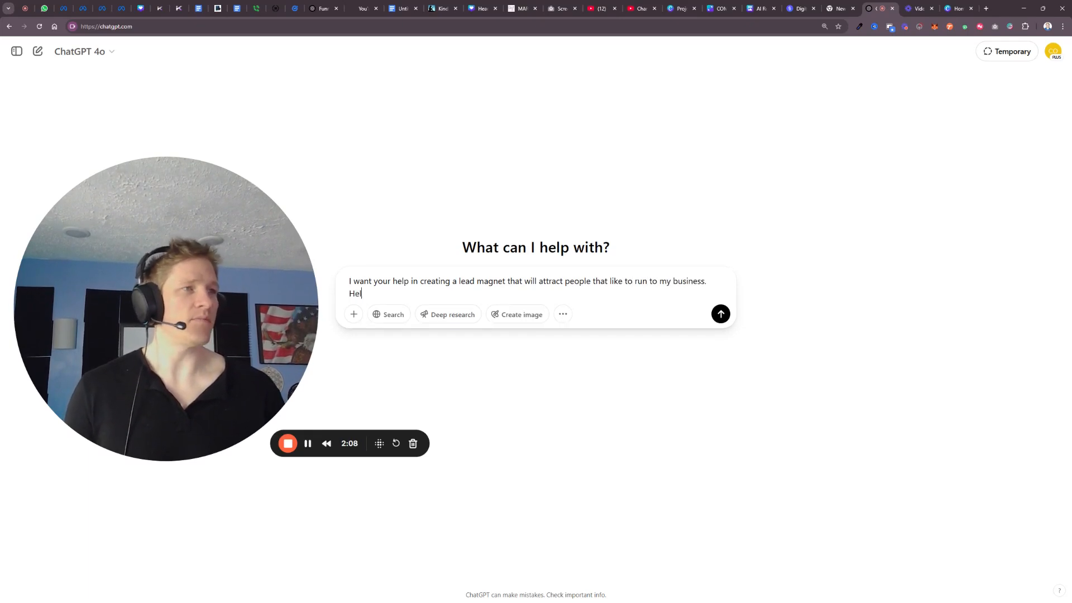
Add the sentence "Help me know what I should do to create the best lead magnet." to the prompt.
text(p me )
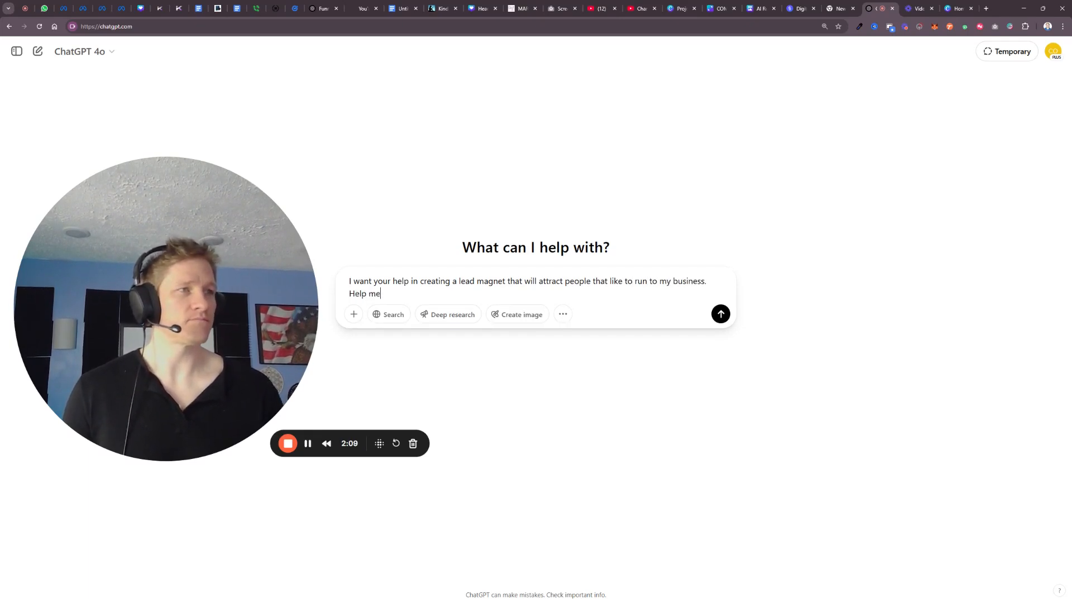
text(know what I should do to create the best )
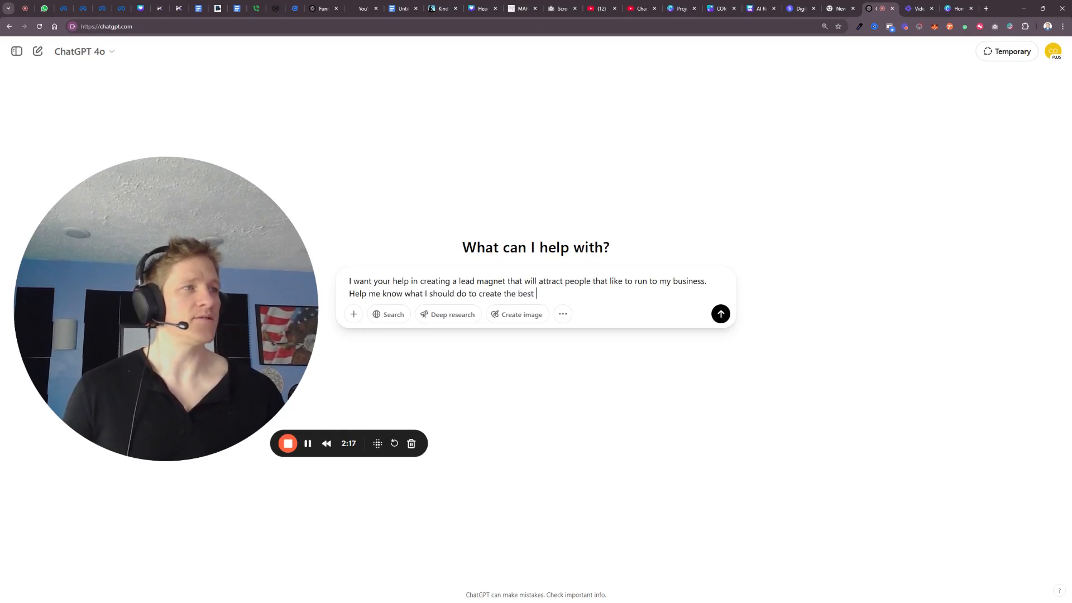
text(lead magnet.)
Add "I eventually want people to buy my product from me, the product helps with hydration and recovery and longevity" on a new line and send the prompt.
key(shift+Return)
text(I eventually want people)
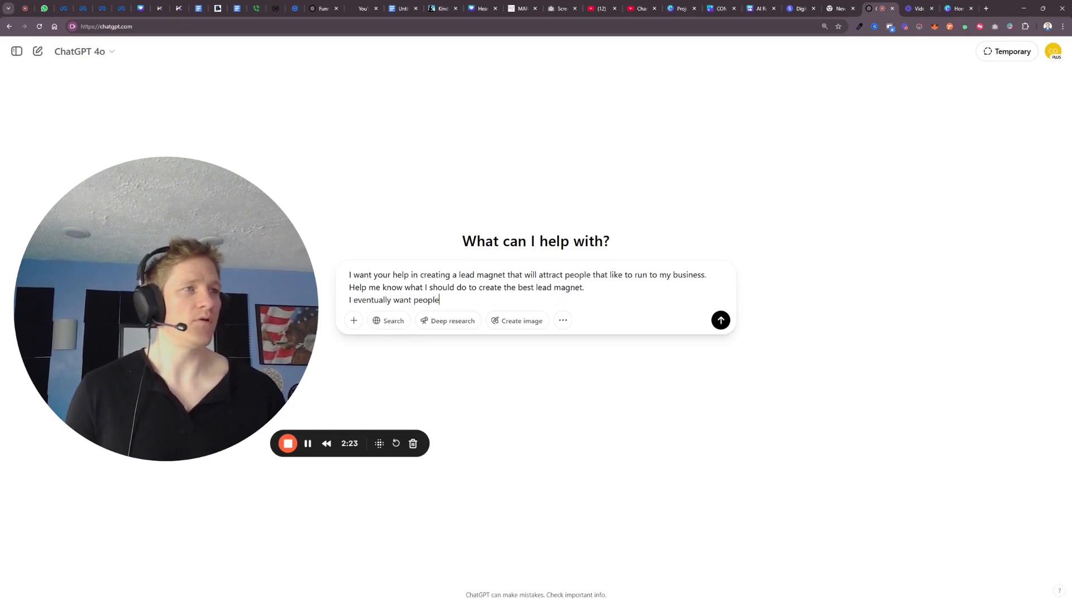
text( to buy my p)
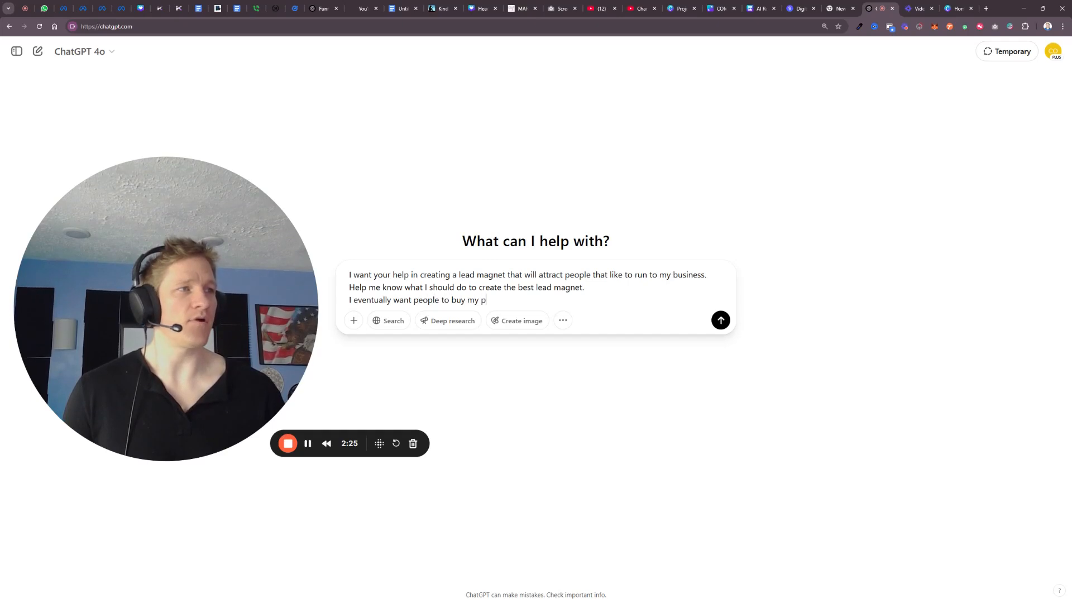
text(roduct from me)
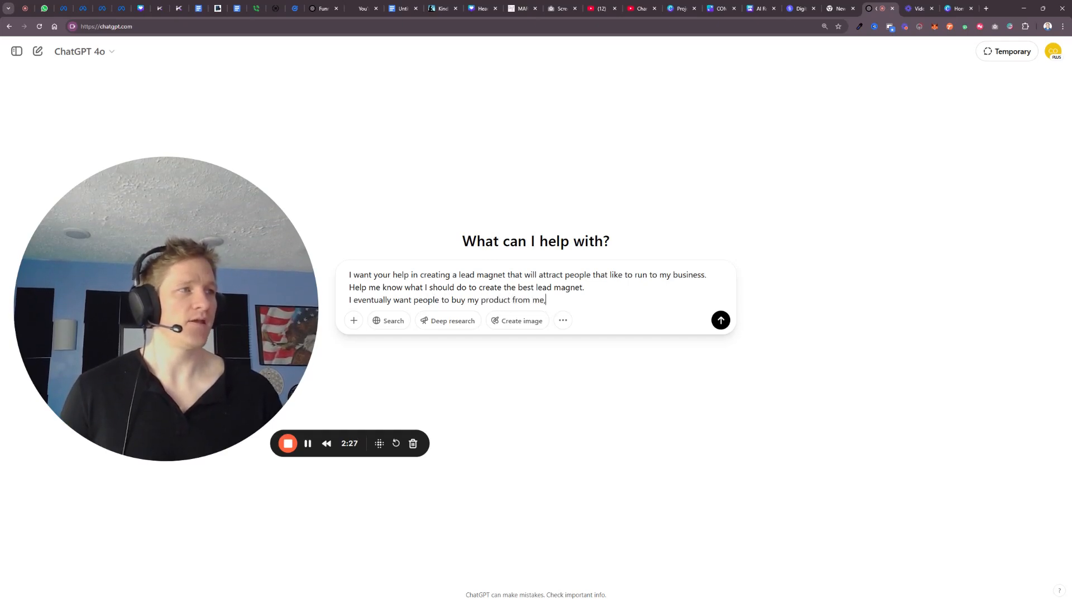
text(, the p)
text(pr)
key(BackSpace)
key(BackSpace)
text(roduct helps)
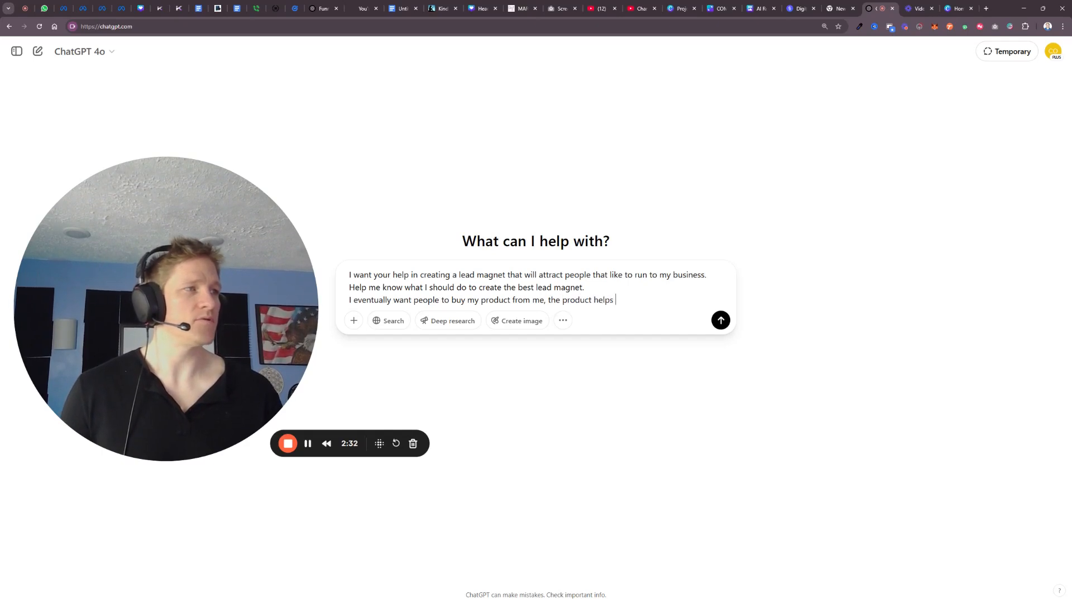
text( with hydration)
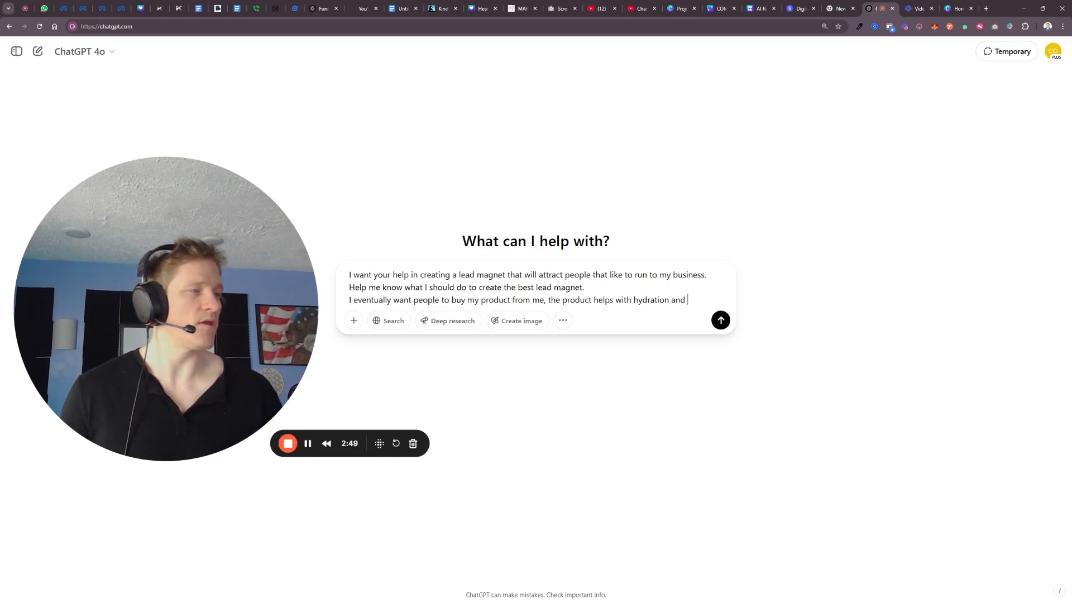
text(and recovery and)
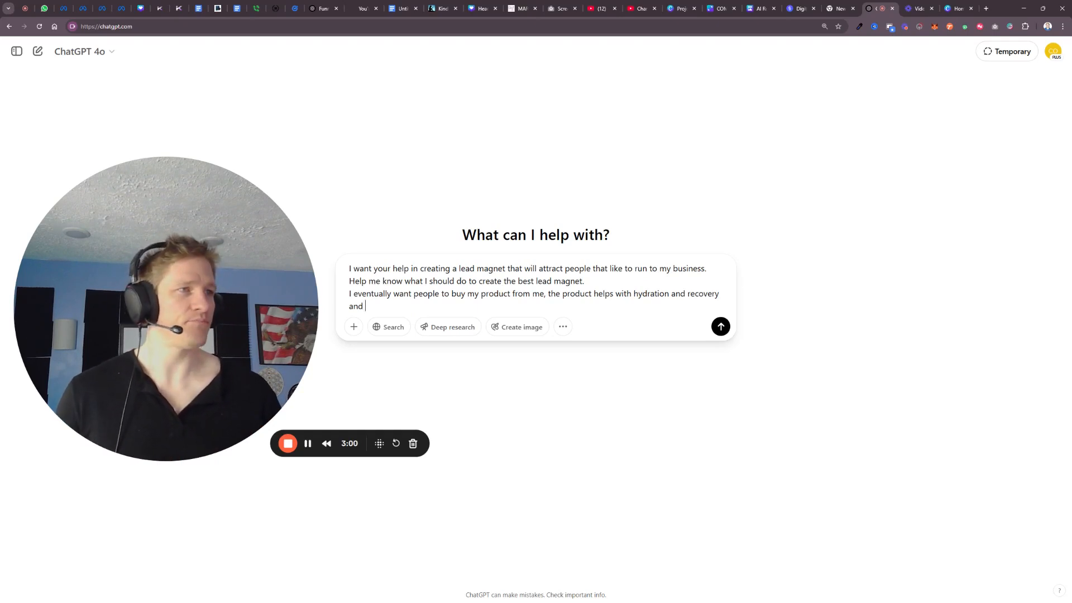
text(longevity)
key(Return)
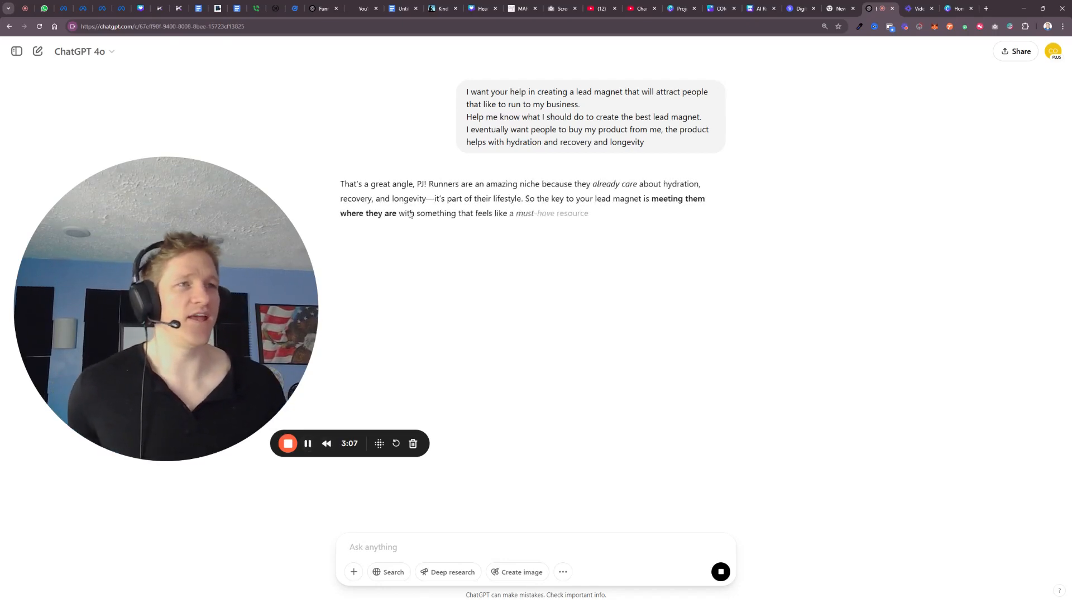
Read the reply's opening paragraph on runners as a niche, highlighting its key phrases.
double_click(421, 184)
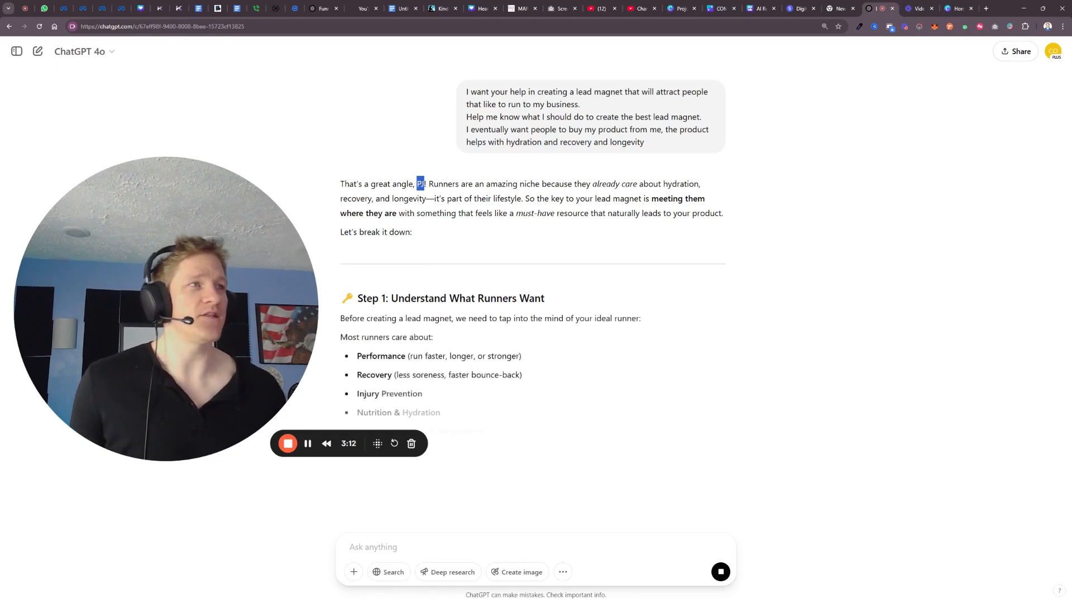
double_click(530, 183)
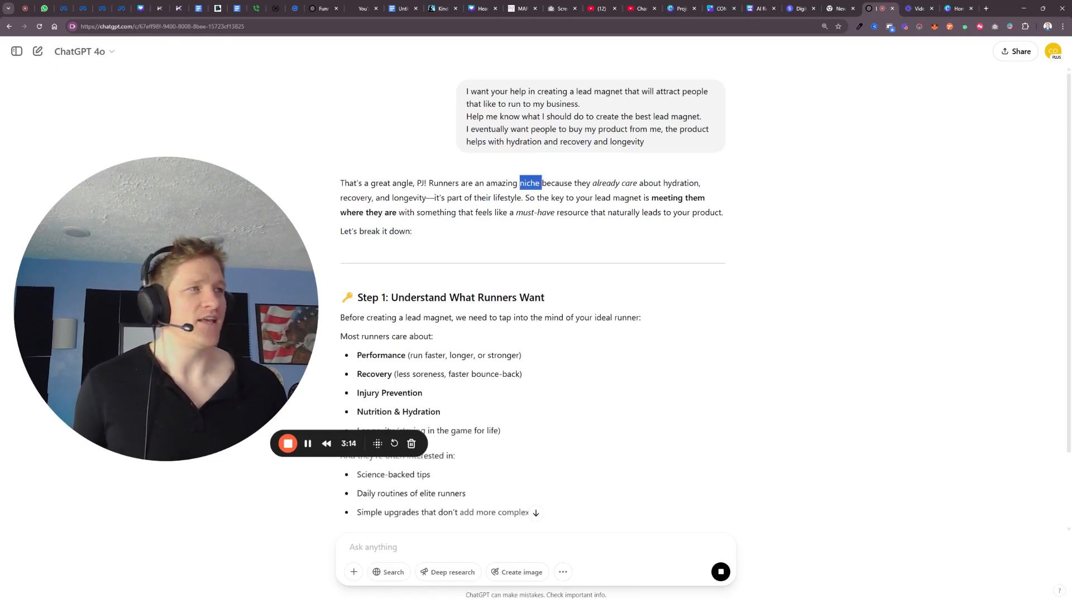
drag(593, 184, 699, 184)
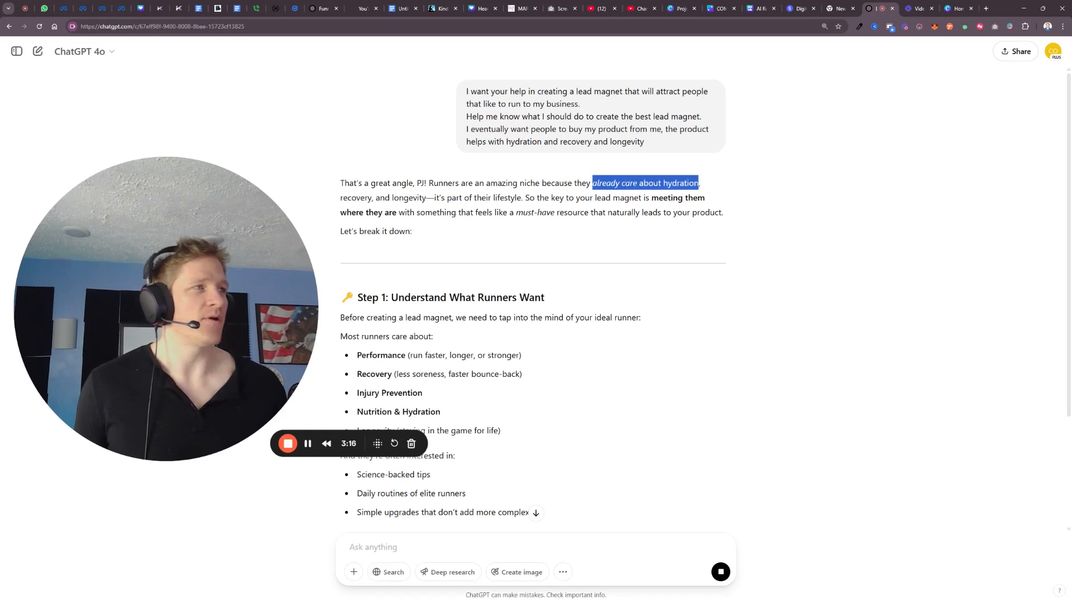
drag(341, 198, 445, 198)
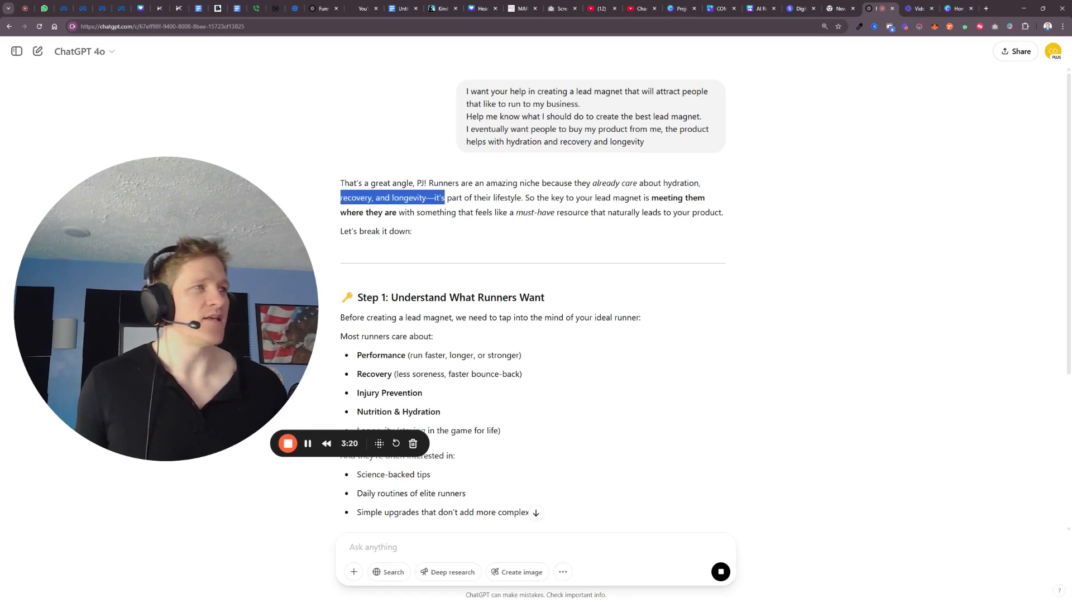
drag(341, 213, 415, 213)
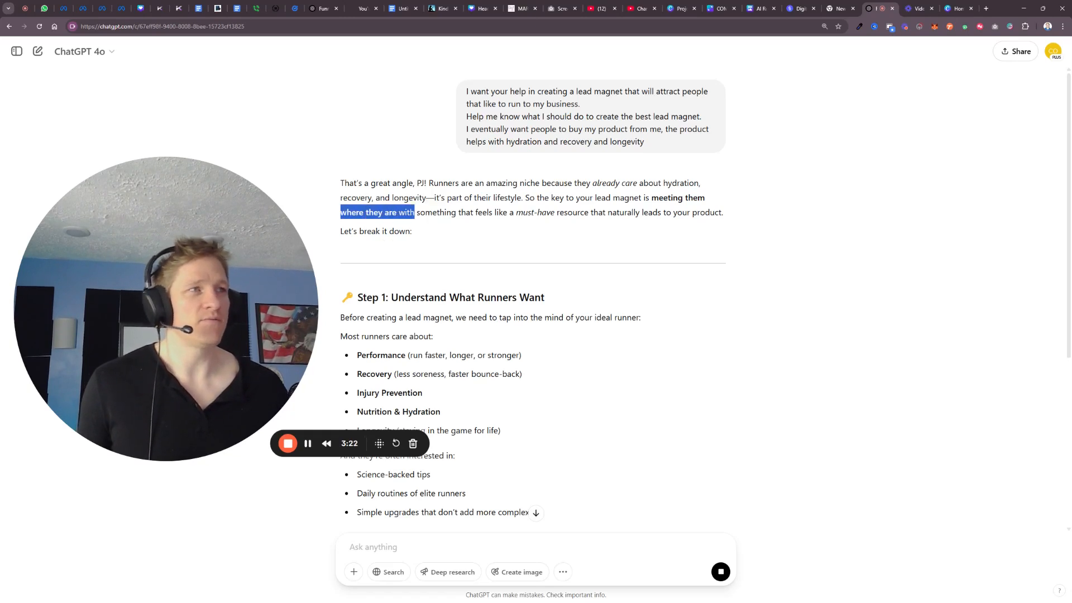
drag(516, 213, 697, 202)
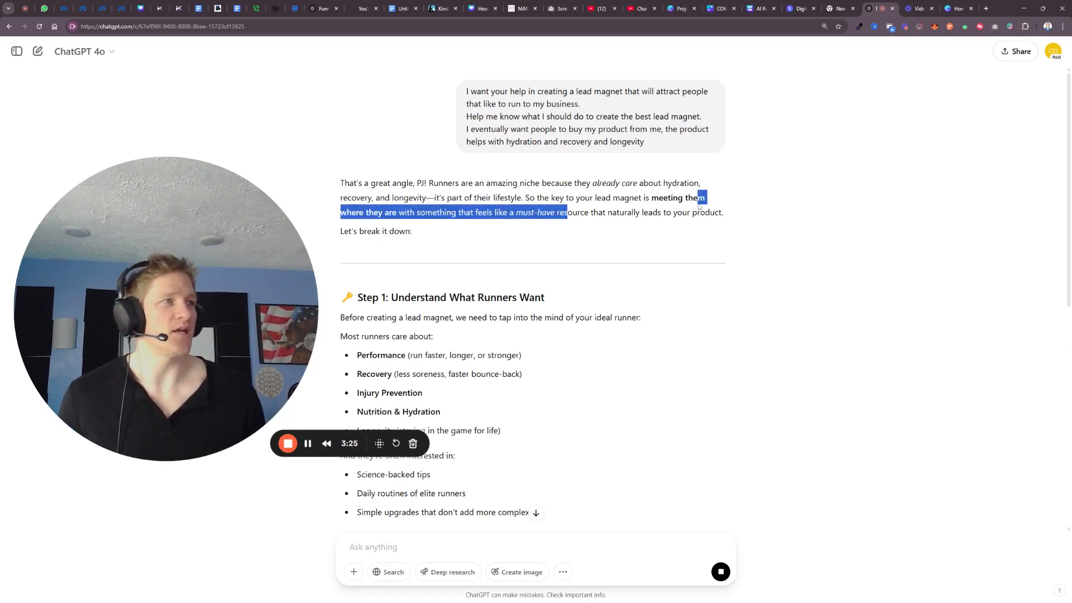
click(409, 240)
Read Step 1 of the reply on what runners want, highlighting the listed interests.
scroll(406, 241, down, 1)
scroll(406, 240, down, 2)
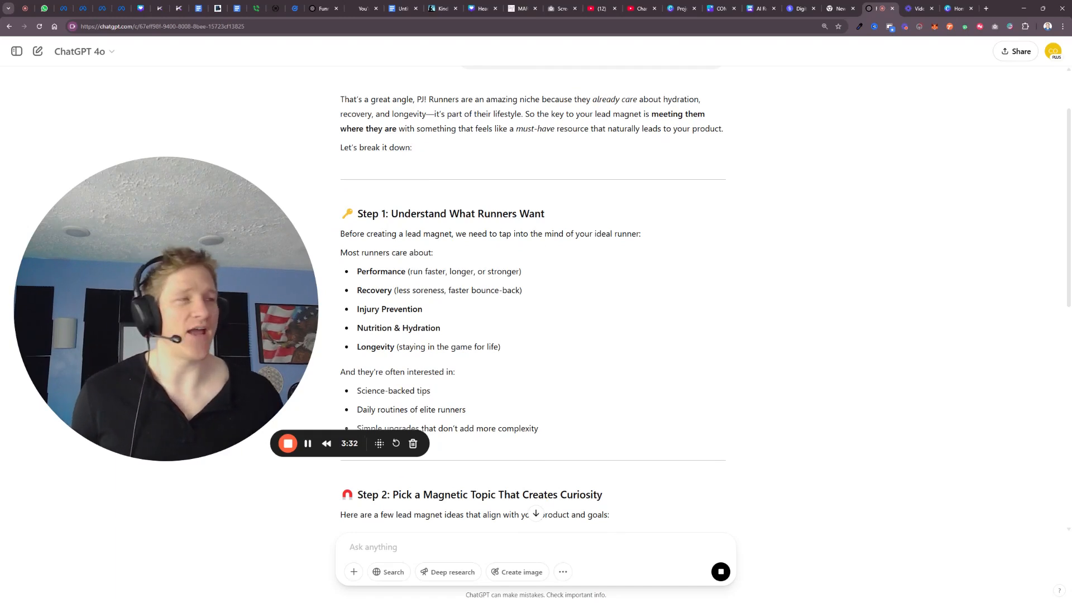
scroll(347, 267, down, 1)
drag(258, 307, 247, 359)
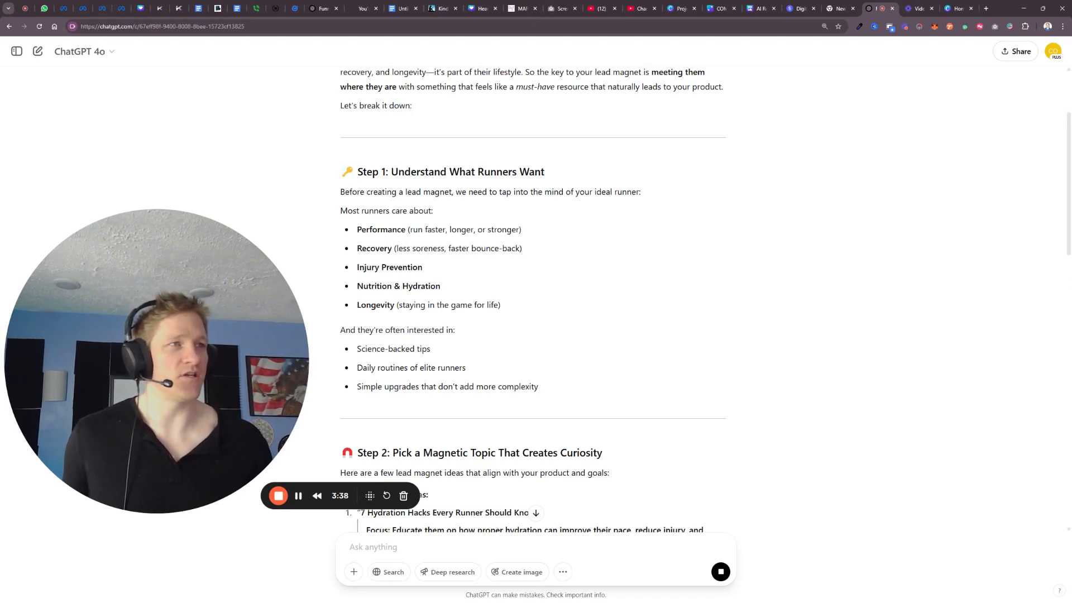
double_click(400, 210)
scroll(400, 210, down, 1)
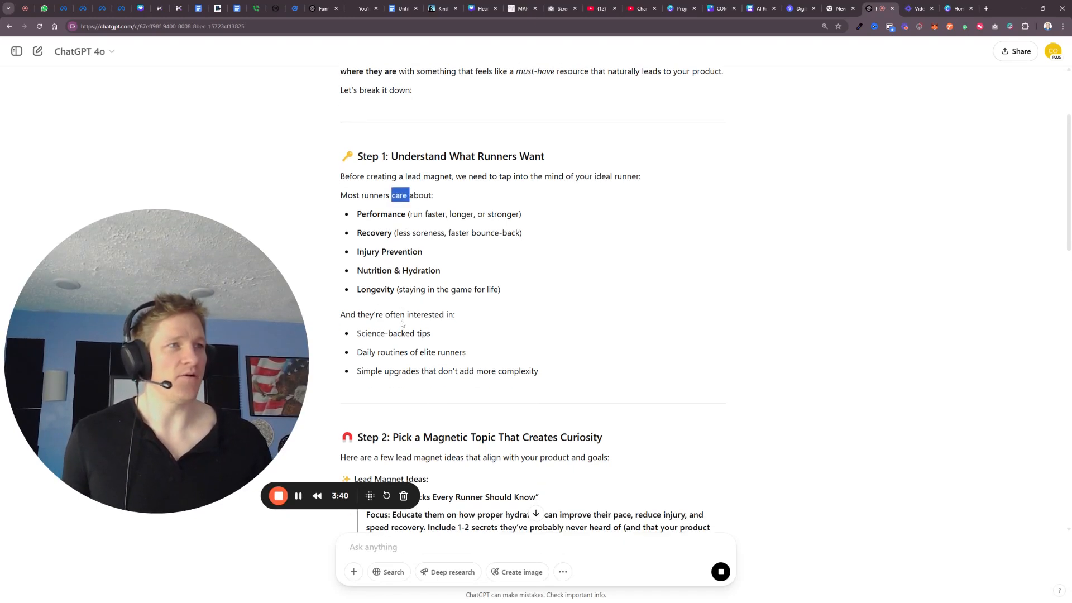
drag(357, 307, 430, 307)
drag(358, 326, 466, 326)
drag(357, 345, 539, 344)
scroll(538, 345, down, 3)
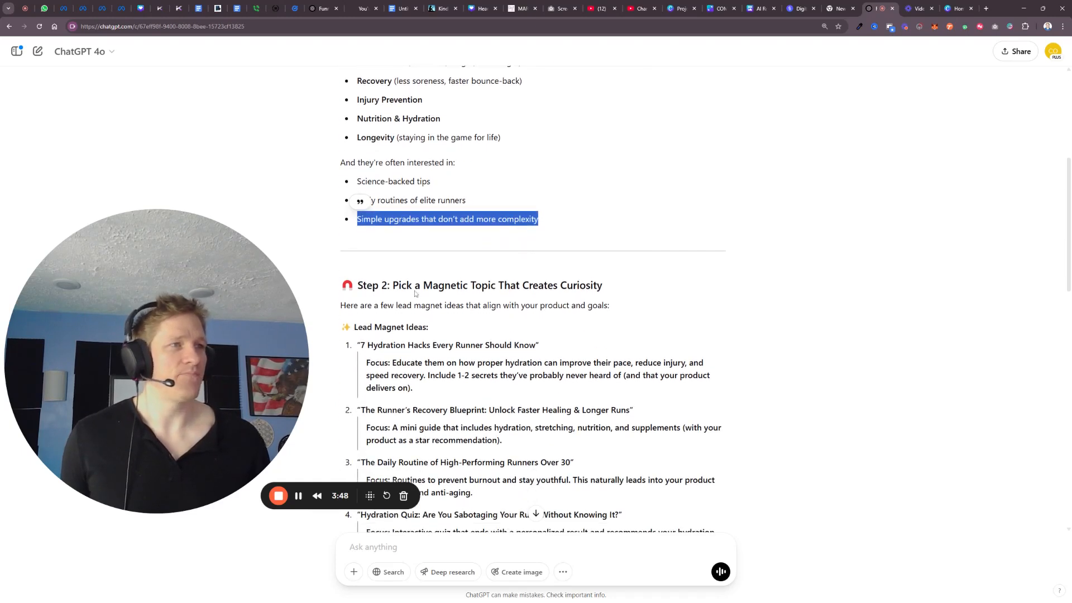
Read the Step 2 heading and the first lead magnet idea, "7 Hydration Hacks Every Runner Should Know", with its focus text.
drag(357, 285, 602, 285)
scroll(431, 317, down, 2)
drag(354, 243, 404, 243)
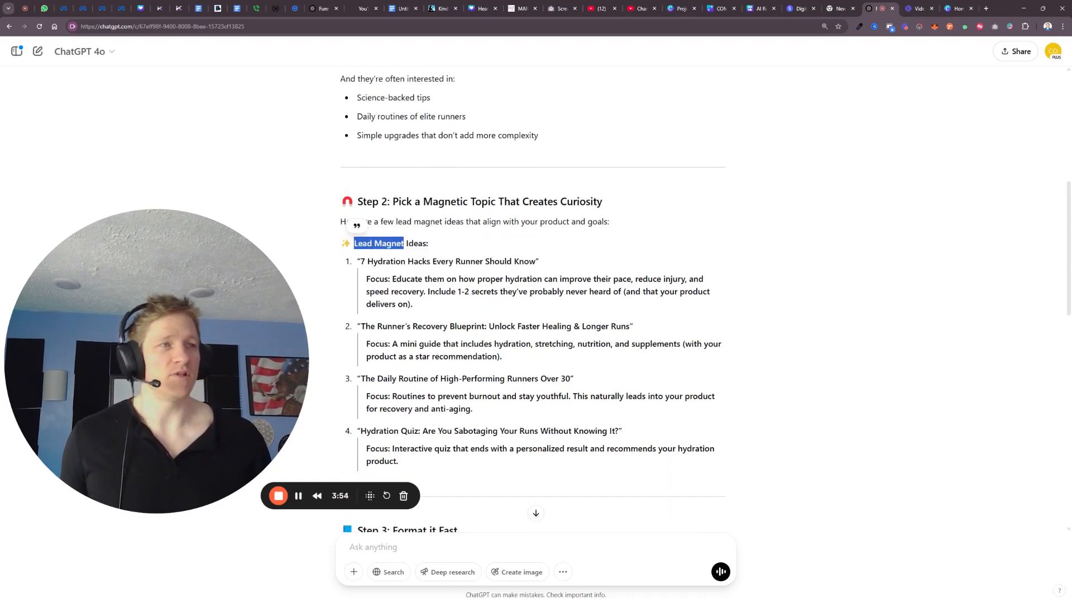
click(404, 245)
drag(422, 263, 540, 265)
drag(366, 279, 542, 278)
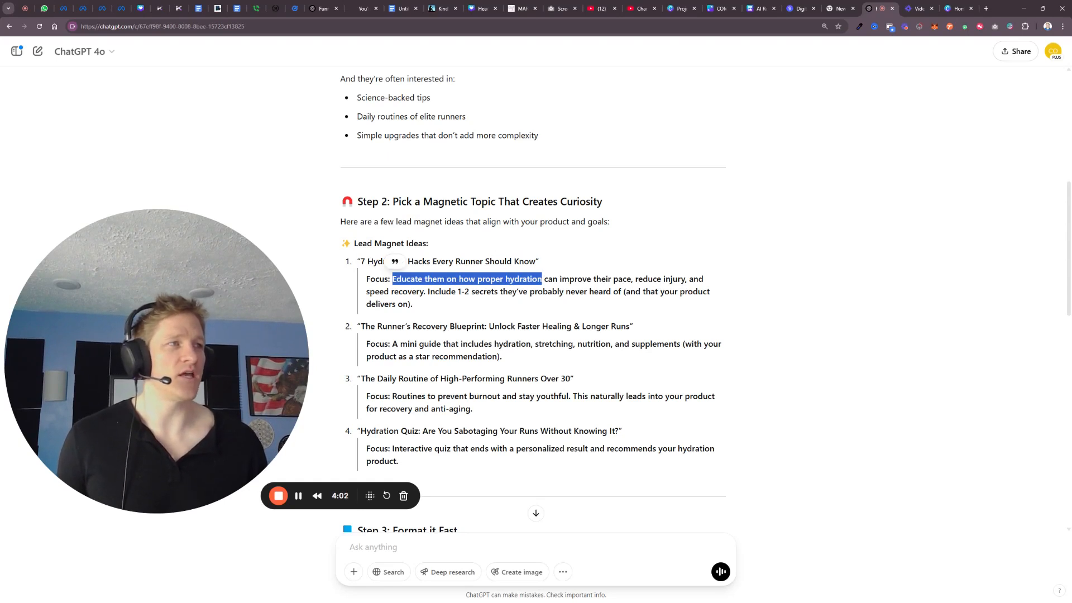
drag(366, 292, 677, 291)
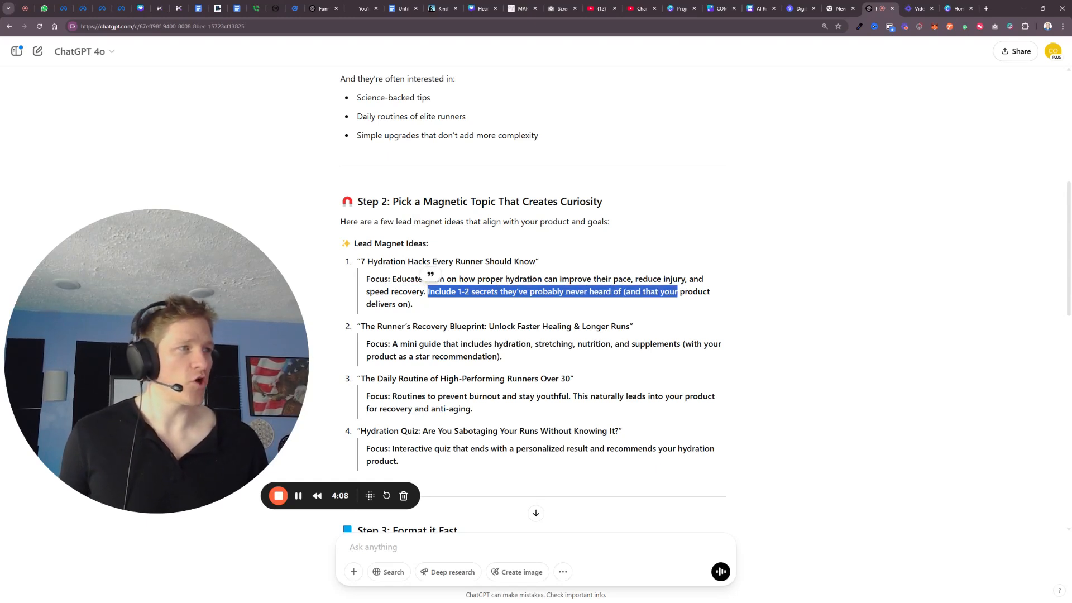
Review the recovery blueprint, daily routine and hydration quiz lead magnet ideas, and continue to Step 3 on formatting.
scroll(690, 302, down, 1)
click(362, 284)
mouse_move(360, 284)
mouse_down()
mouse_move(628, 284)
mouse_move(377, 284)
mouse_up()
drag(361, 337, 558, 336)
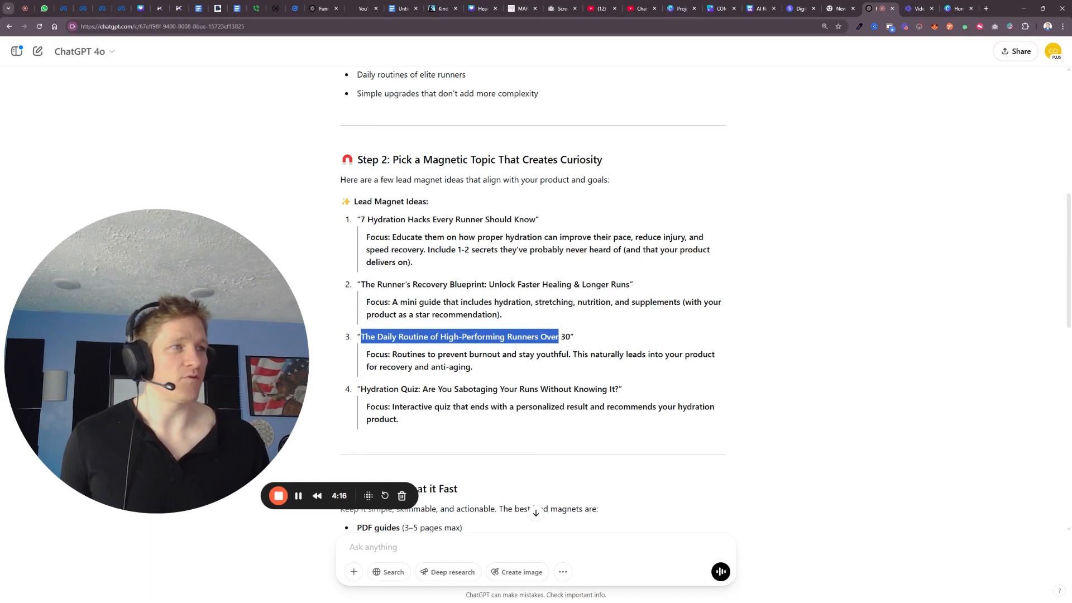
scroll(466, 380, down, 1)
drag(360, 347, 401, 347)
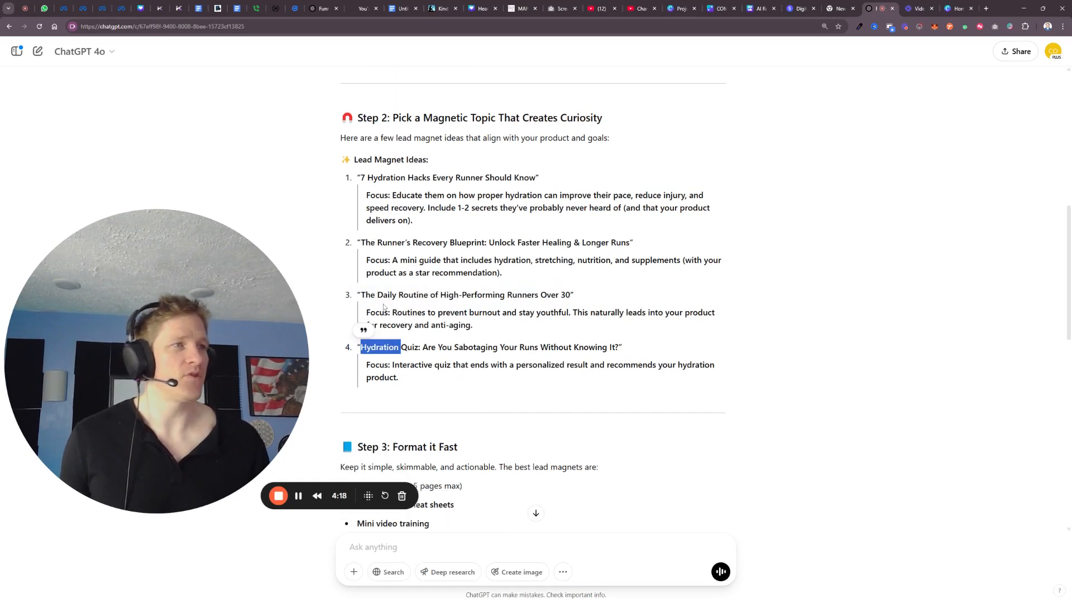
drag(360, 295, 571, 295)
drag(360, 347, 608, 346)
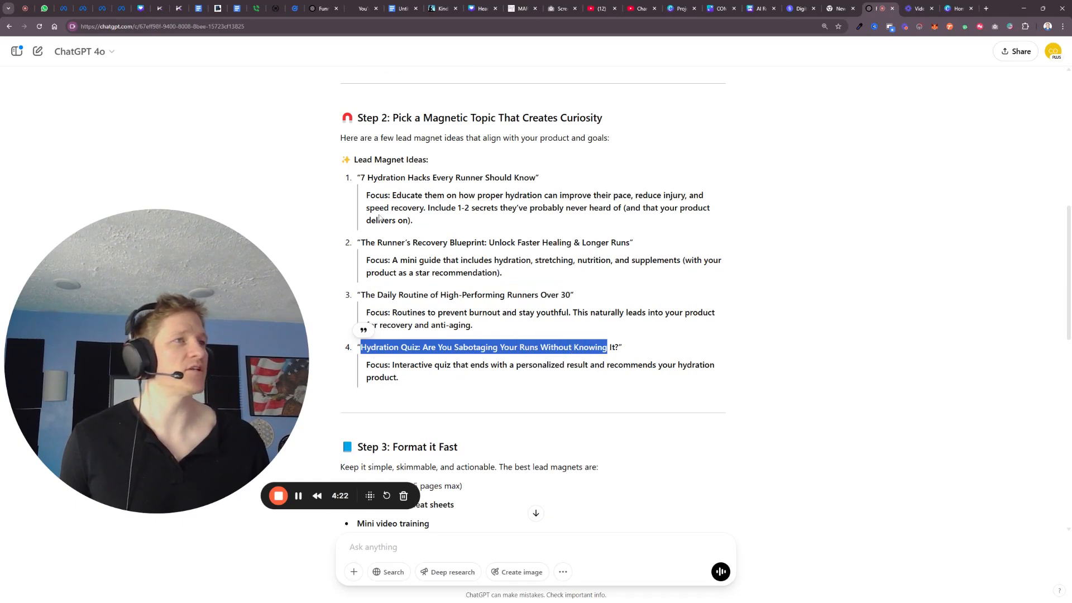
drag(633, 242, 358, 243)
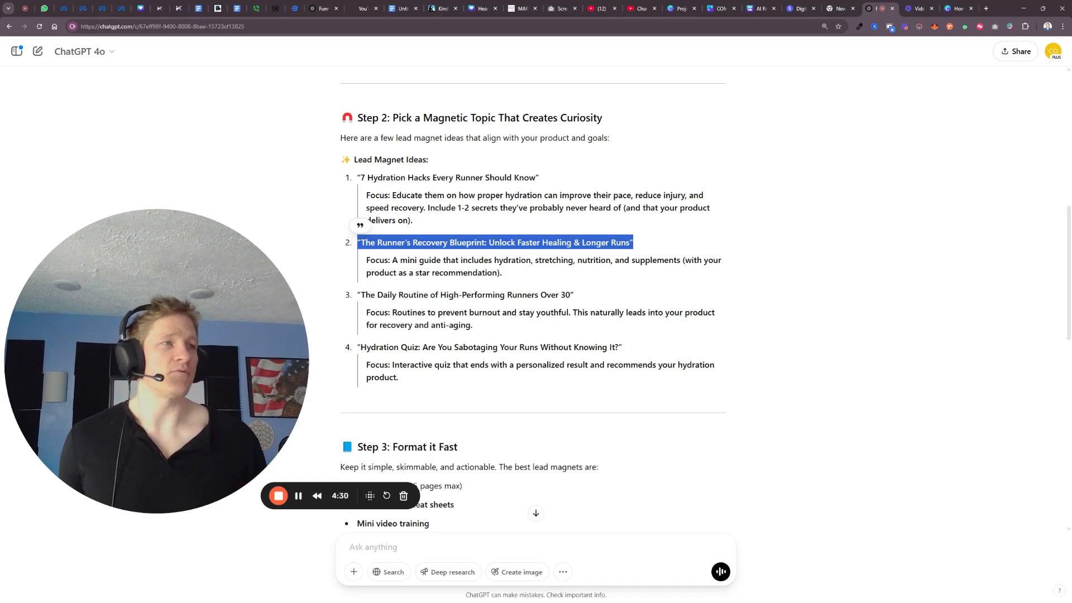
drag(517, 242, 630, 242)
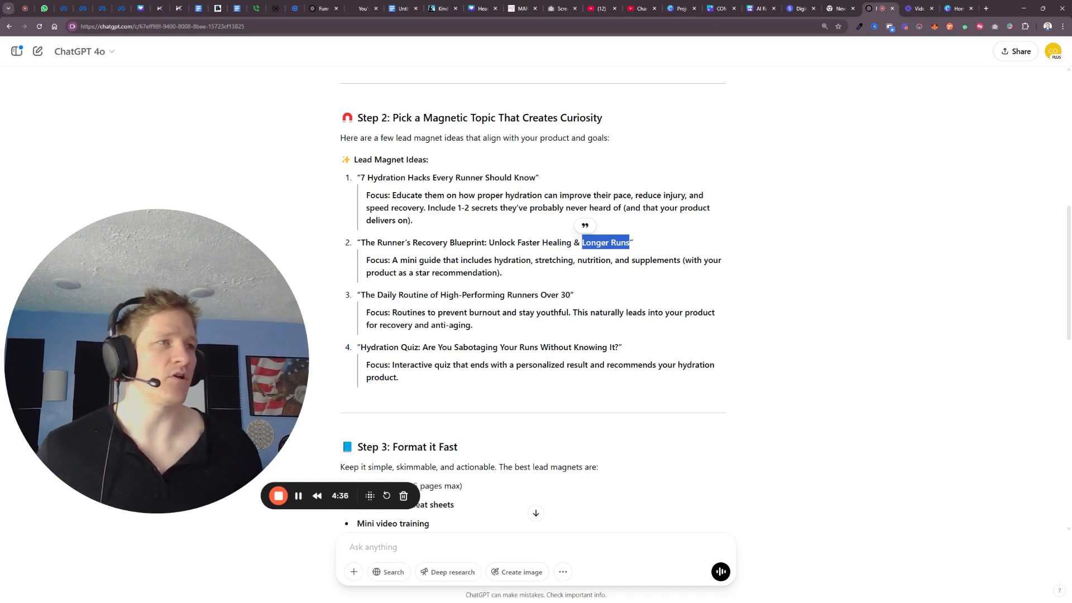
scroll(401, 270, down, 5)
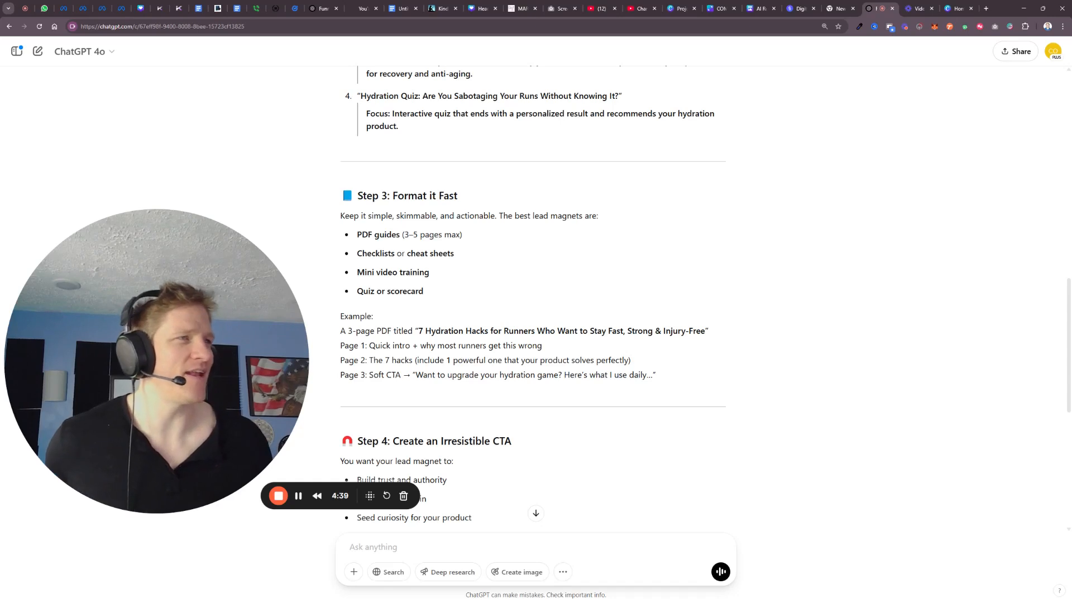
Read Step 3 of the reply on lead magnet formats and the example PDF outline.
double_click(475, 216)
click(354, 240)
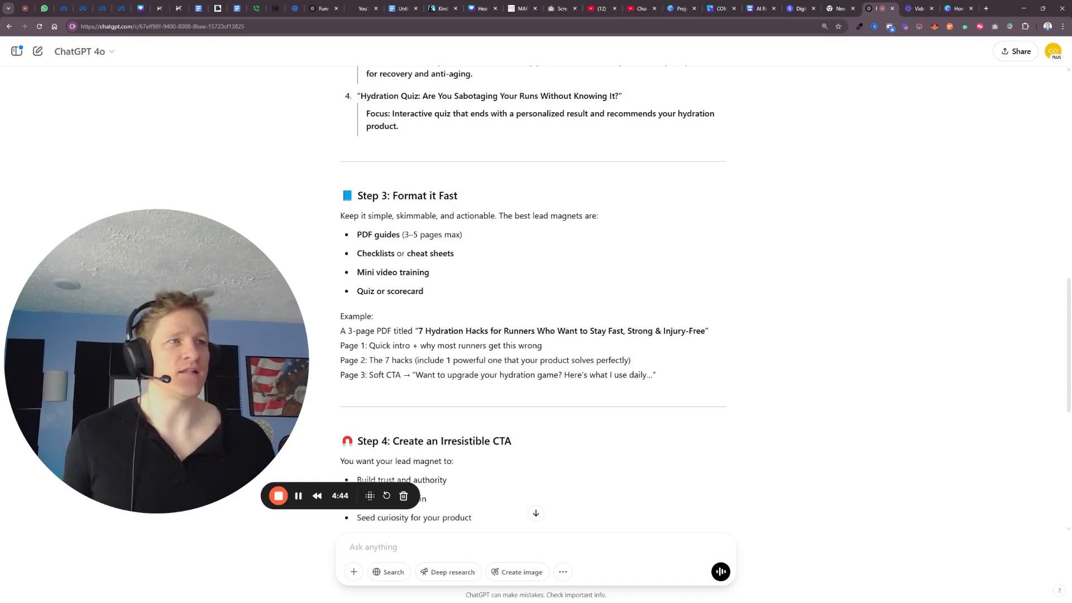
scroll(367, 283, down, 4)
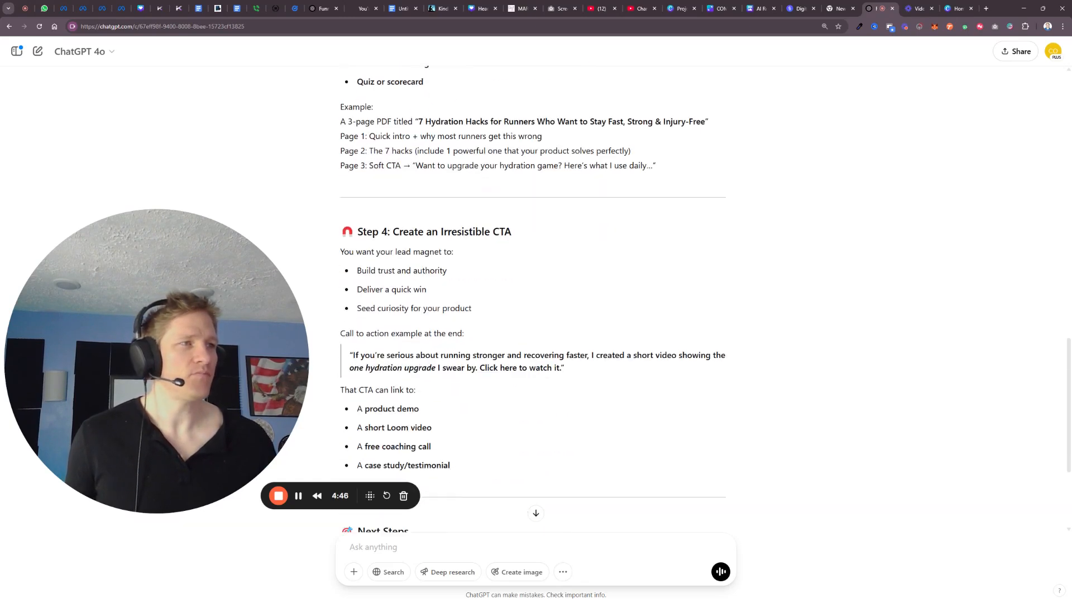
Read Step 4 on creating an irresistible CTA, highlighting "one hydration upgrade" and "here to watch it" in the example.
scroll(464, 236, down, 1)
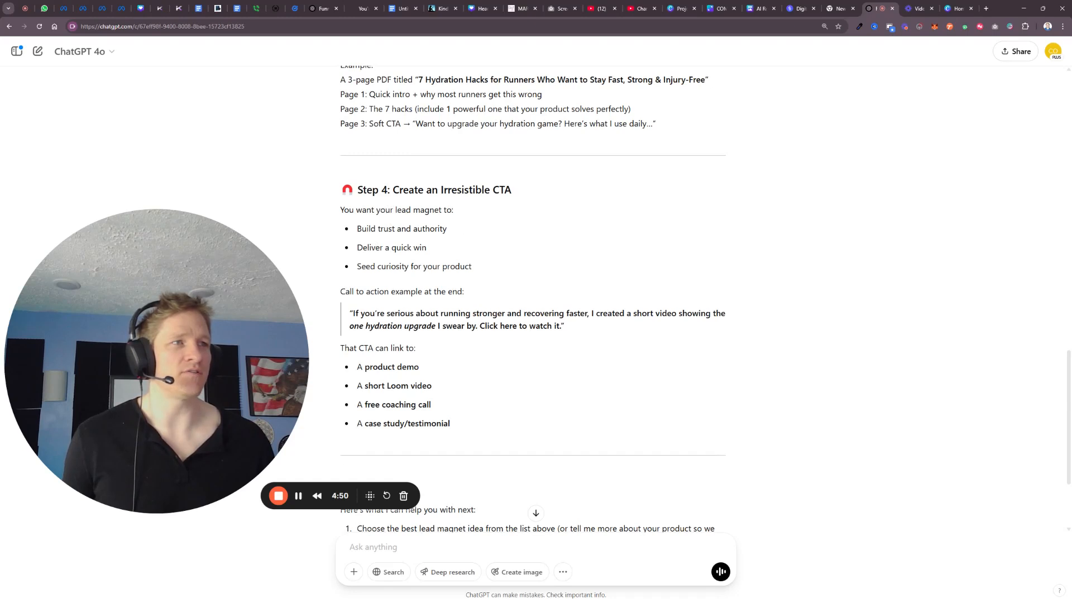
scroll(431, 249, down, 3)
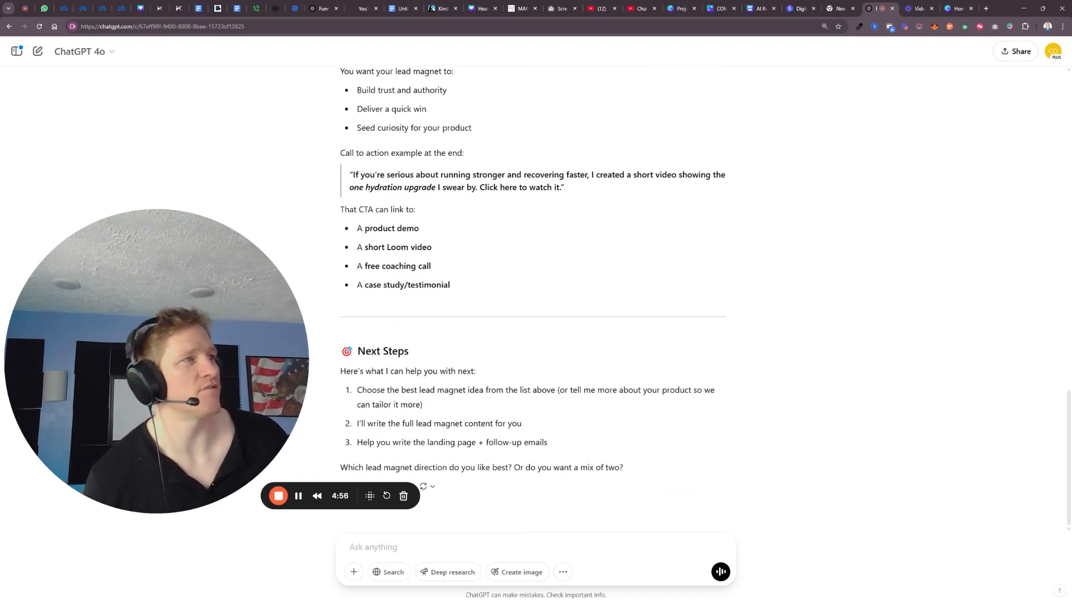
drag(349, 187, 436, 188)
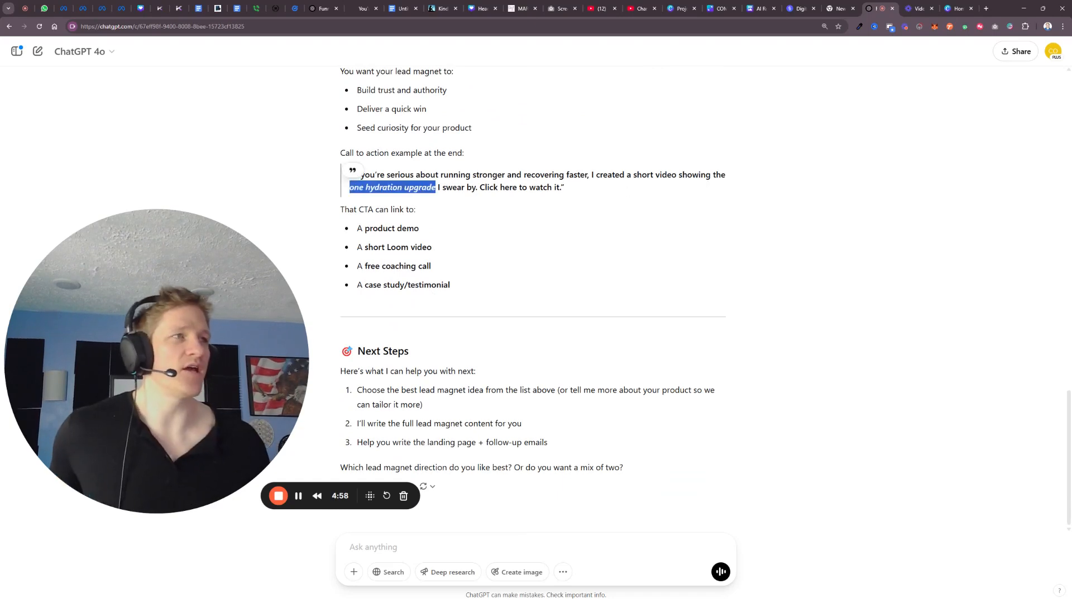
drag(501, 188, 560, 188)
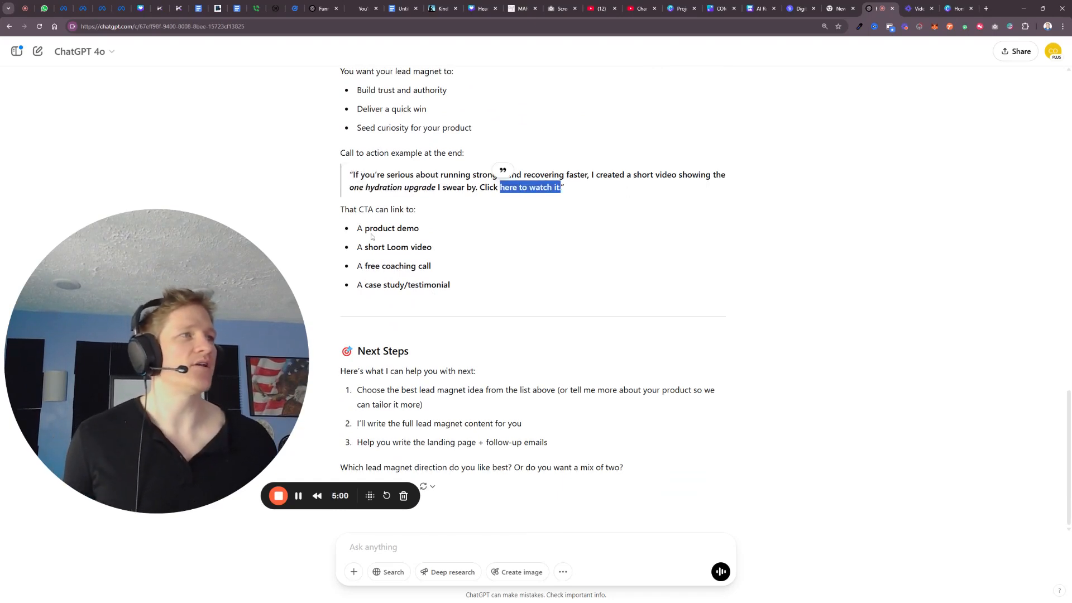
Review the listed destinations the CTA can link to, highlighting the product demo and free coaching call options.
drag(363, 228, 467, 247)
click(400, 249)
drag(370, 266, 444, 277)
drag(369, 284, 441, 272)
click(350, 270)
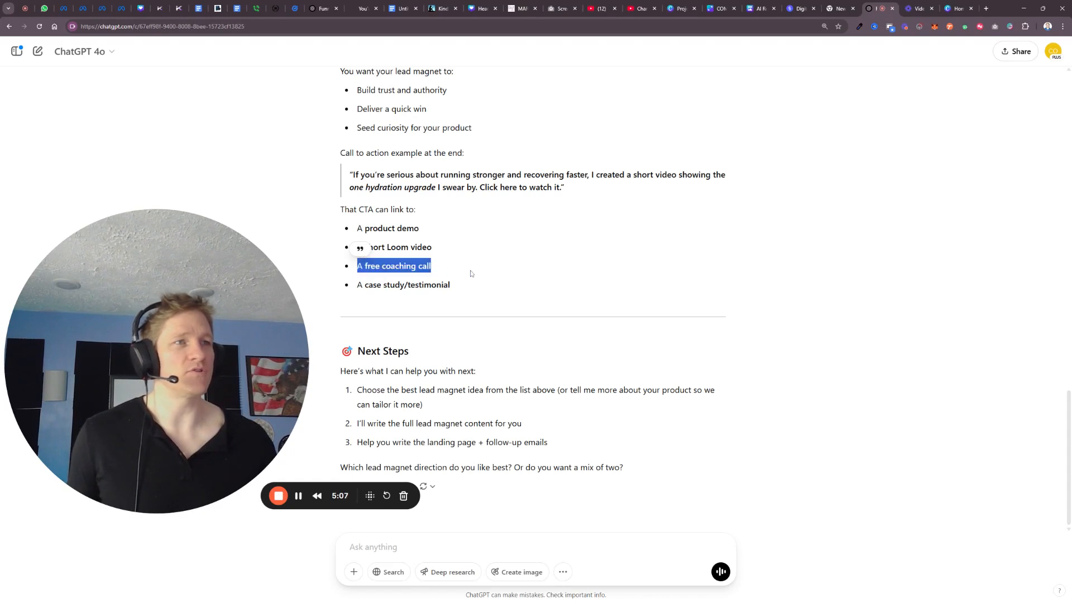
click(441, 272)
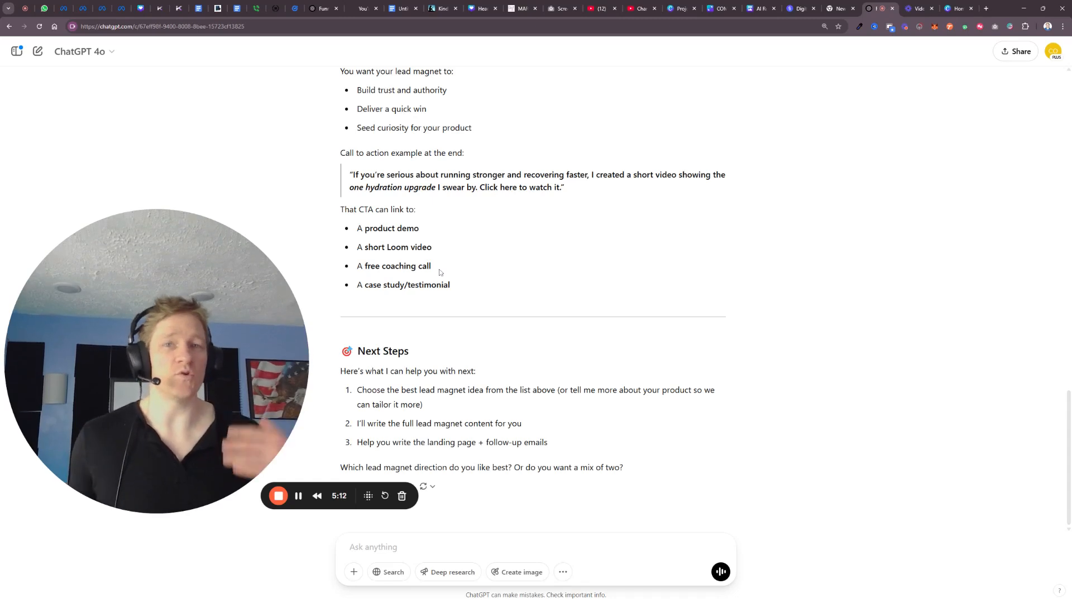
drag(435, 267, 353, 268)
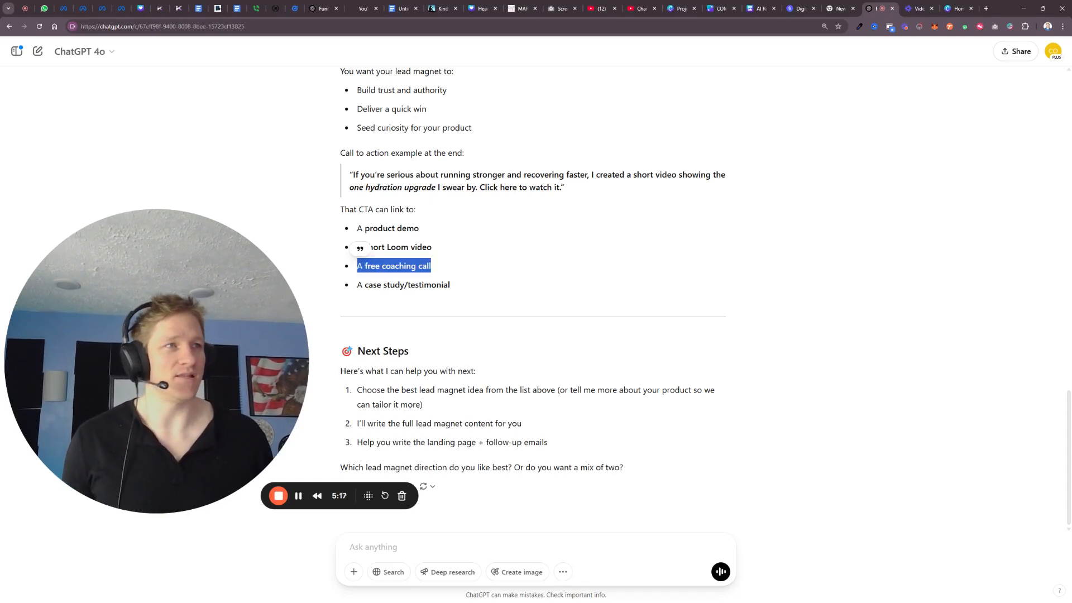
double_click(372, 266)
drag(373, 267, 431, 266)
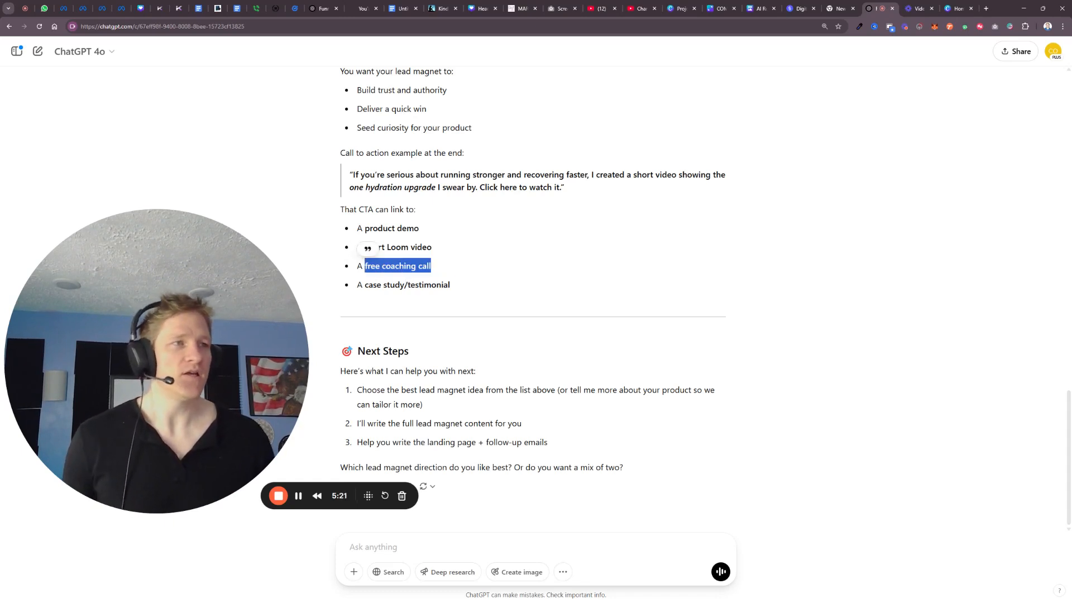
Read the Next Steps list, highlighting the offer to write the landing page and follow-up emails.
click(422, 355)
drag(196, 360, 197, 421)
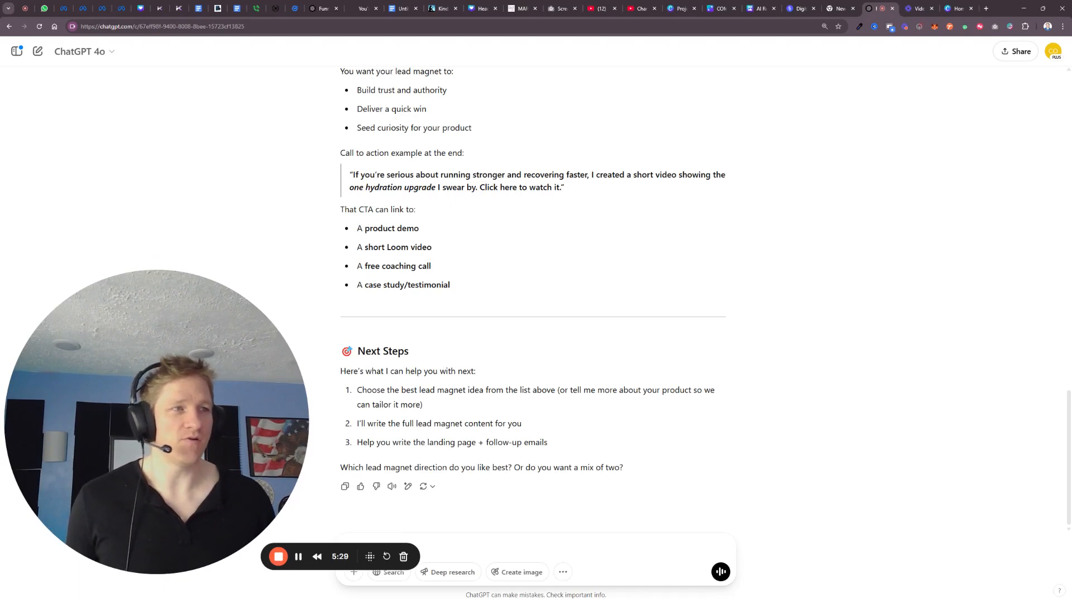
triple_click(527, 443)
click(539, 384)
Quote the idea "The Runner's Recovery Blueprint: Unlock Faster Healing & Longer Runs" in a new prompt and write "i liked this one the best.".
scroll(540, 380, up, 10)
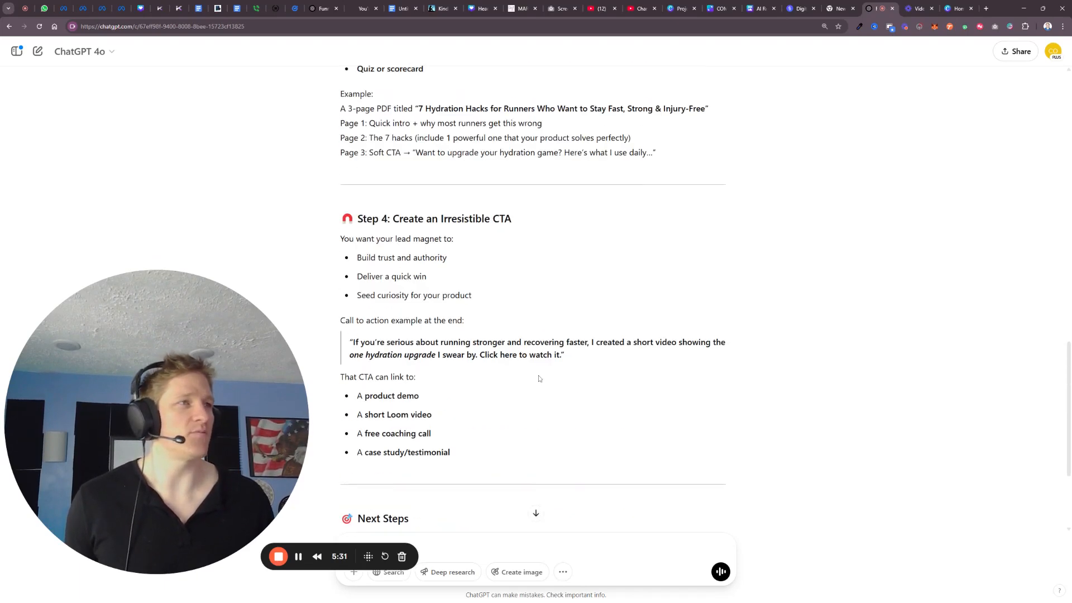
scroll(471, 471, down, 3)
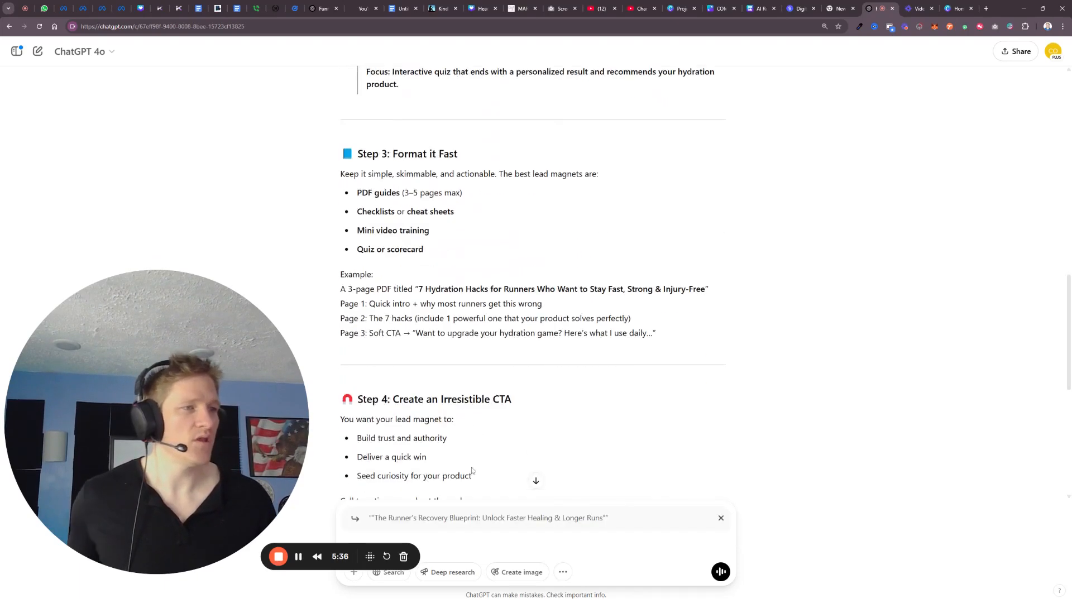
scroll(472, 470, down, 2)
drag(156, 424, 157, 449)
text(i liked this one the b)
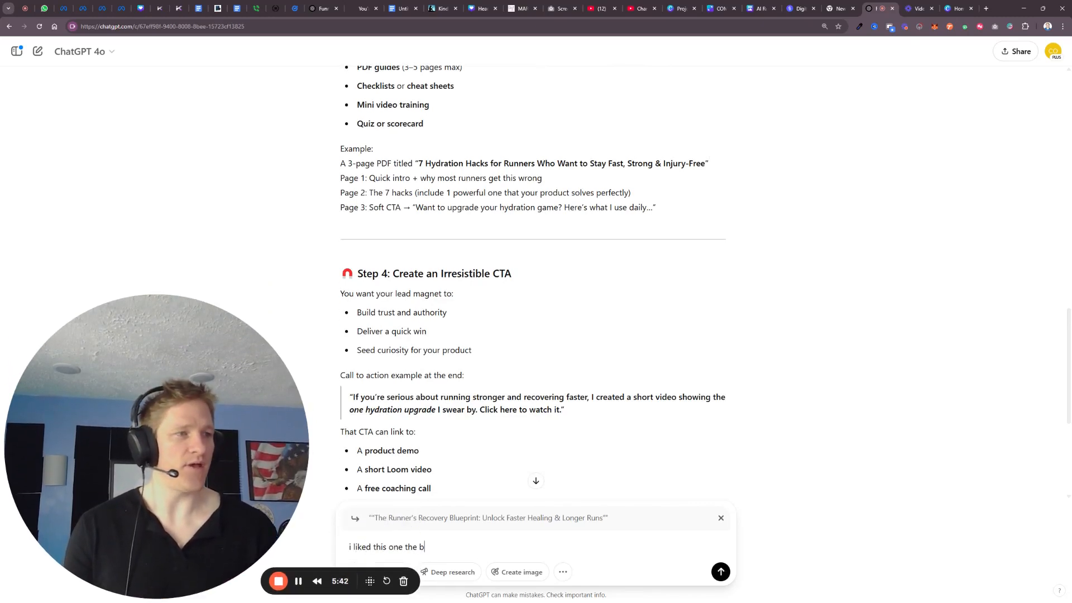
text(est.)
key(shift+Return)
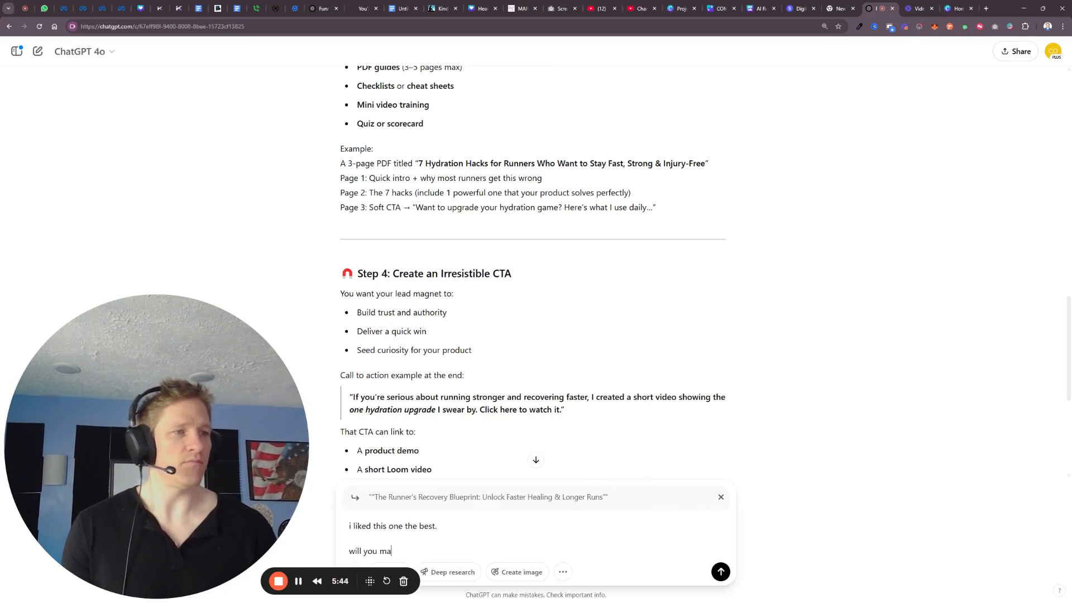
Add to the prompt a request for a one pager of condensed, valuable and actionable insights with no more than 5 points of value.
text(r of condensed valuealb)
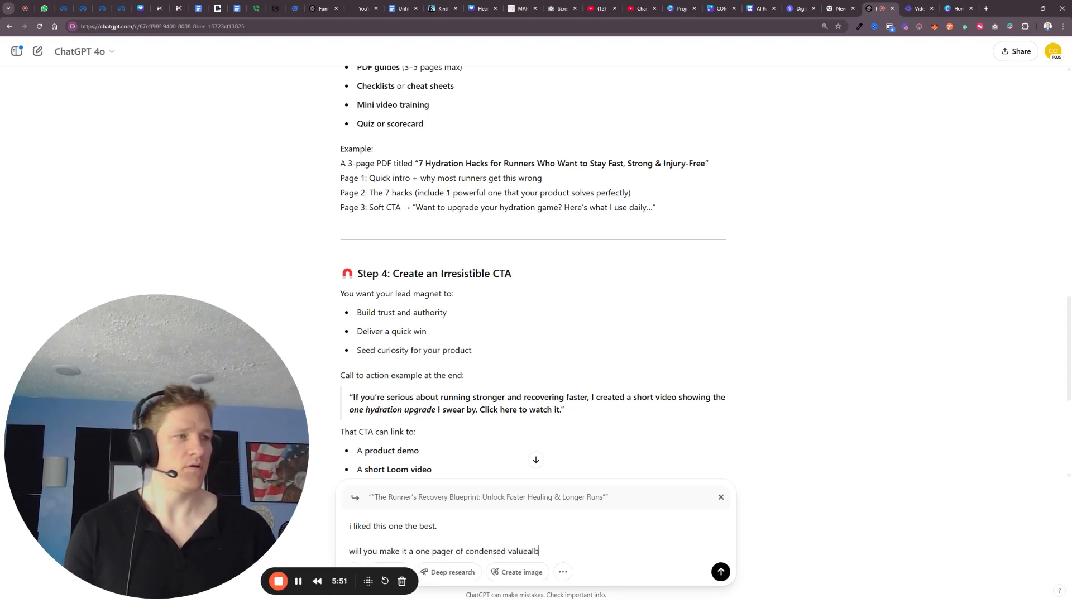
key(BackSpace)
text(ble and actionable insights.)
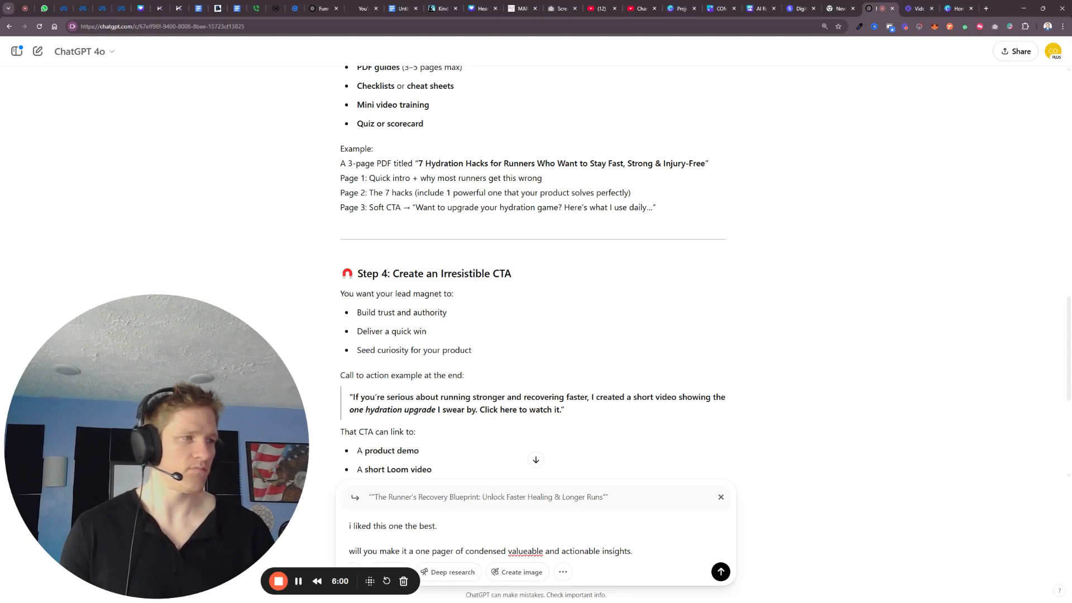
text(sure it )
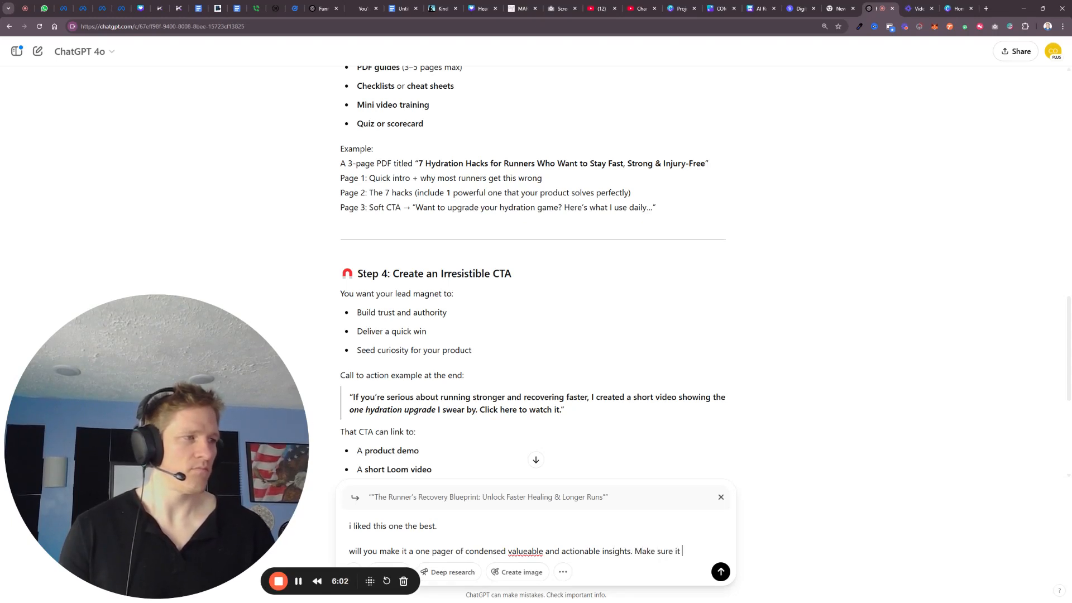
text(is no more than)
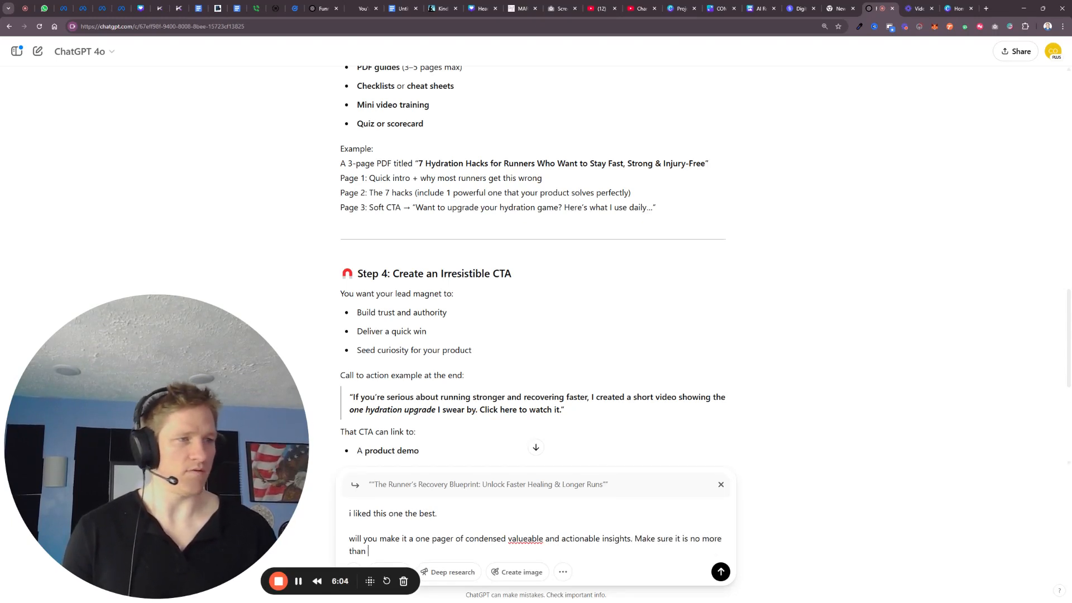
text( 5 )
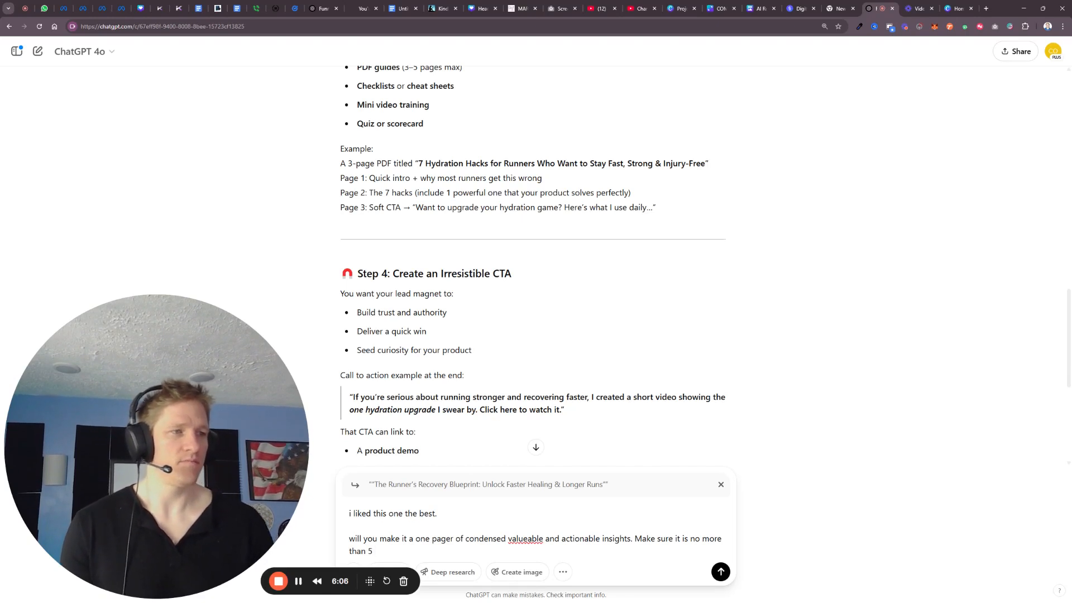
text(points )
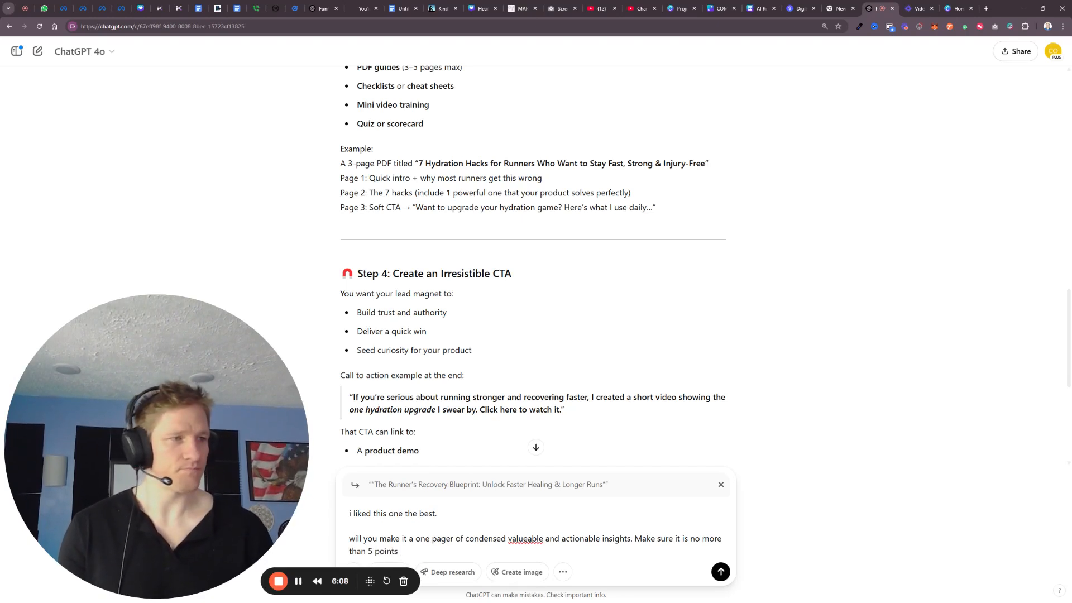
text(of value.)
Add the closing paragraph "Call to action will be a Free call with me" and send the prompt.
key(shift+Return)
key(shift+Return)
text(Call to acti)
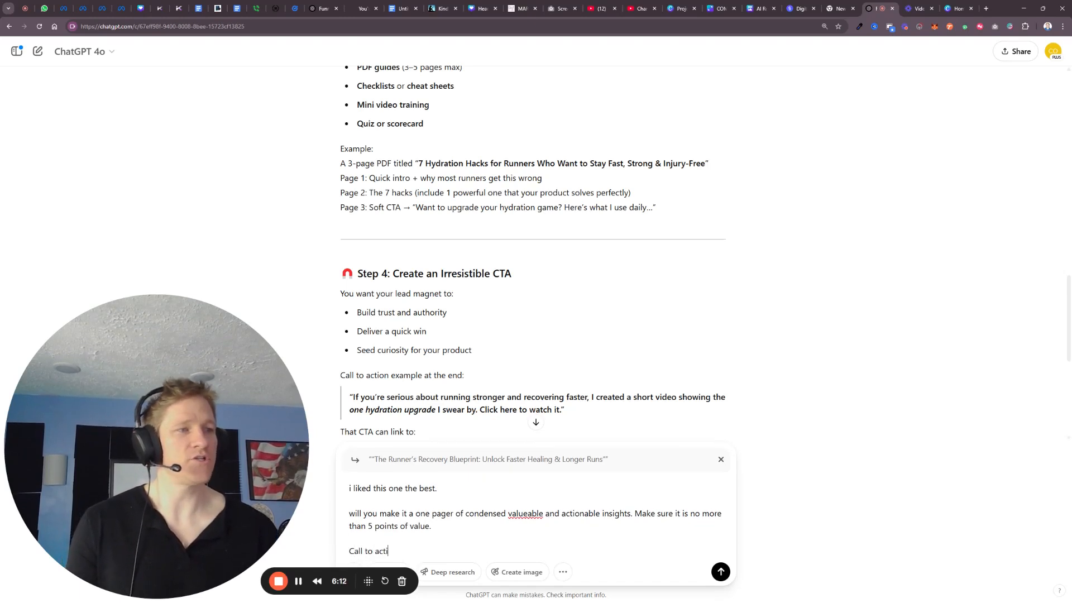
text(on will be )
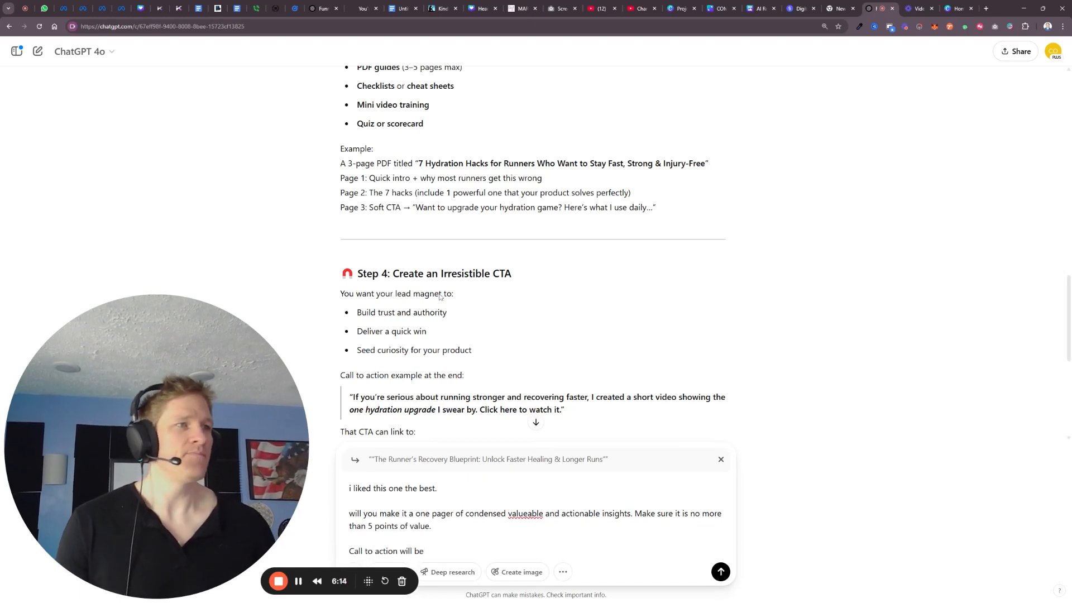
text(a Free)
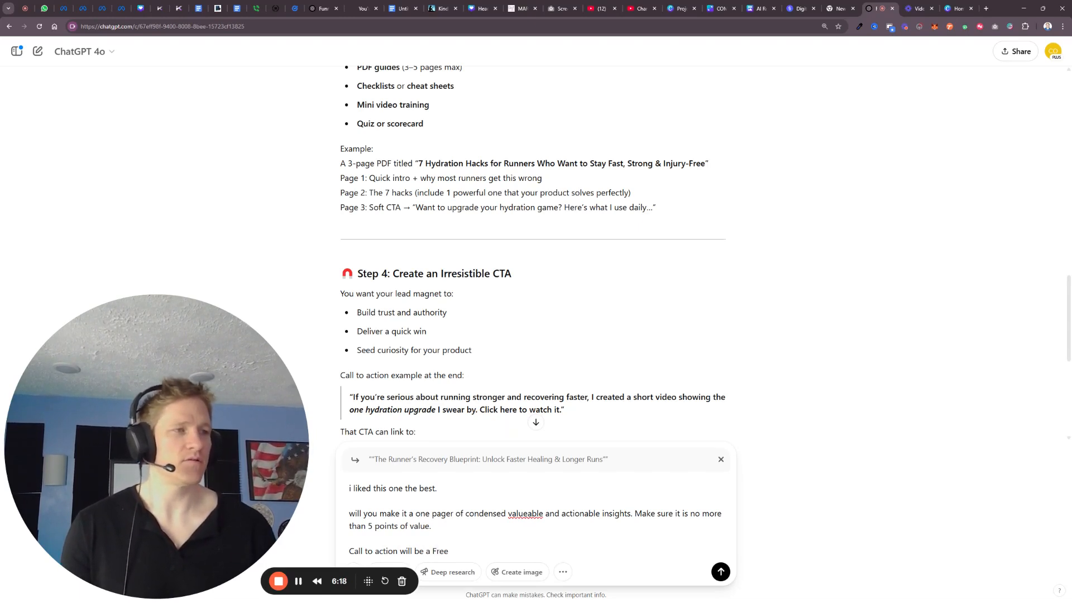
text( call with me)
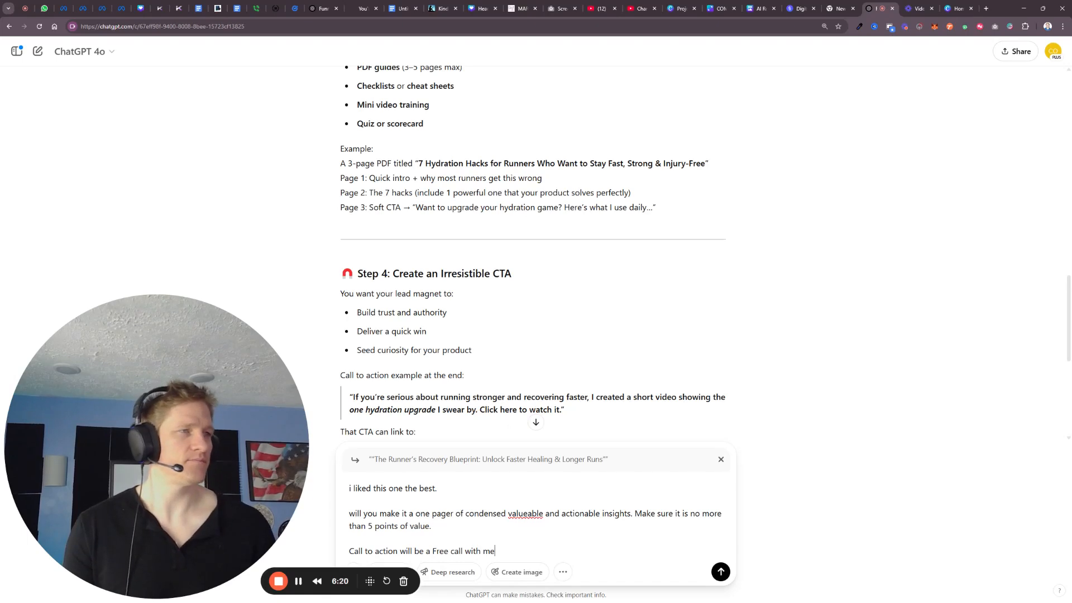
scroll(400, 223, up, 3)
scroll(368, 245, up, 2)
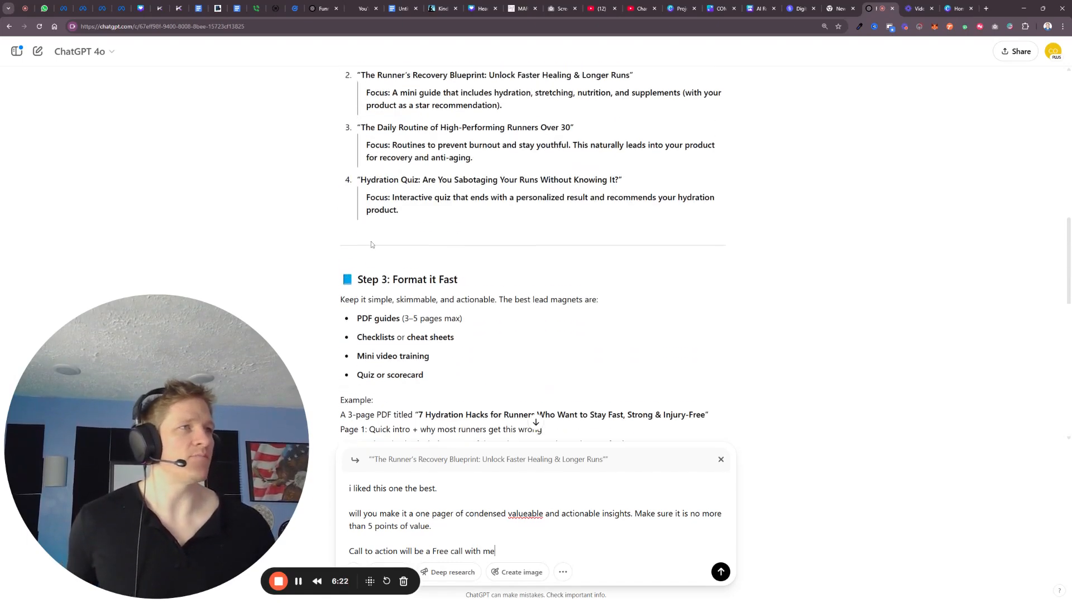
scroll(384, 238, up, 1)
scroll(383, 280, down, 5)
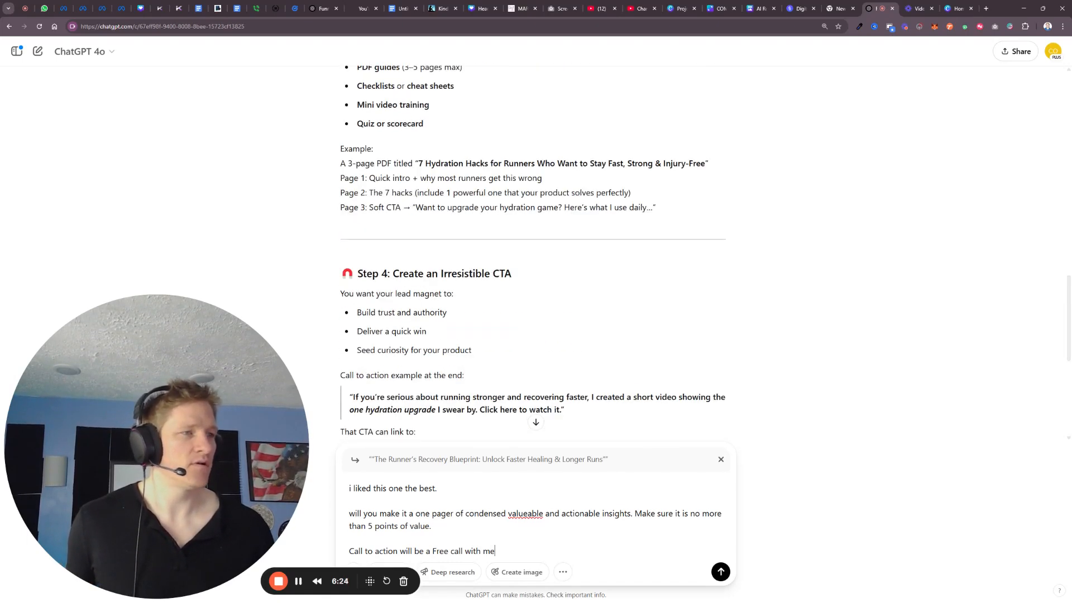
click(720, 572)
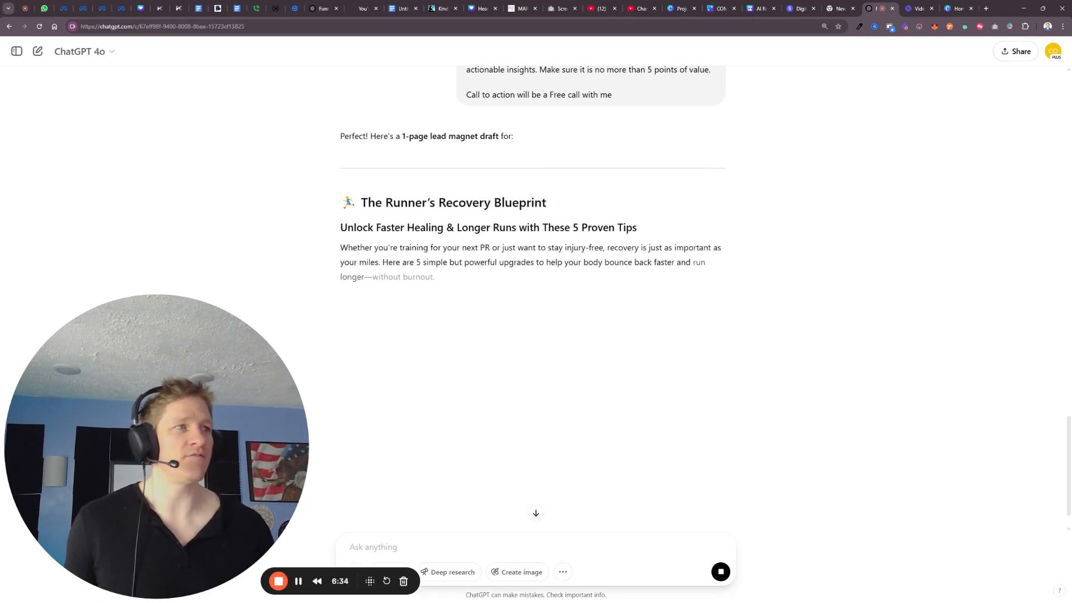
Read the draft's subtitle and tip 1, "Hydrate Smarter, Not Harder", highlighting its sentences.
drag(571, 228, 642, 229)
scroll(406, 354, down, 1)
drag(349, 303, 493, 303)
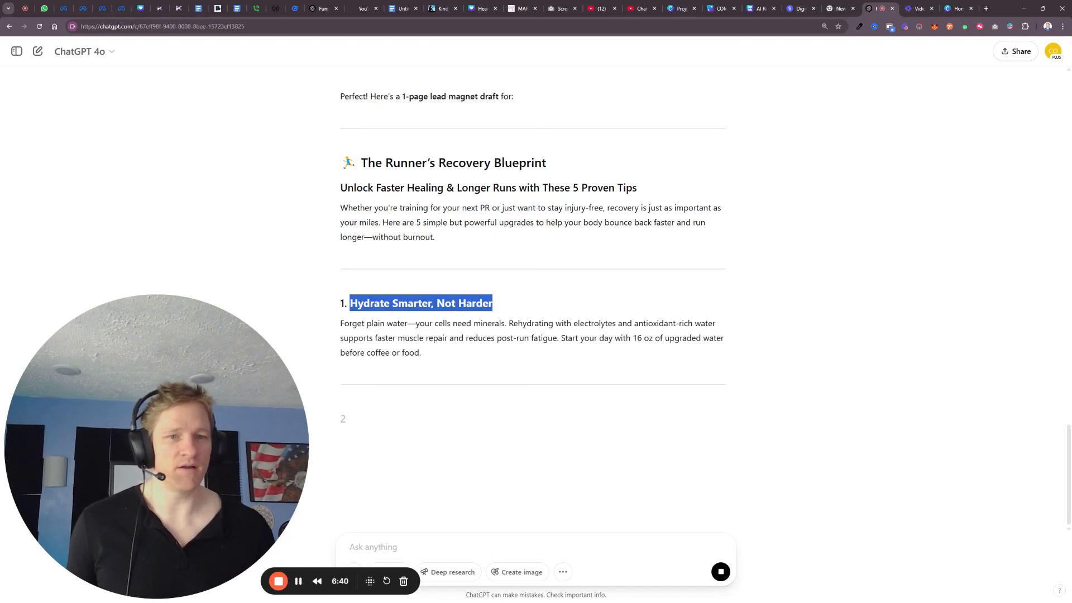
drag(341, 323, 715, 324)
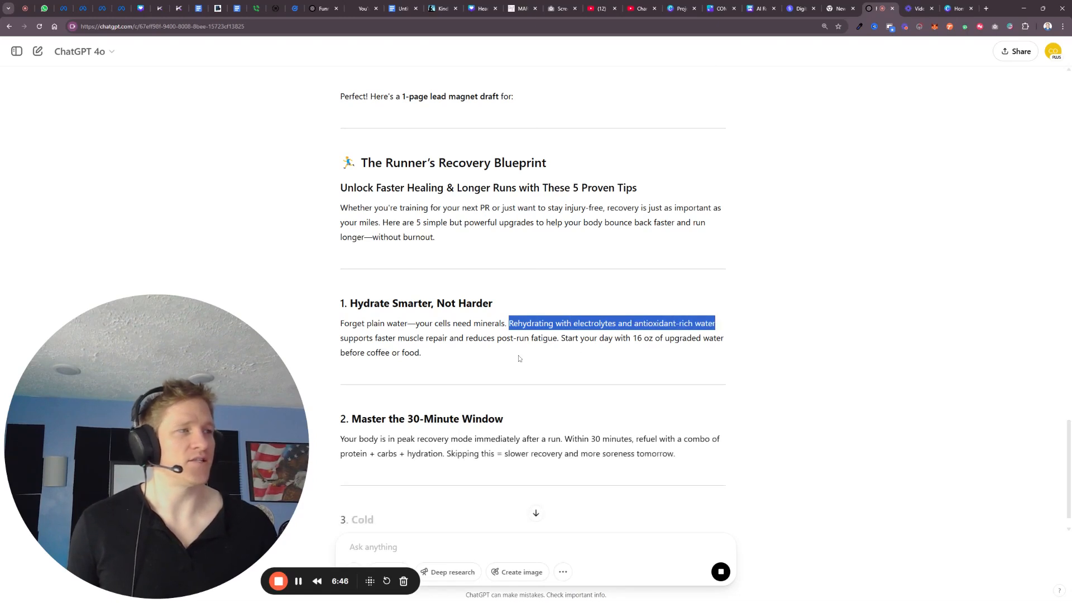
drag(340, 338, 557, 338)
scroll(629, 334, down, 1)
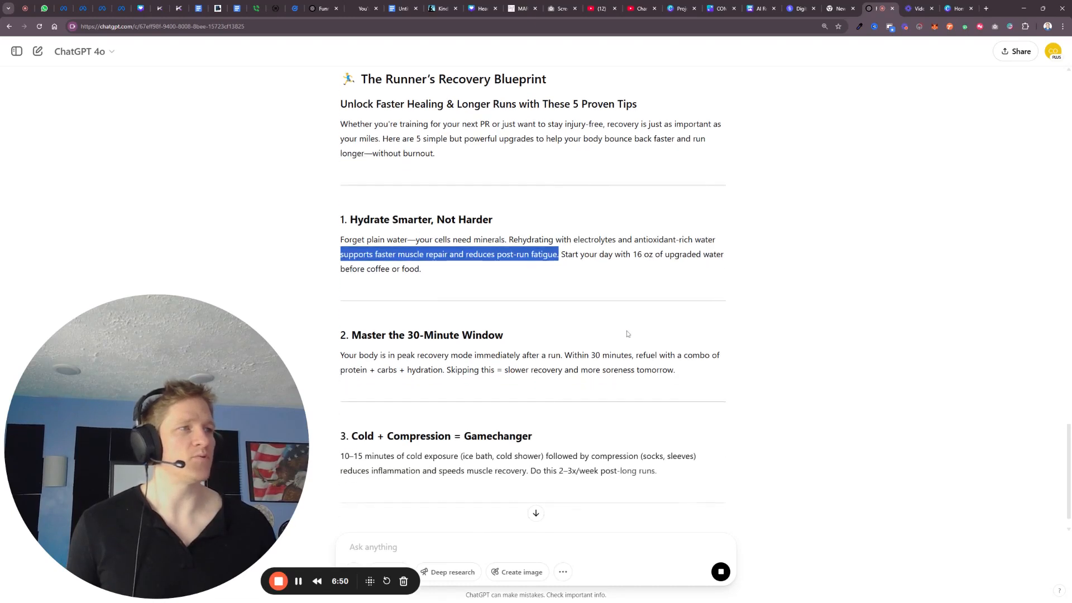
click(595, 268)
drag(561, 254, 723, 254)
drag(340, 269, 419, 269)
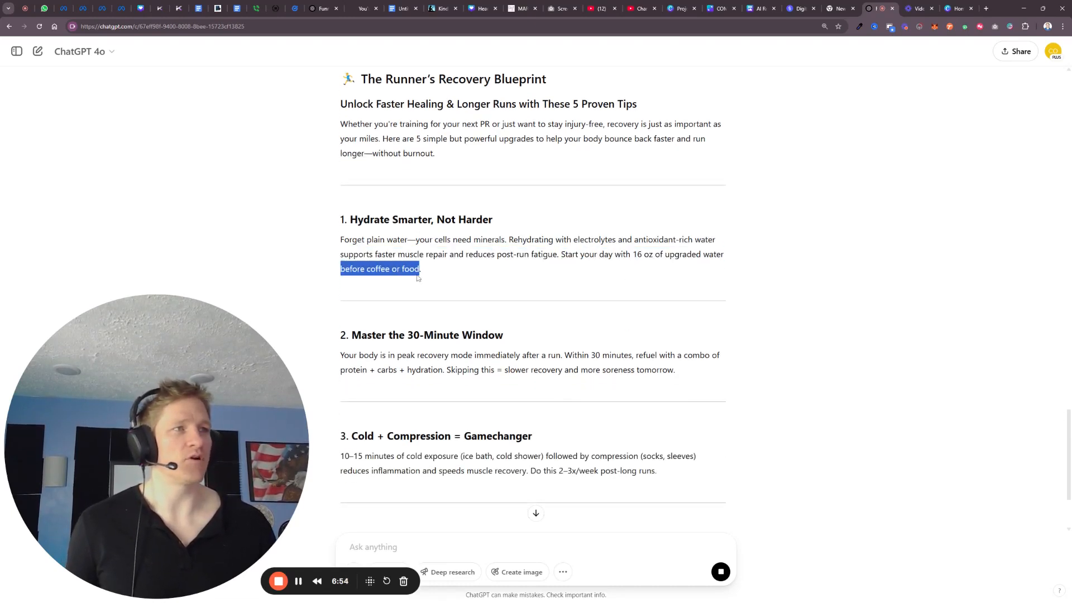
Read tip 2, "Master the 30-Minute Window", highlighting its heading and both lines of text.
scroll(425, 293, down, 1)
drag(352, 251, 503, 251)
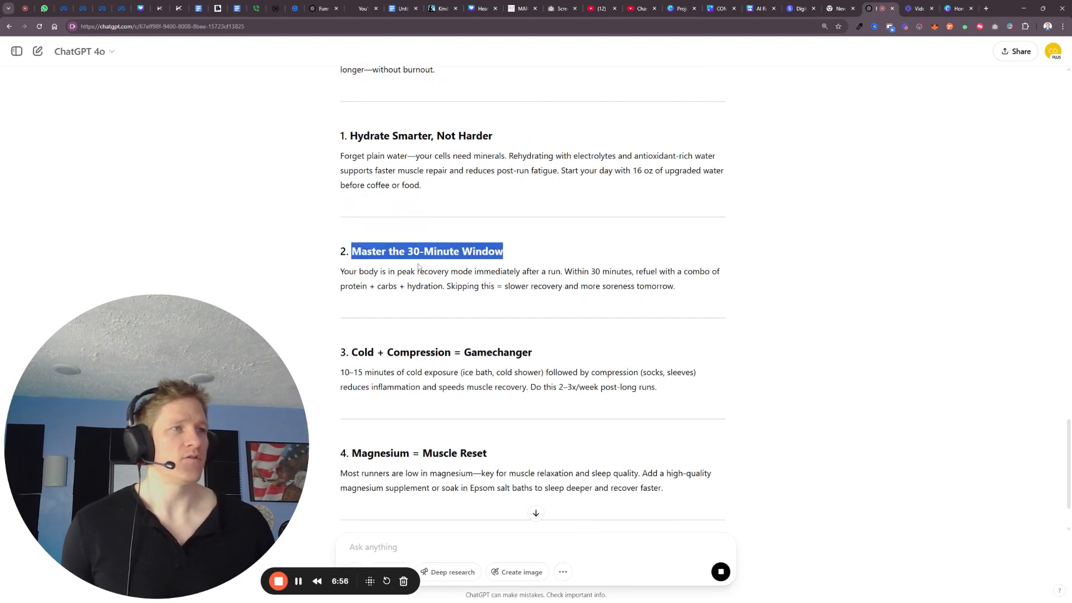
drag(340, 271, 710, 271)
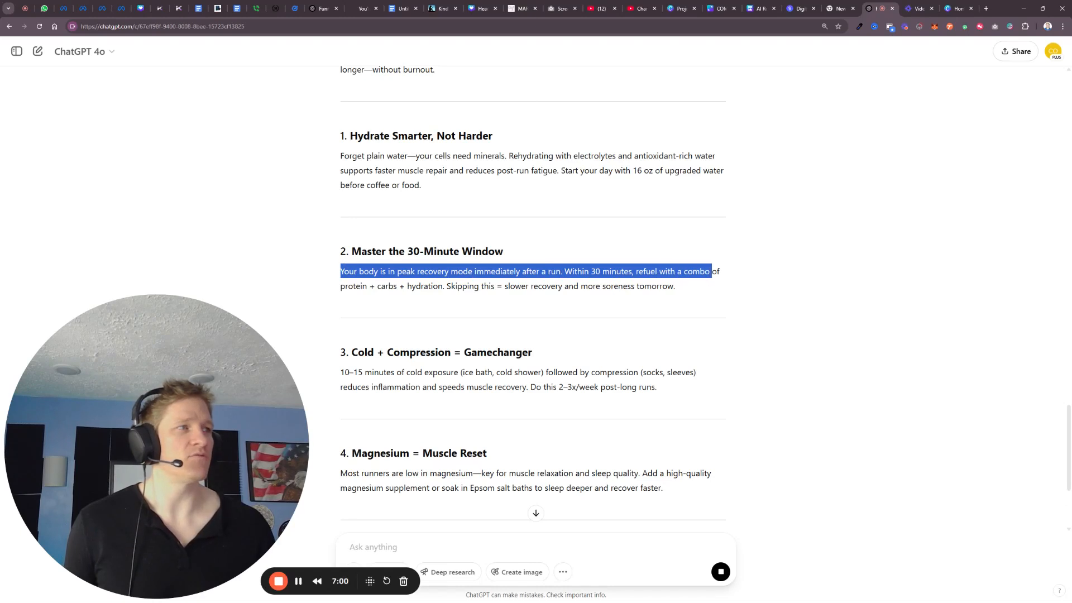
drag(341, 286, 674, 286)
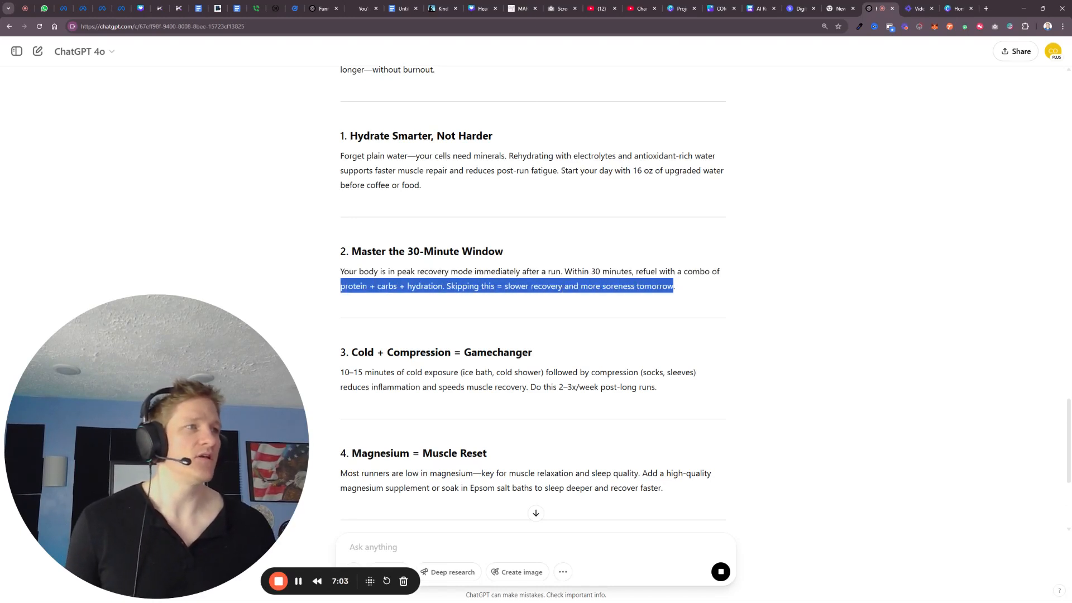
Read tip 3, "Cold + Compression = Gamechanger", and tip 4, "Magnesium = Muscle Reset", highlighting key phrases in them.
click(683, 296)
scroll(657, 299, down, 2)
drag(351, 268, 532, 269)
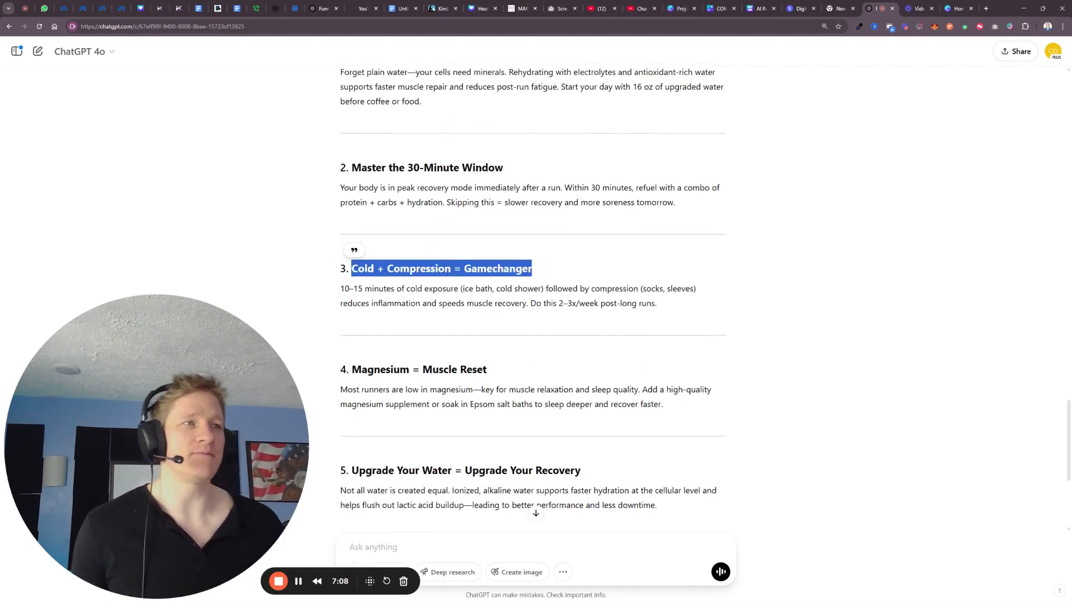
scroll(356, 297, down, 1)
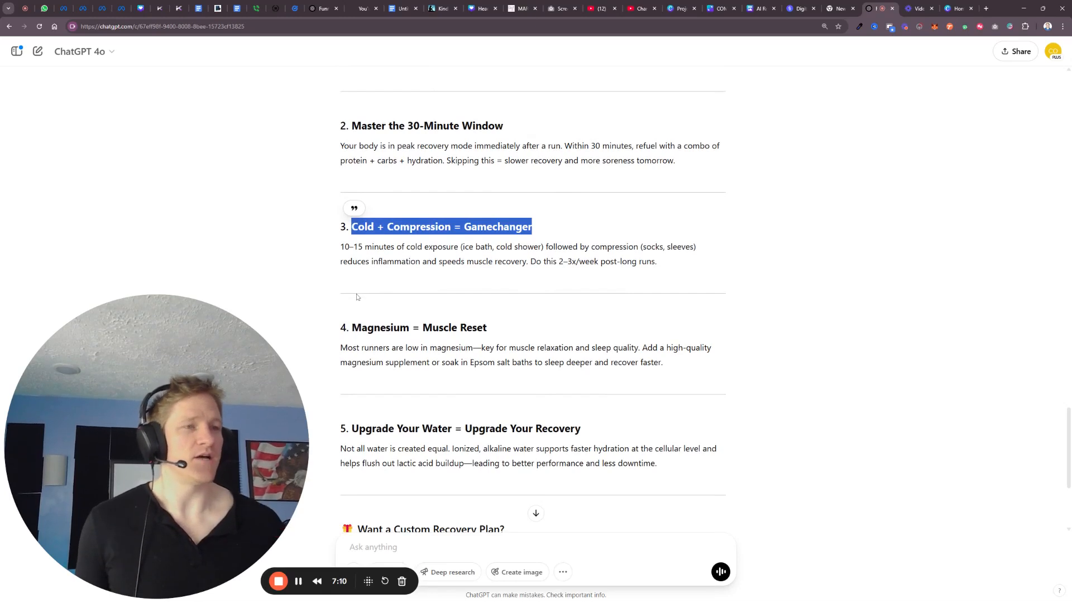
click(356, 297)
double_click(365, 327)
click(353, 359)
drag(341, 348, 473, 348)
double_click(452, 348)
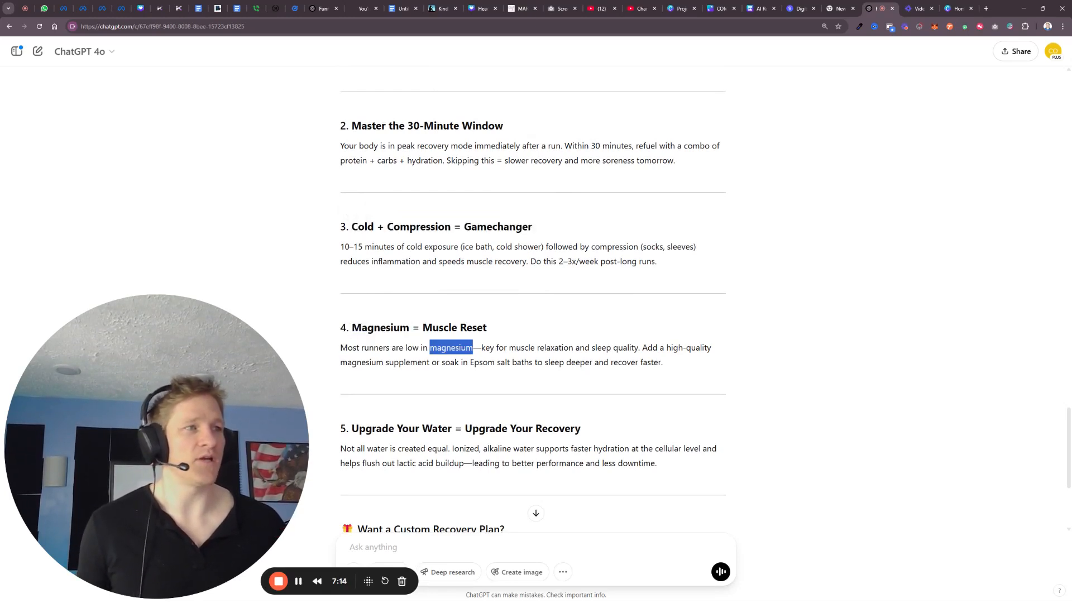
double_click(487, 347)
Read tip 5, "Upgrade Your Water = Upgrade Your Recovery", and the "Want a Custom Recovery Plan?" call to action, highlighting parts of both.
scroll(486, 329, down, 3)
drag(352, 261, 581, 260)
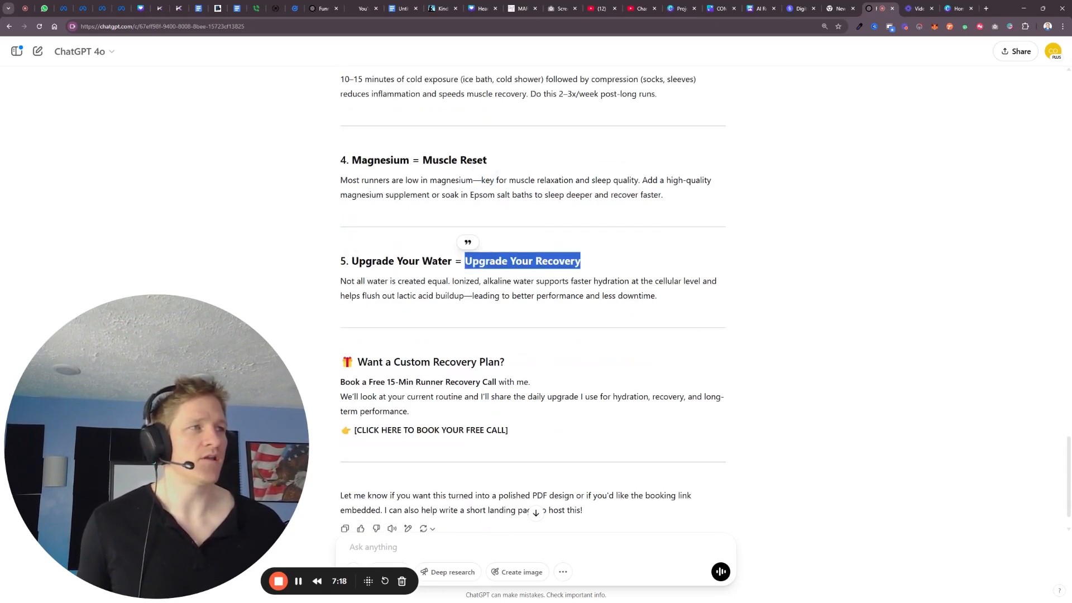
click(618, 289)
scroll(491, 338, down, 1)
drag(501, 319, 433, 319)
drag(340, 339, 546, 354)
click(520, 384)
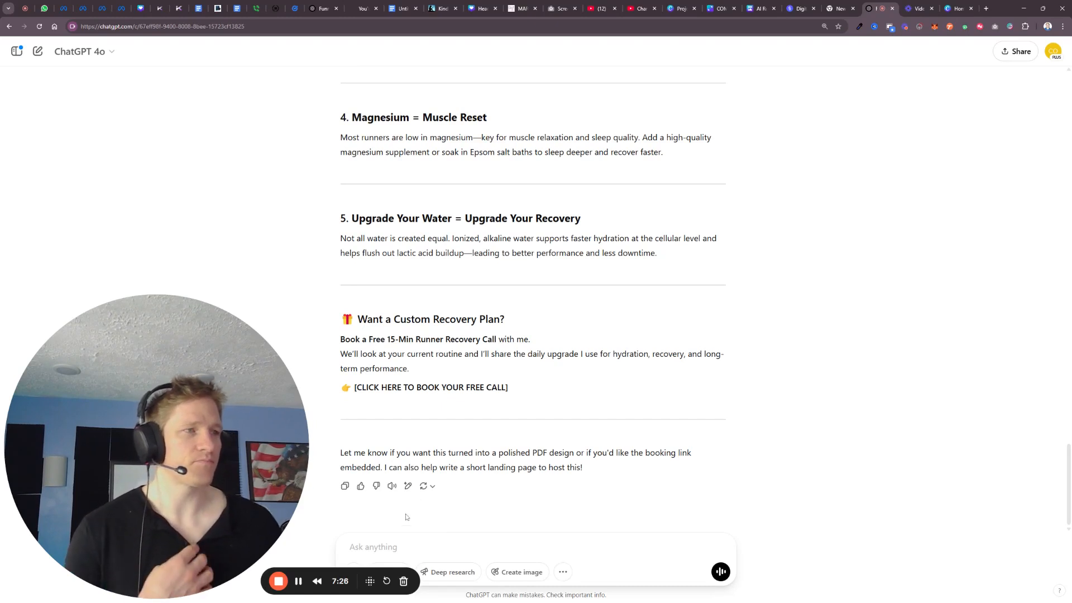
Send the follow-up prompt "put this into a polished PDF Design that is modern and simple".
text(put)
text(a polished PDF Deisgn that i)
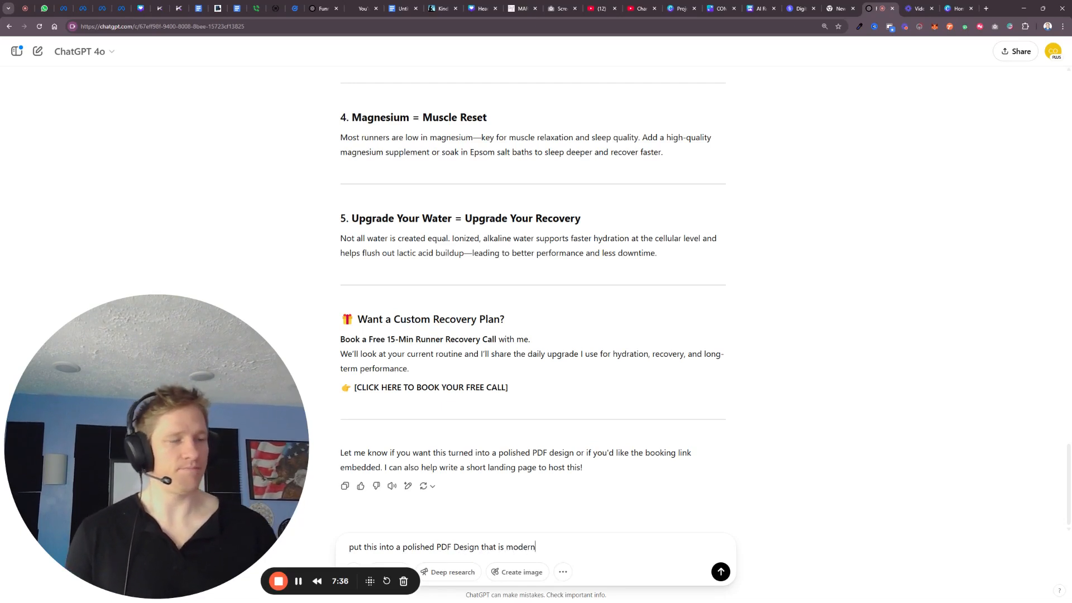
text(s modern and simple)
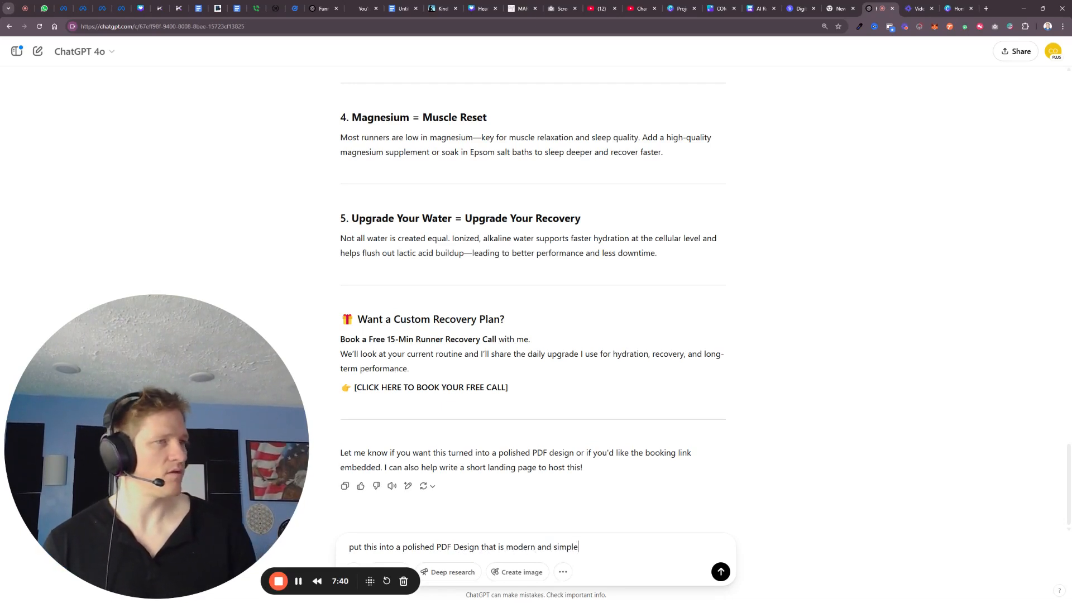
key(Return)
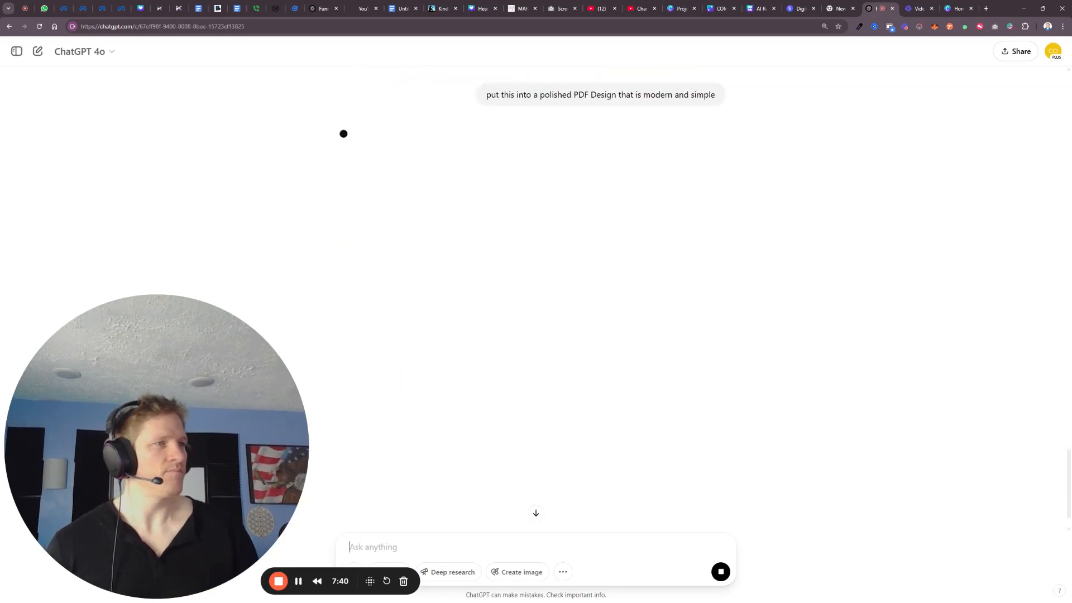
scroll(577, 251, up, 3)
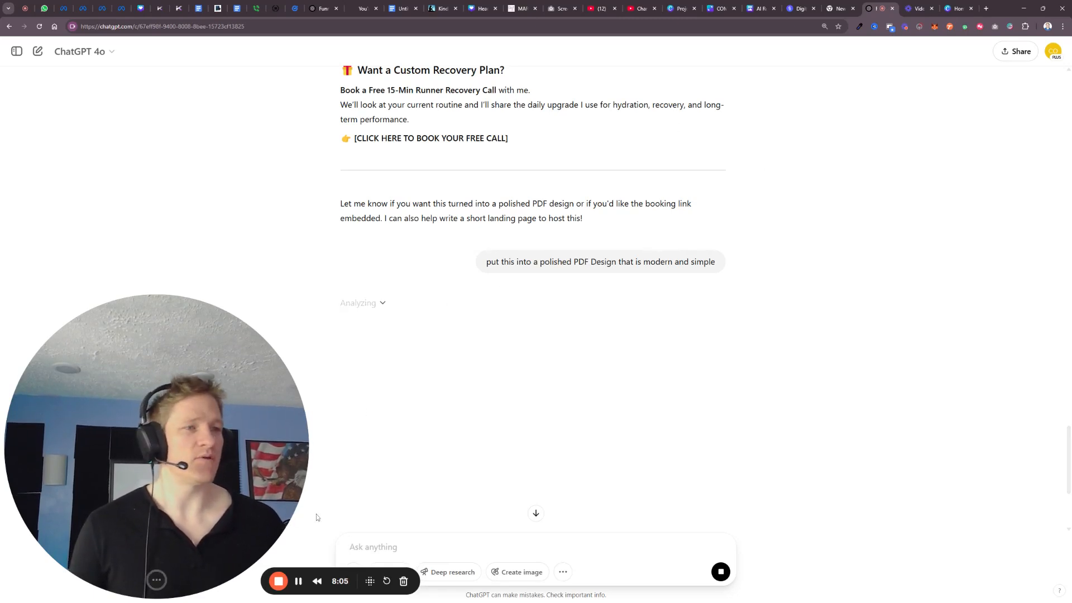
click(298, 581)
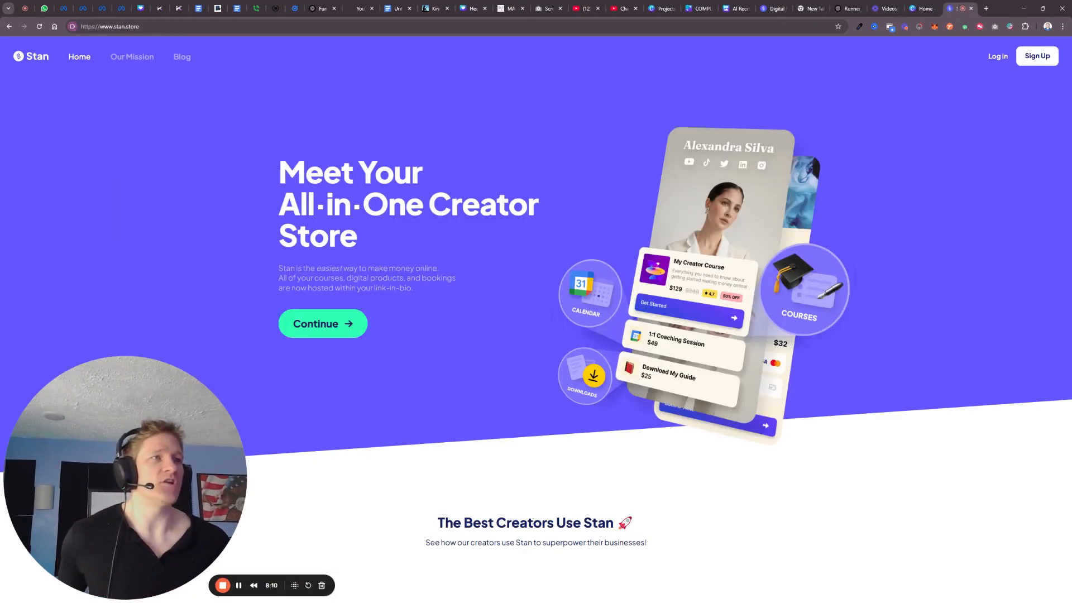
Look through the Stan homepage, from the creator store introduction and testimonials to its price comparison.
drag(290, 176, 390, 249)
scroll(482, 286, down, 15)
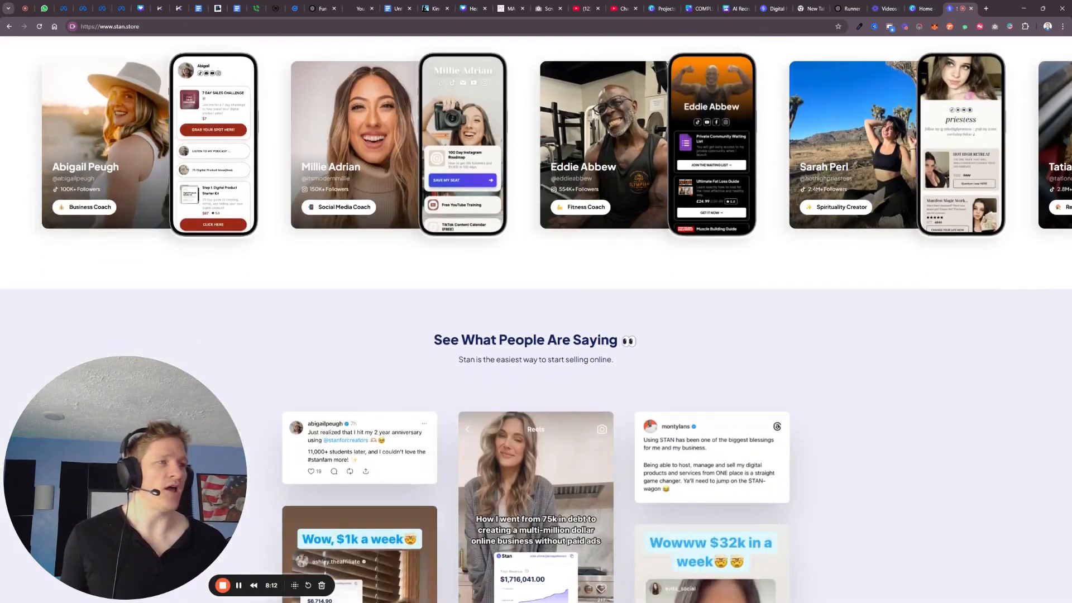
scroll(451, 310, down, 20)
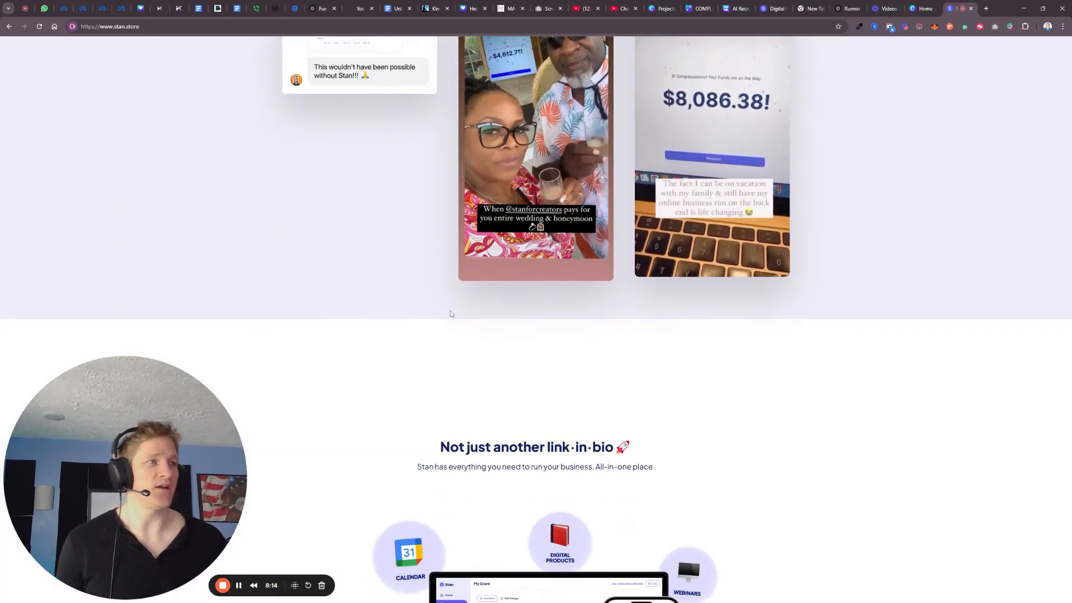
scroll(451, 340, down, 2)
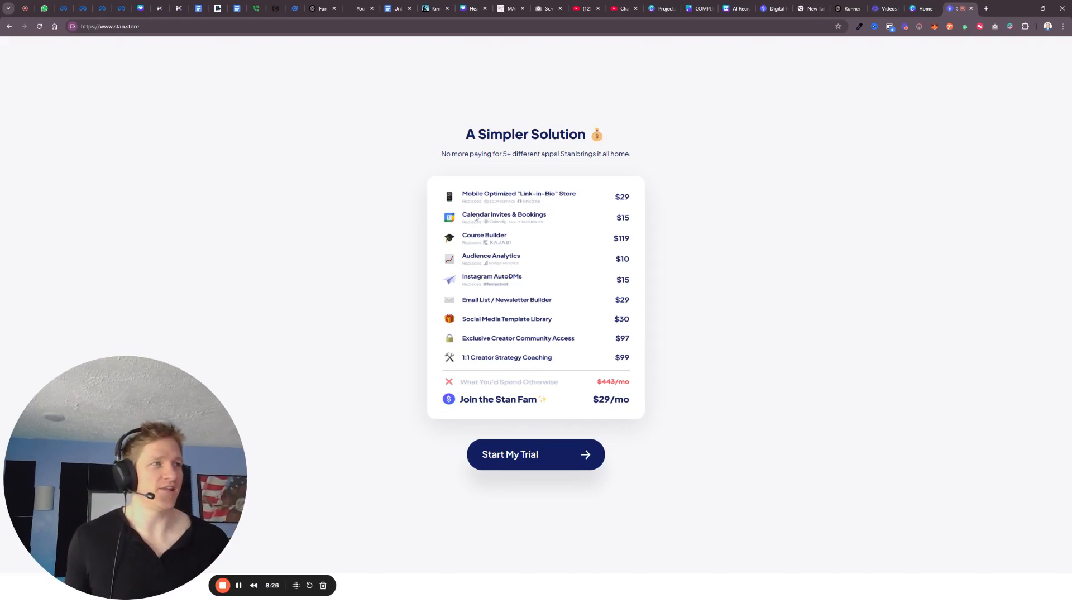
Enlarge the Stan page and read the "A Simpler Solution" list of included features and their prices.
key(ctrl+plus)
key(ctrl+plus)
key(ctrl+plus)
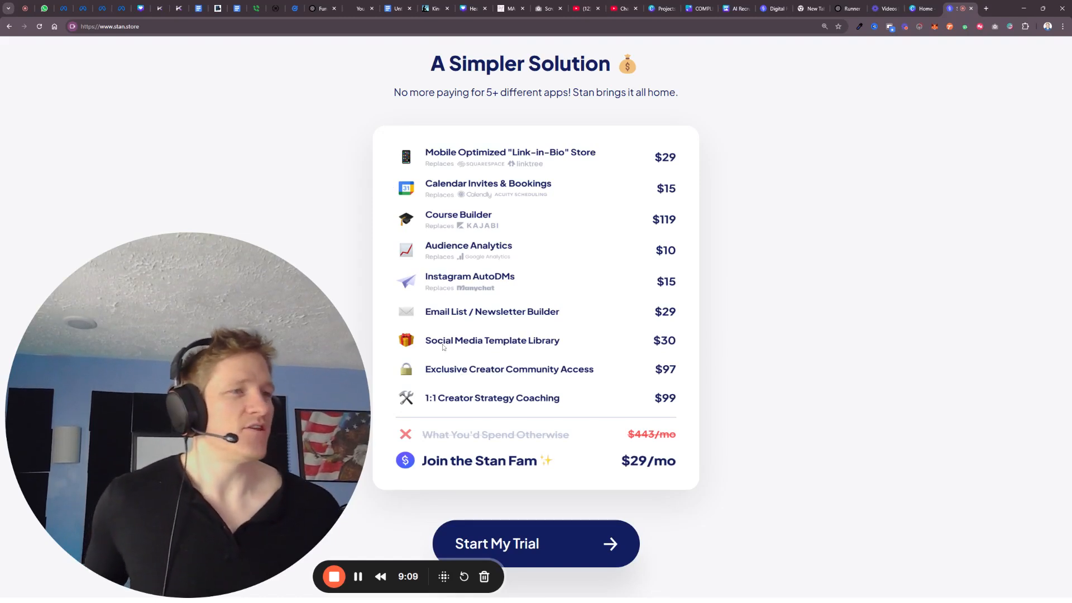
scroll(486, 441, down, 1)
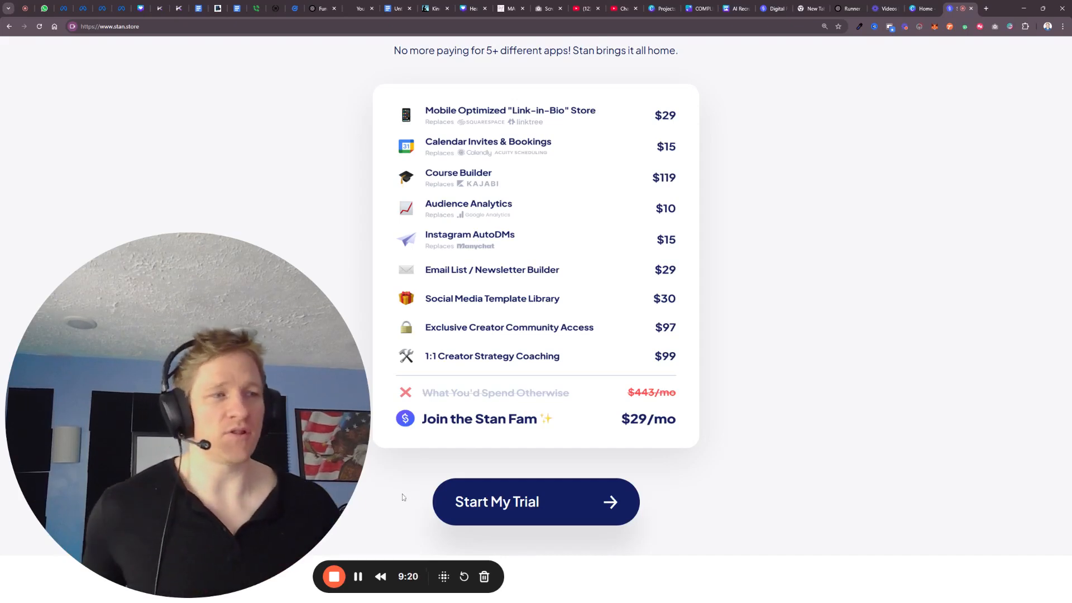
click(358, 575)
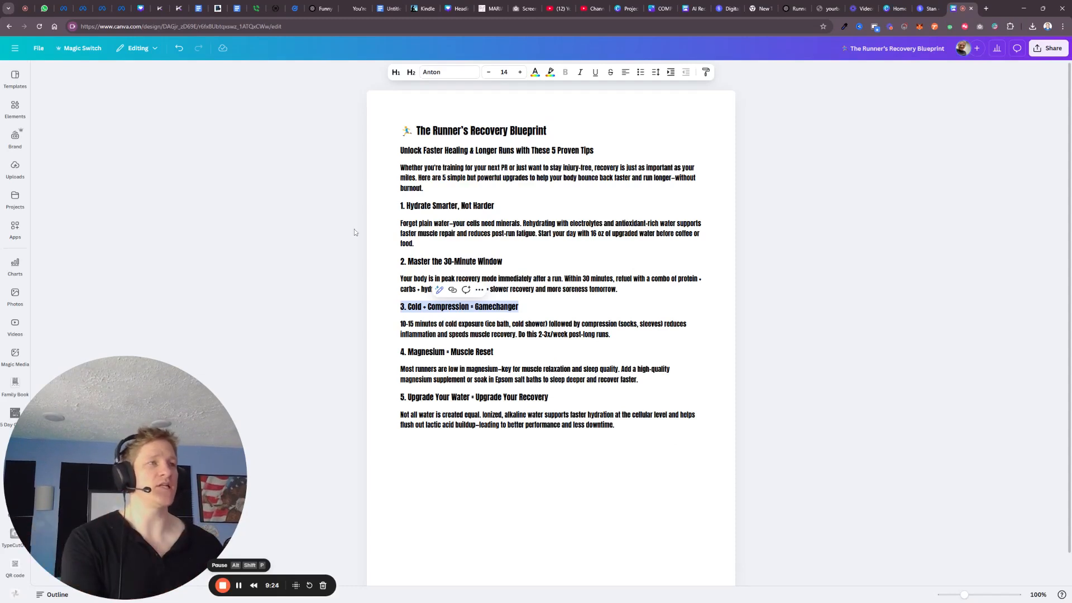
In the Canva document, add the heading "BOOK a call with me." below tip 5, correcting its word spacing.
click(454, 261)
click(430, 449)
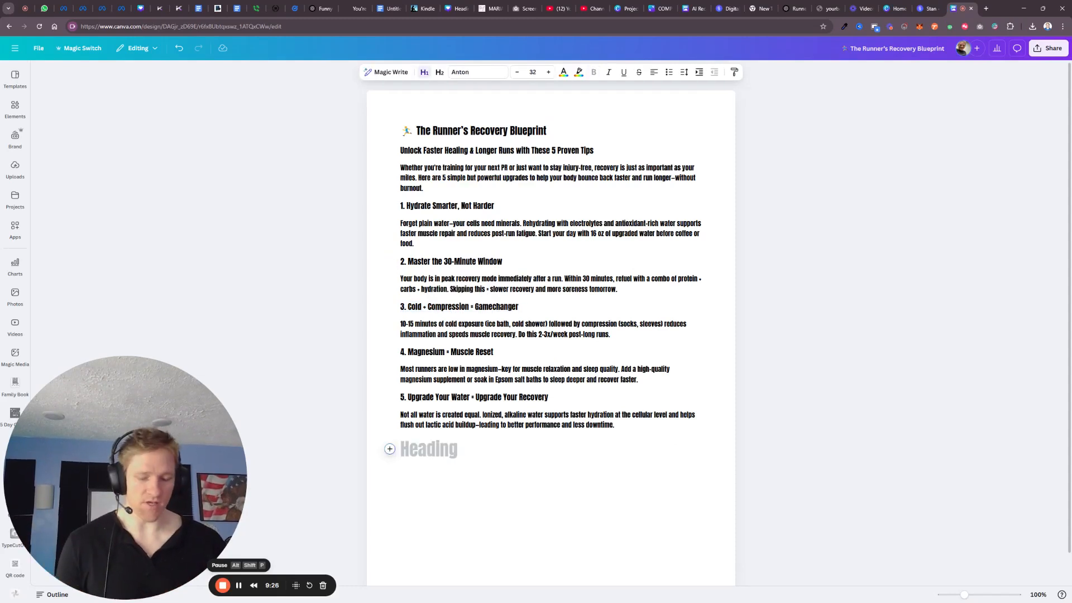
text(BOOK a callw ith me.)
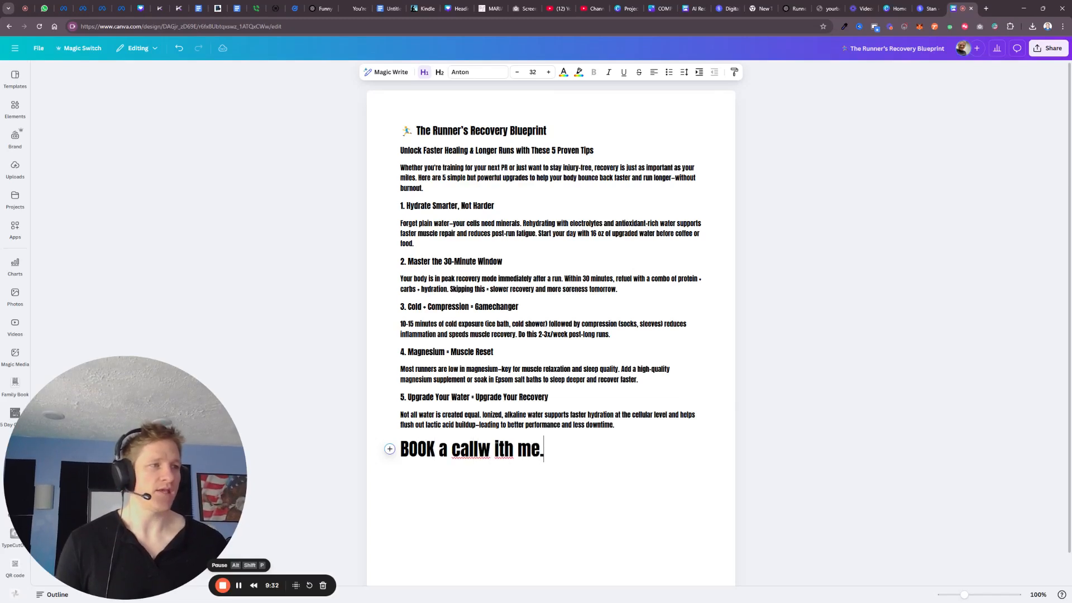
key(Left)
key(Left)
key(Left)
key(Left)
key(Left)
key(Left)
key(Left)
key(Left)
key(Left)
key(Right)
key(Delete)
key(End)
Add the line "DM for a complete recovery guide." under the call heading.
key(Return)
text(DM for a co)
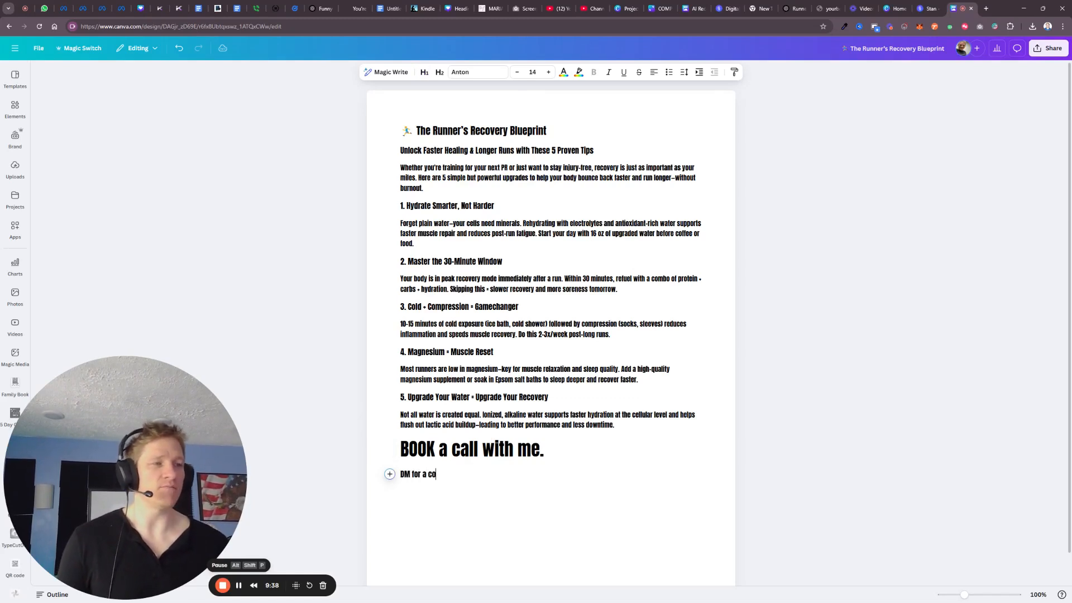
text(mplete recovery guide.)
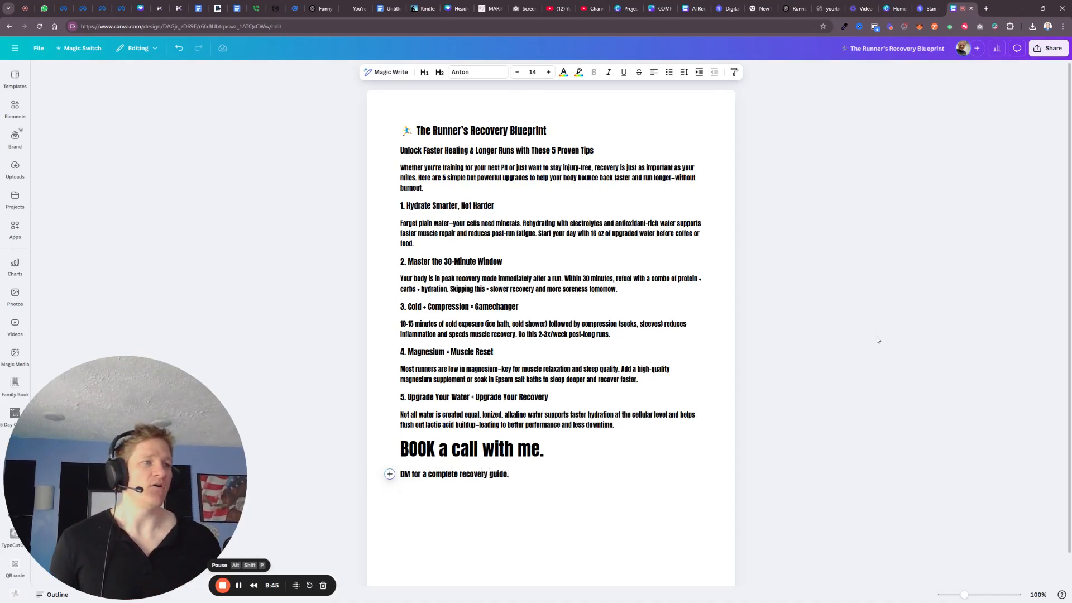
Replace both call-to-action lines with the headings "Want the best product in teh world?" and "Click here.".
drag(509, 474, 390, 449)
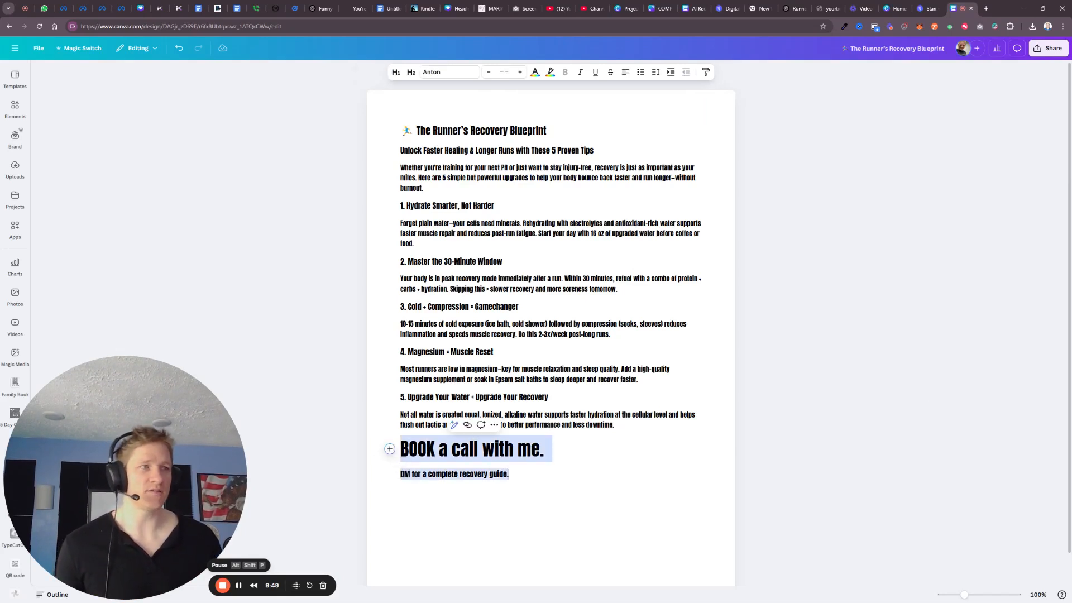
key(BackSpace)
text(Want the be)
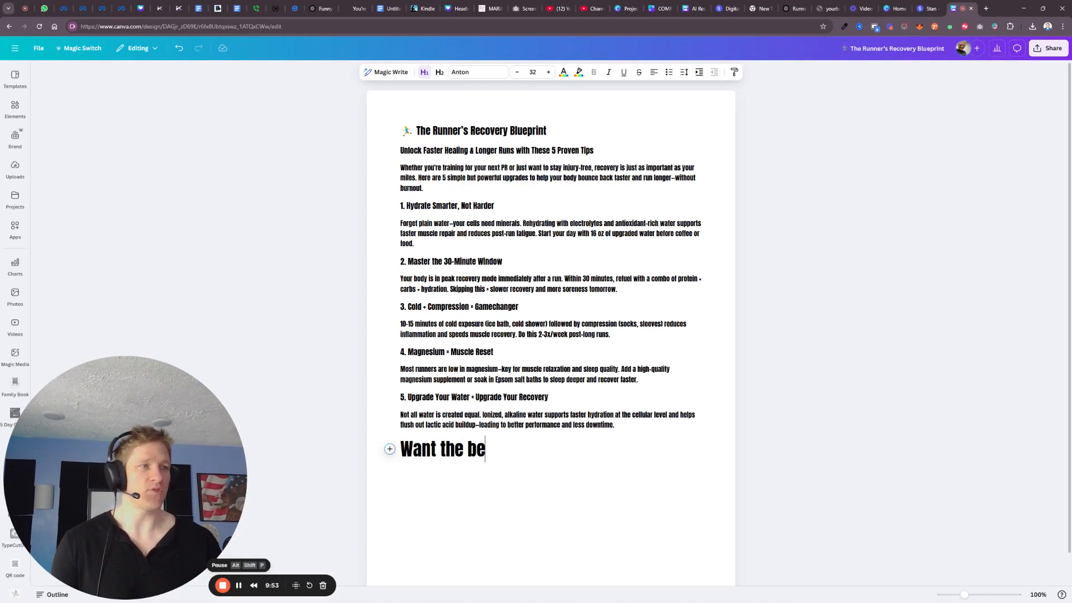
text(st product in teh wod)
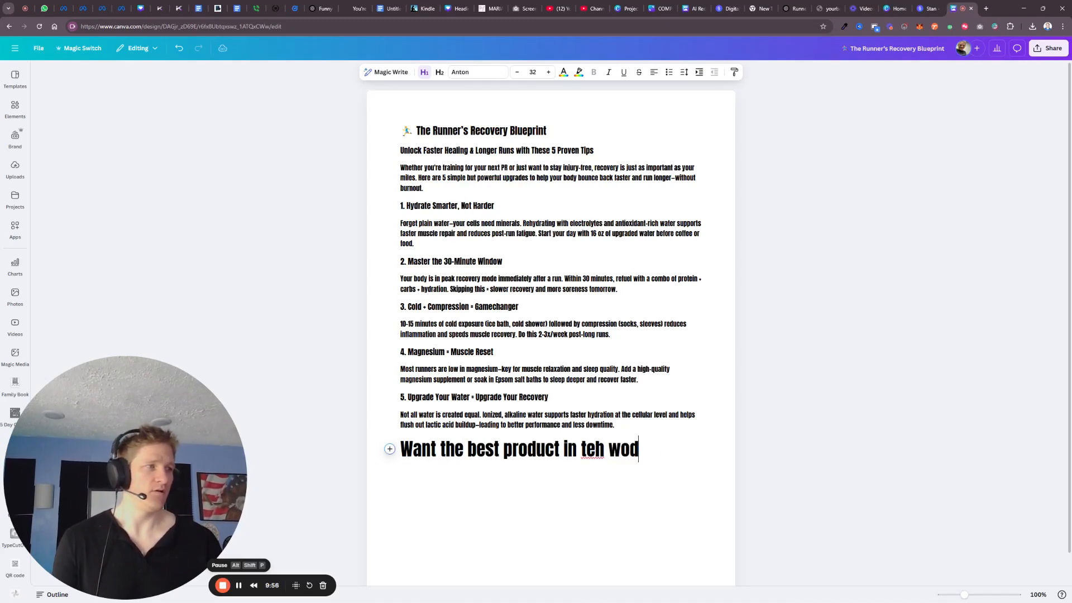
key(BackSpace)
text(rld?)
key(Return)
text(Click here.)
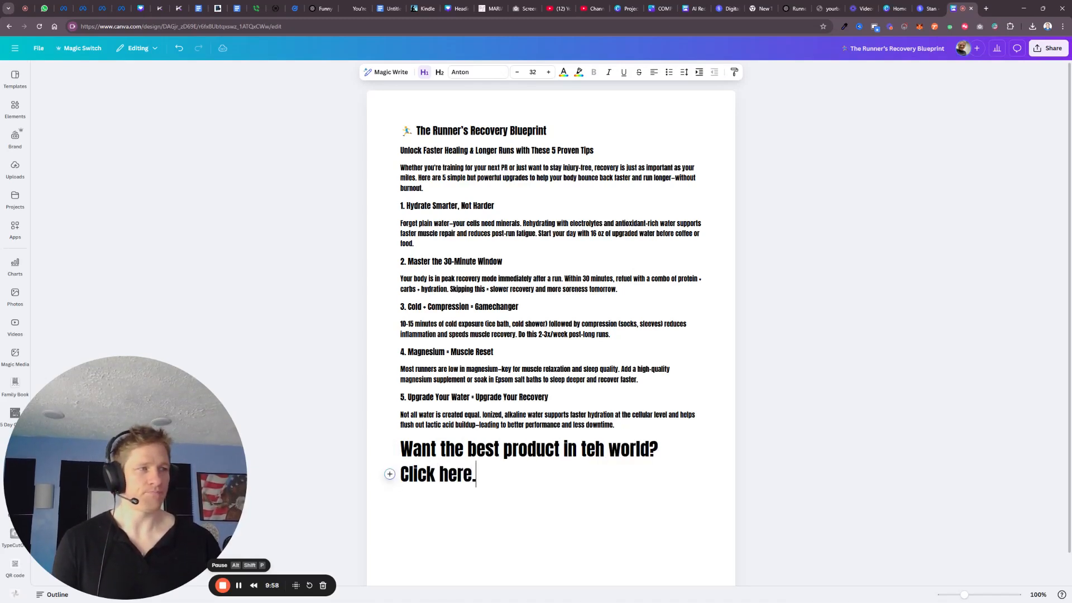
Correct "teh" and extend the question to read "Want the best product in the world for runners?", keeping "Click here." below it.
click(607, 449)
key(BackSpace)
key(BackSpace)
key(BackSpace)
text(he world)
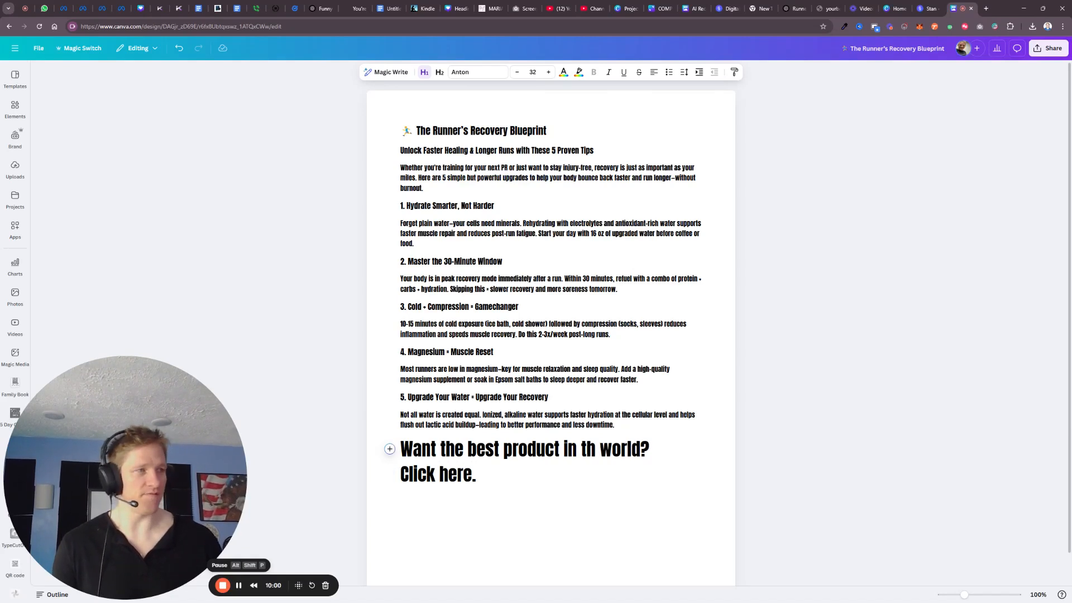
text( for runners)
click(401, 542)
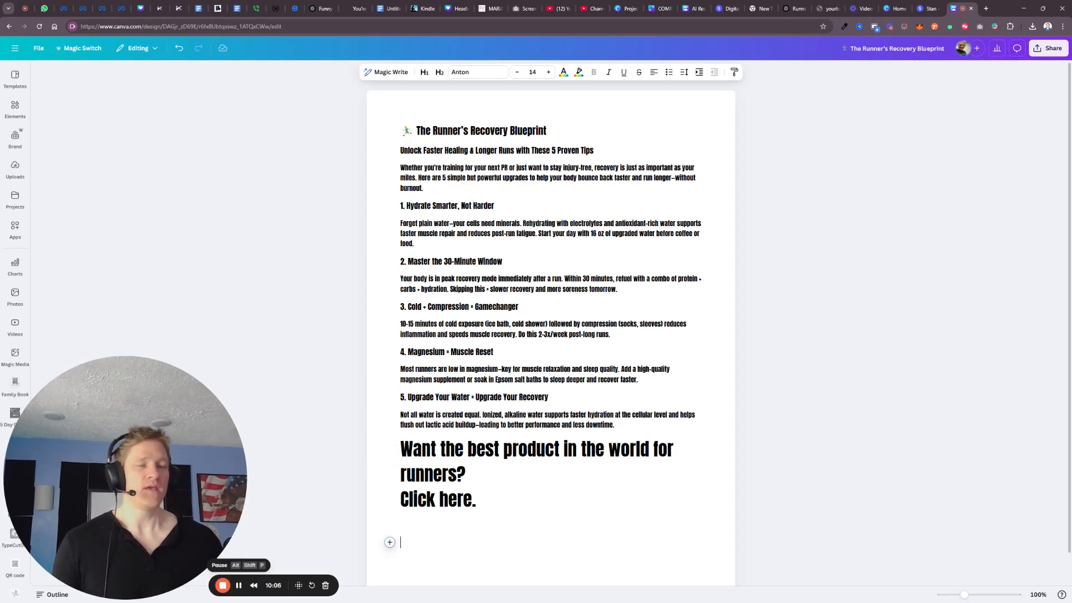
drag(401, 499, 477, 499)
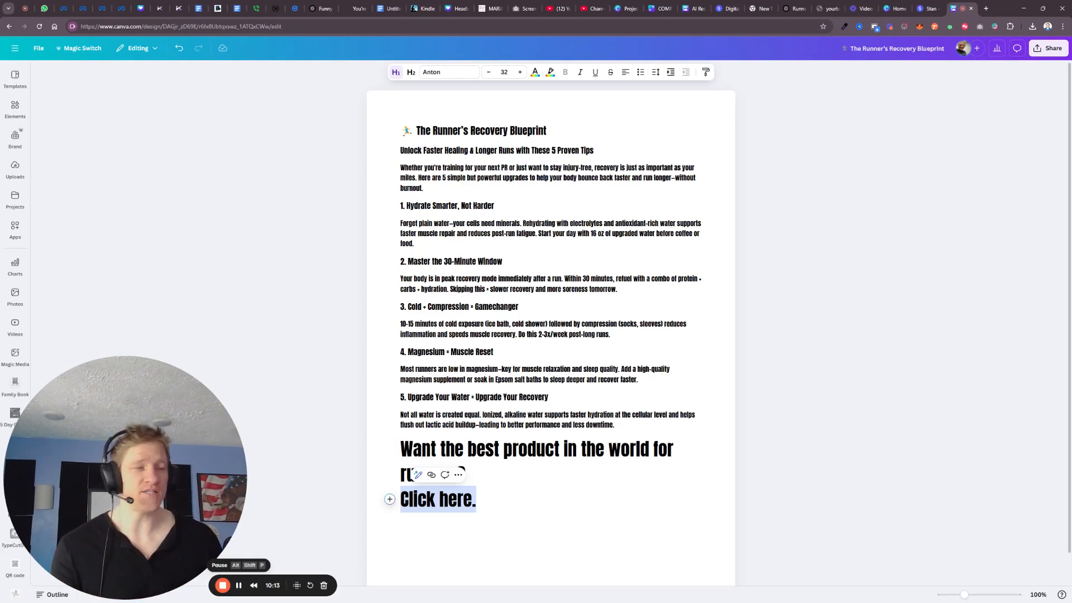
click(479, 499)
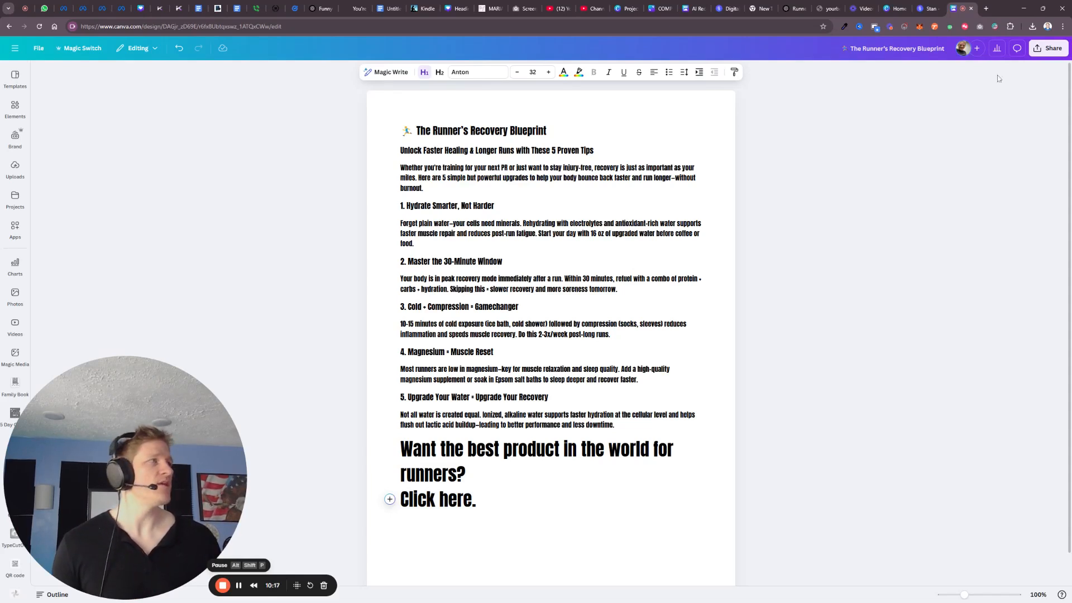
Share the blueprint with view access for anyone with the link, then create and copy its public view link.
click(1047, 51)
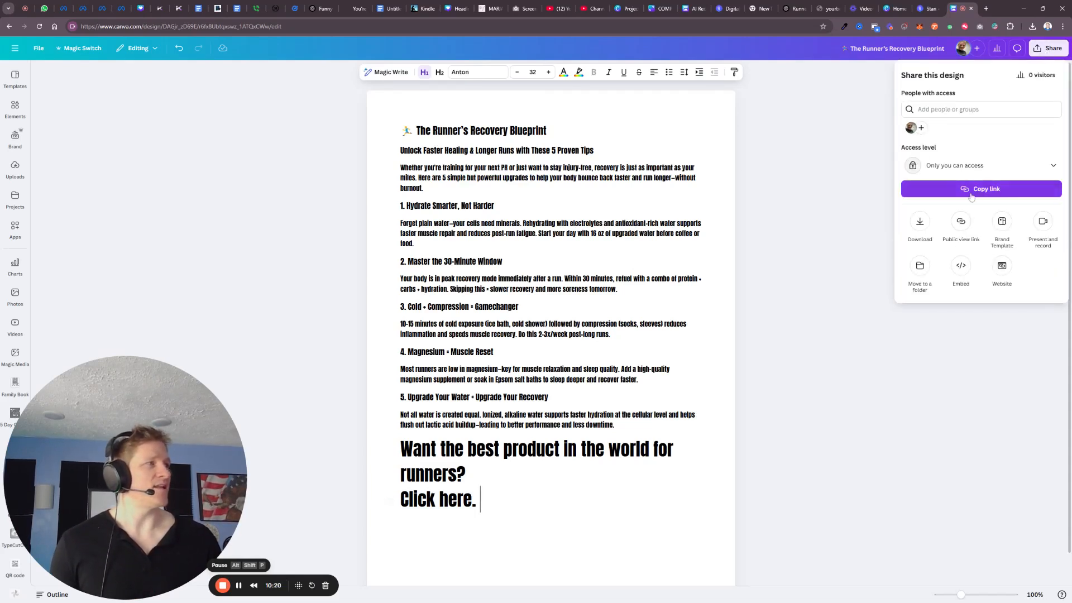
click(975, 190)
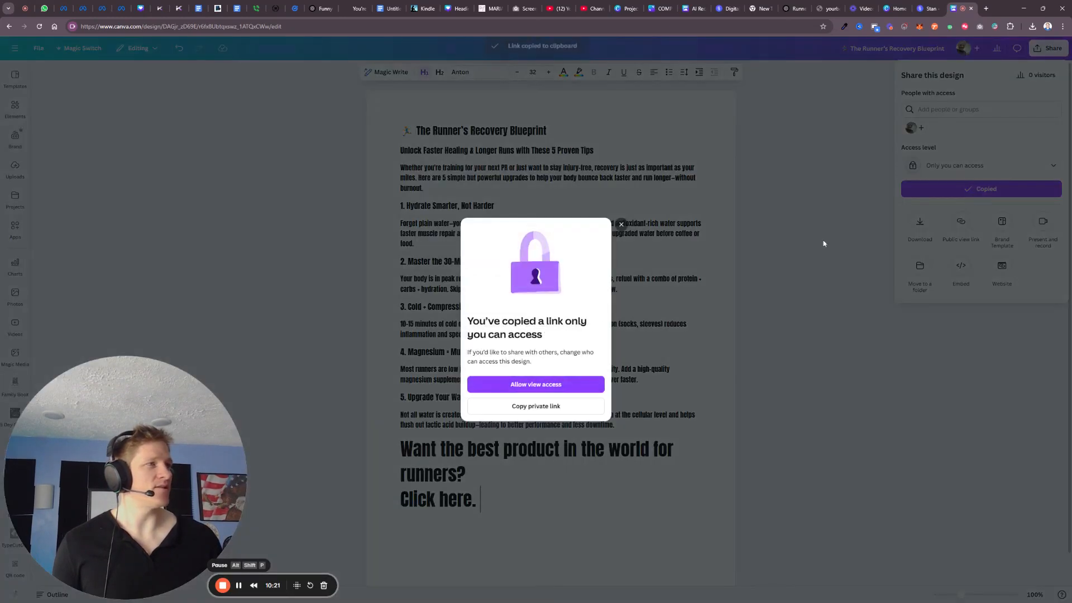
click(551, 388)
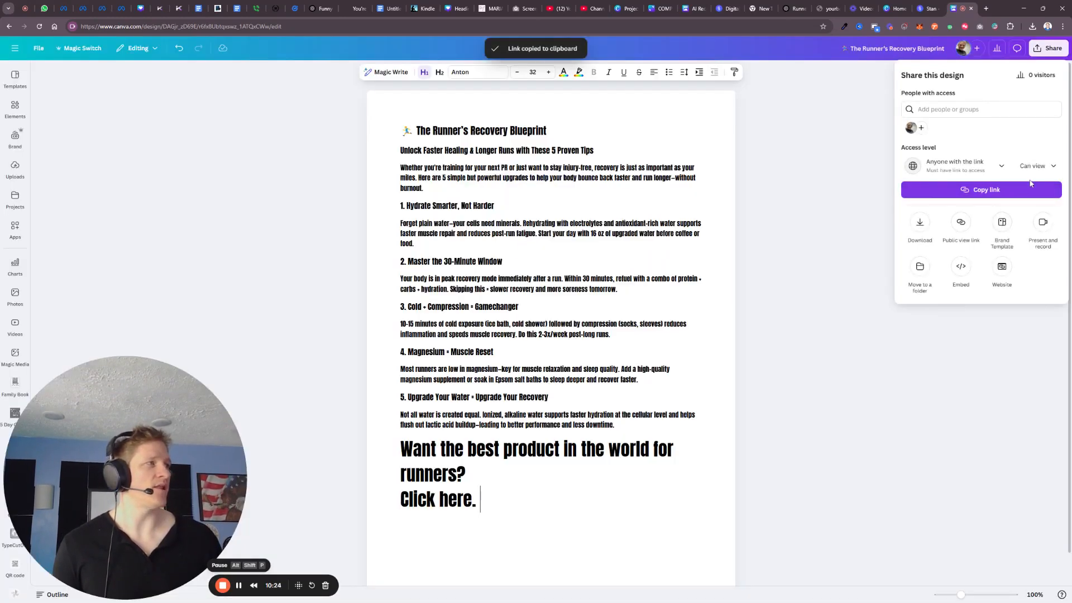
click(954, 269)
click(971, 130)
click(1049, 139)
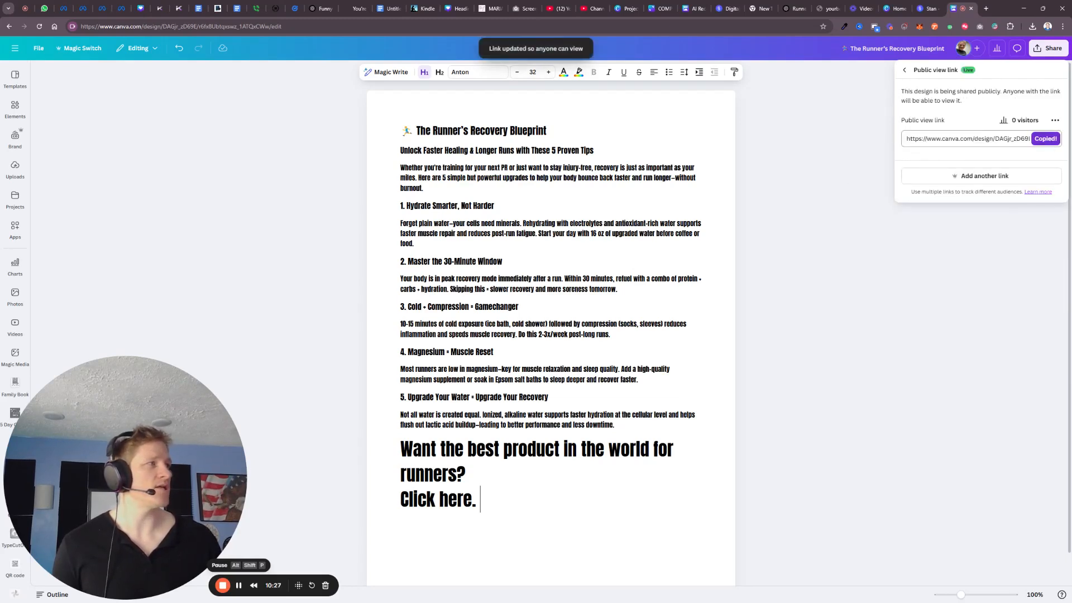
In the Stan store admin, start a new landing page from the end of the landing pages list.
drag(204, 478, 256, 408)
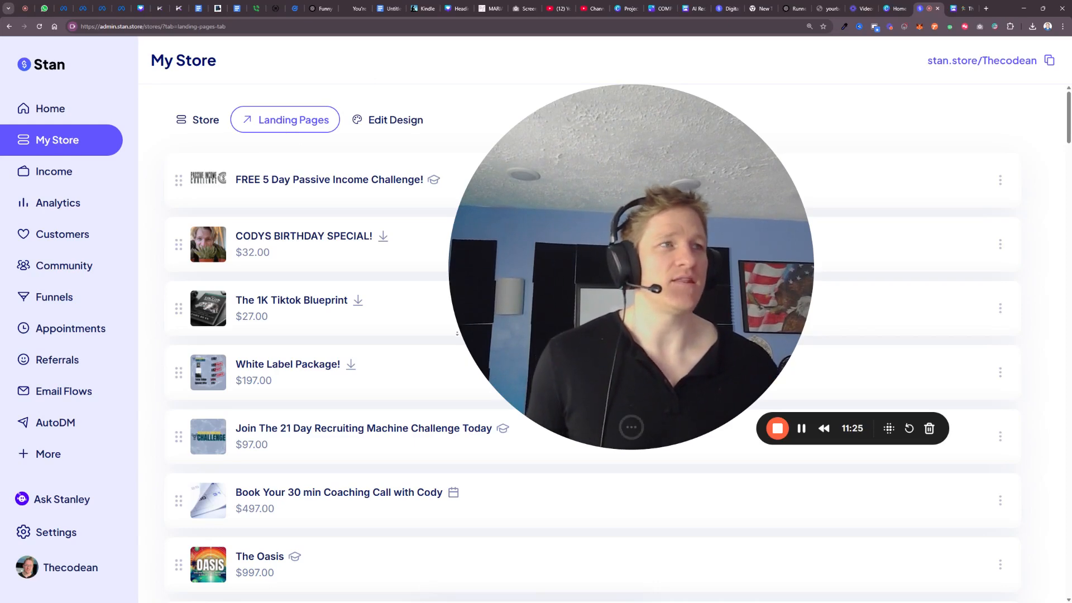
scroll(419, 431, down, 15)
scroll(419, 430, down, 20)
scroll(413, 461, down, 10)
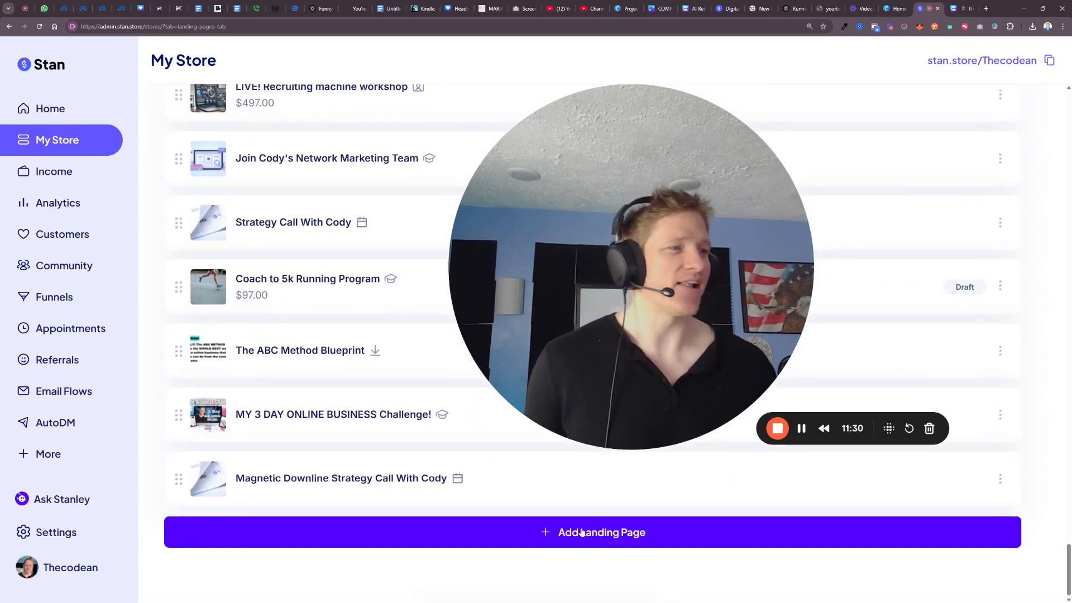
click(581, 532)
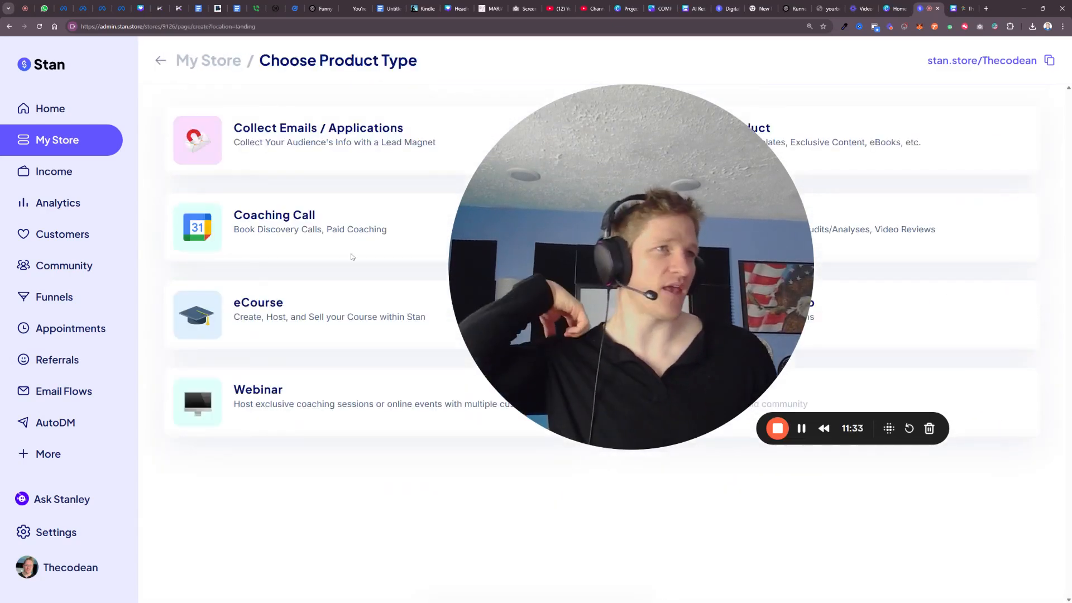
Choose Digital Product as the product type and opt to create the product without AI help.
drag(543, 206, 255, 307)
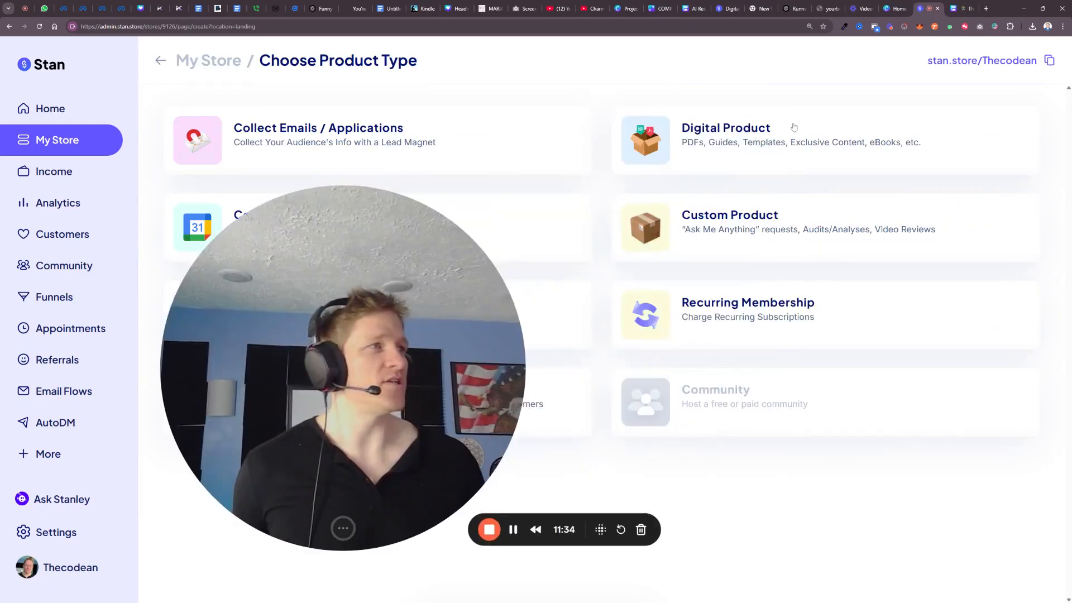
click(722, 136)
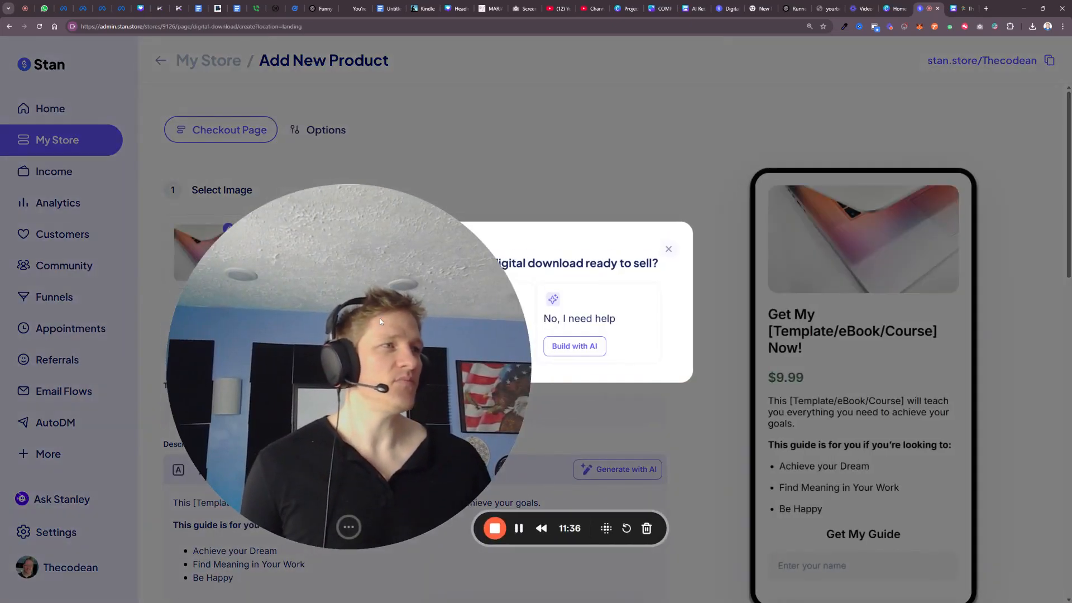
drag(379, 321, 820, 313)
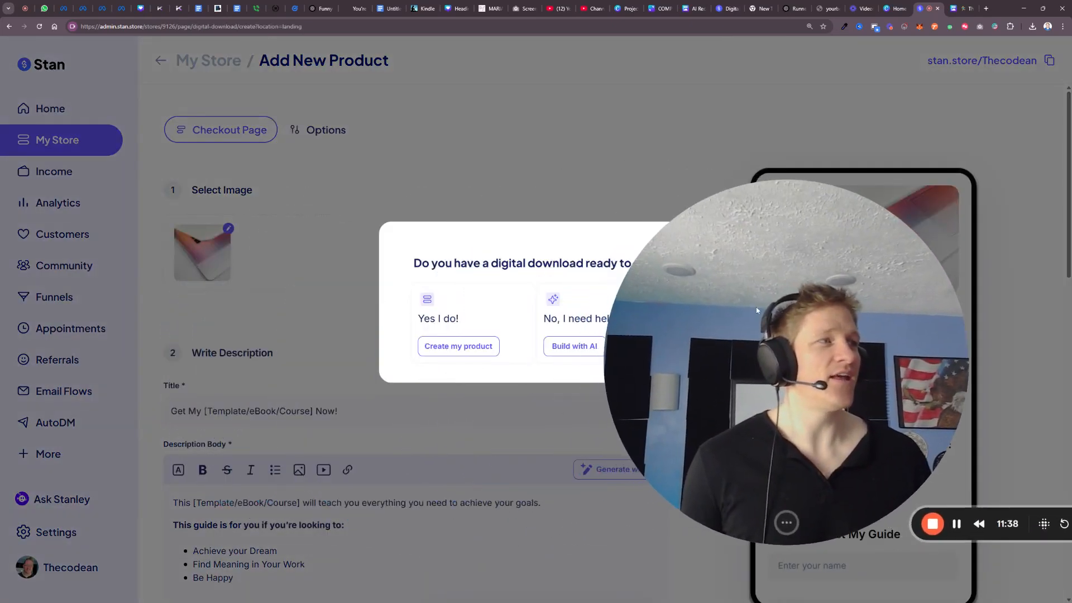
click(783, 523)
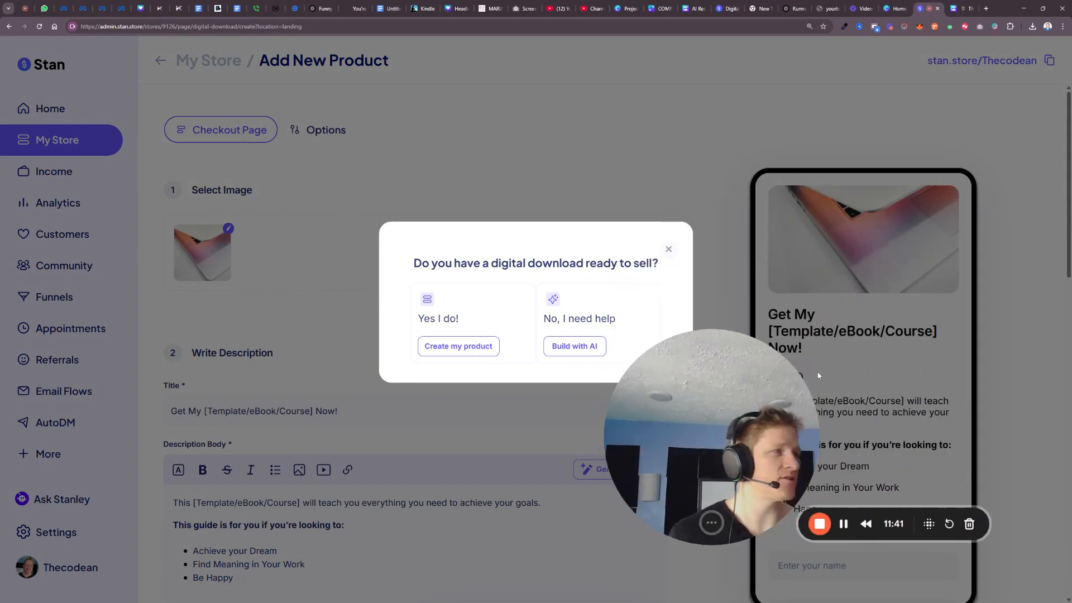
drag(736, 396, 192, 383)
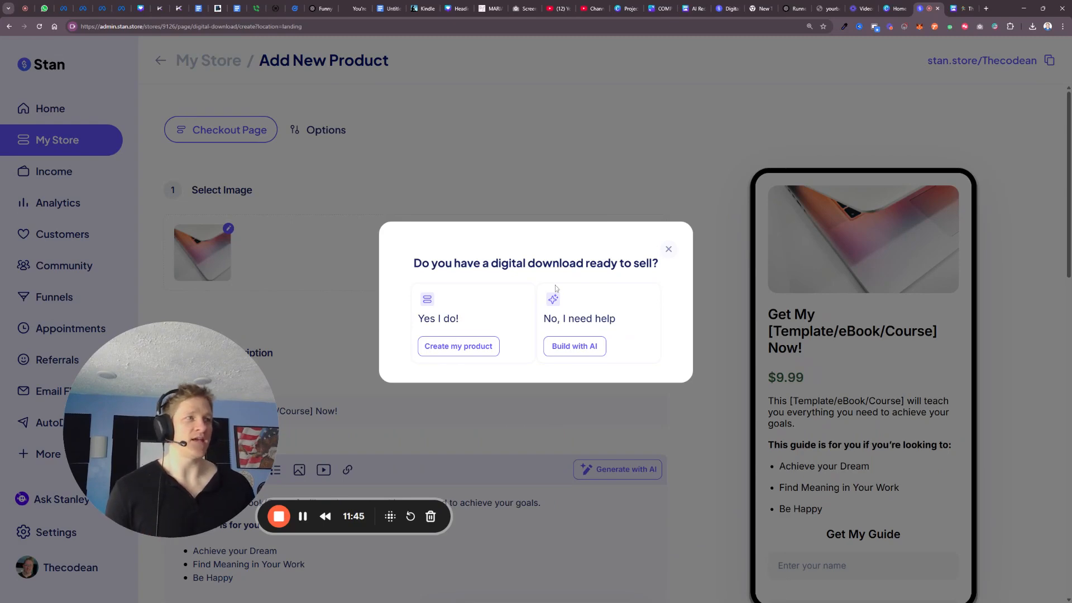
click(440, 346)
drag(227, 409, 589, 363)
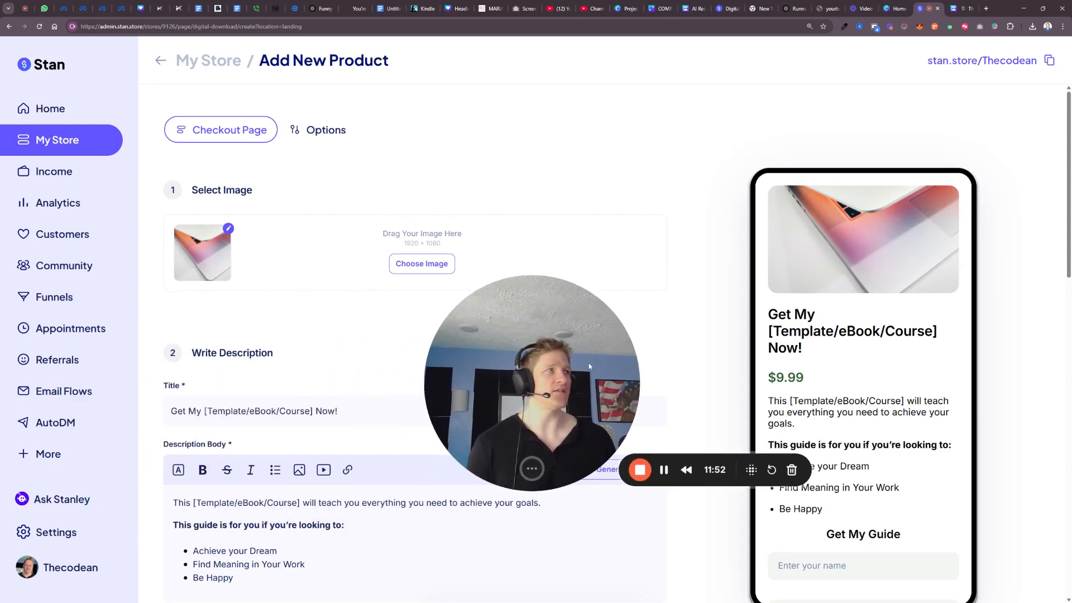
Switch to ChatGPT and send the prompt "will you create for me that landing page to promote this lead magnet".
click(789, 7)
drag(452, 424, 246, 410)
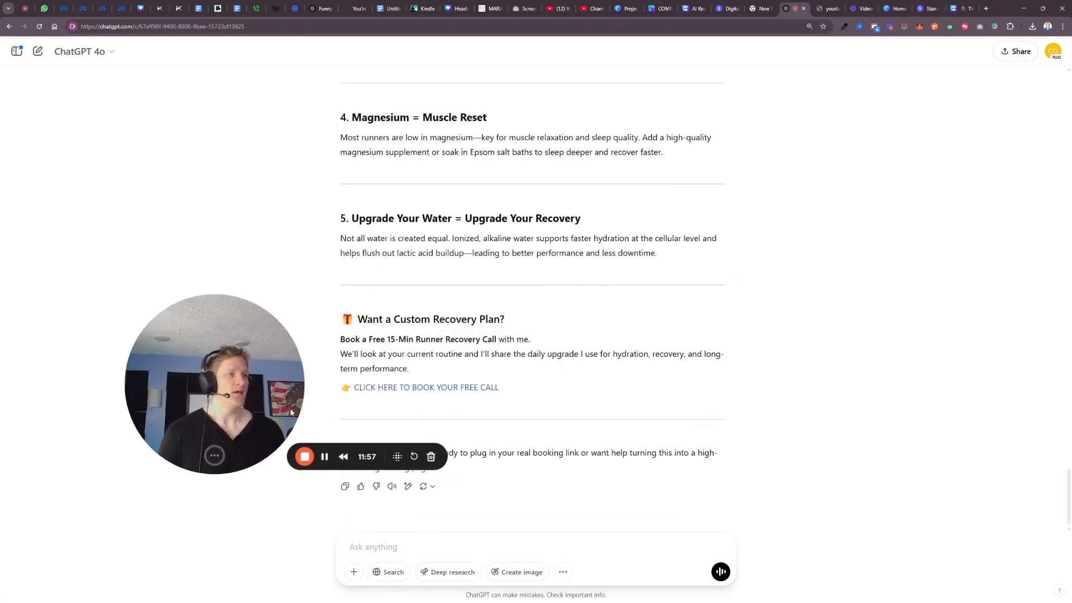
text(will you create for )
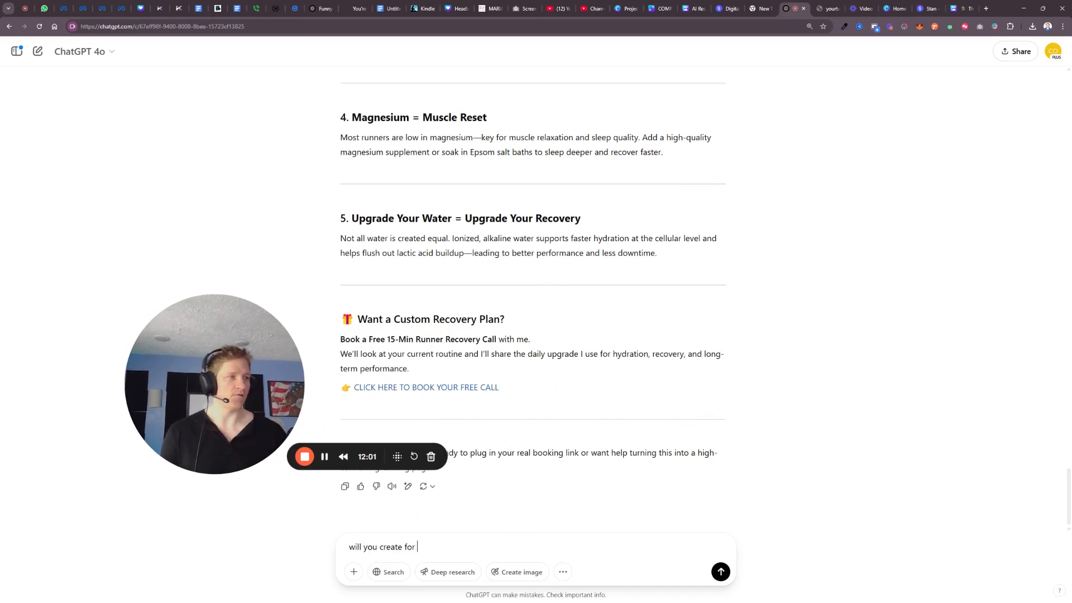
text(me that land)
text(ing page to p)
key(BackSpace)
key(BackSpace)
text(page to promote this lead )
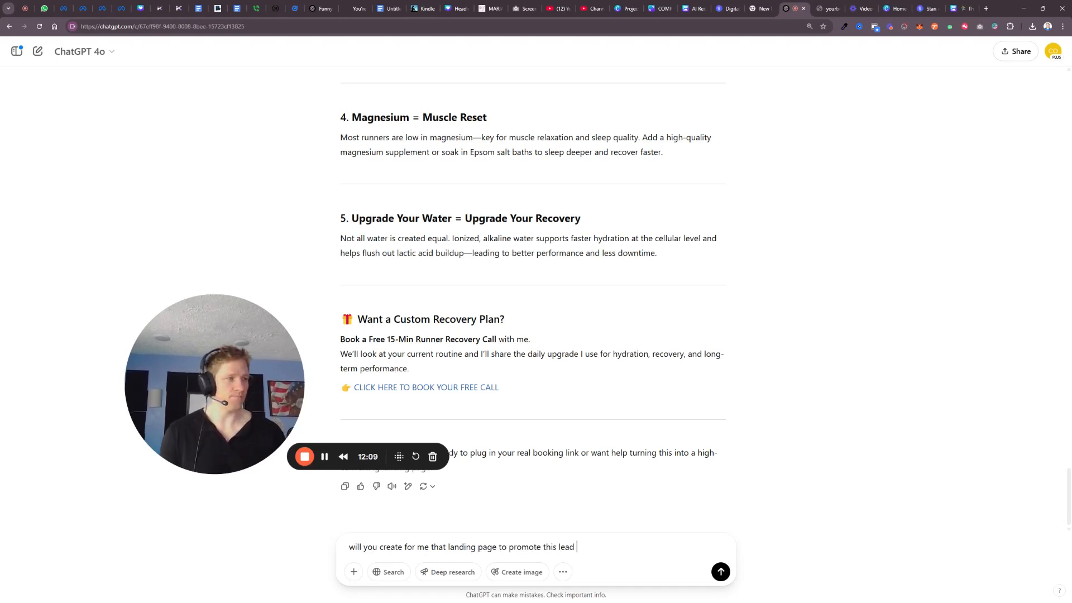
text(magnet)
key(Return)
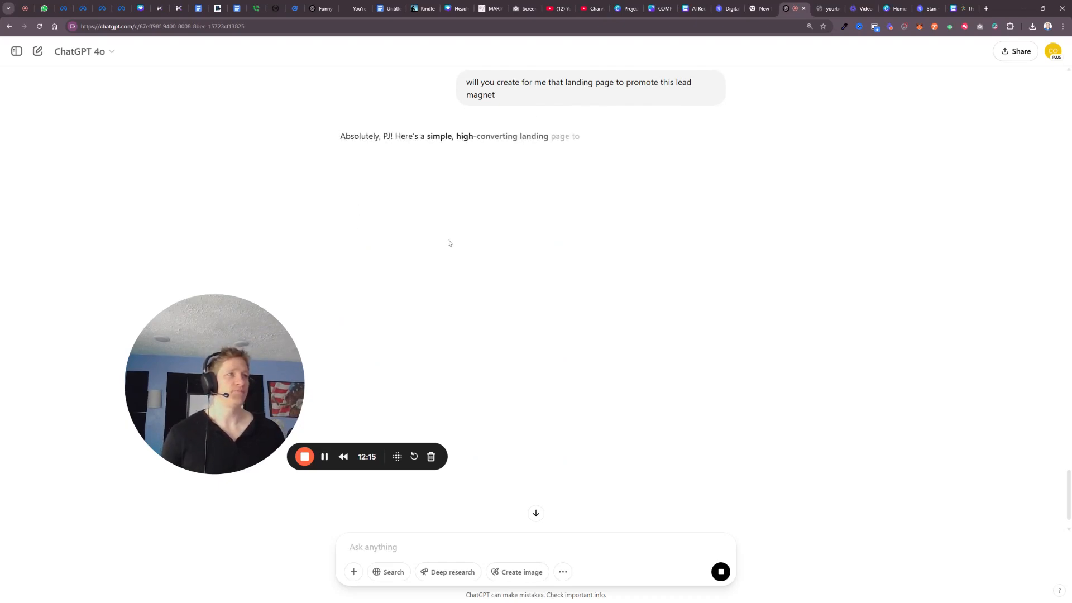
Back in Stan, start an AI description prompt: "Create for me a landing page that is simple, and fun, that promotes people to download my free".
click(927, 9)
drag(297, 323, 459, 226)
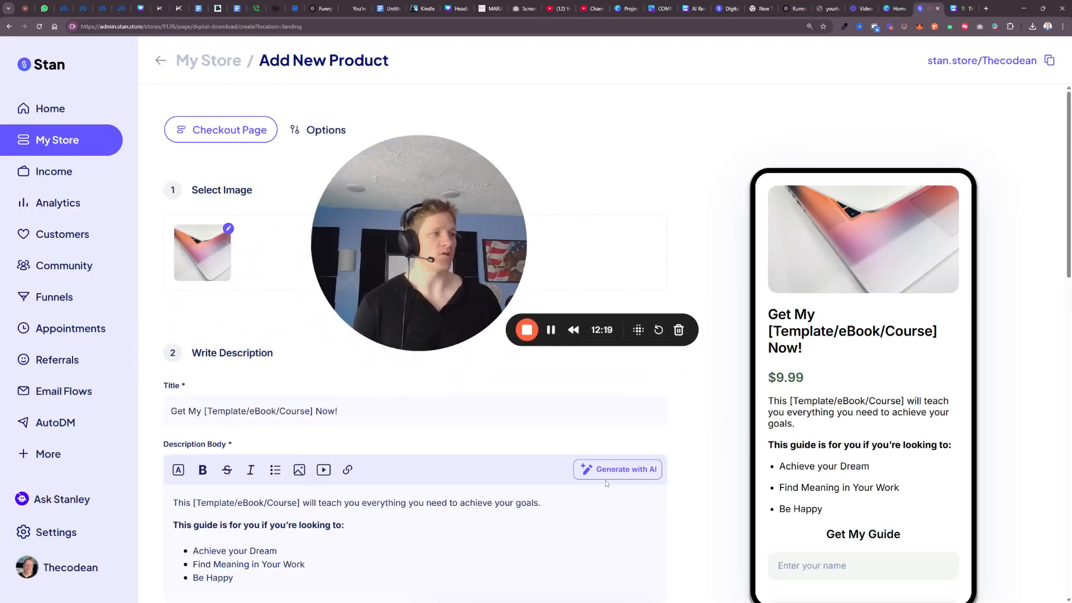
scroll(604, 479, down, 1)
drag(431, 282, 712, 436)
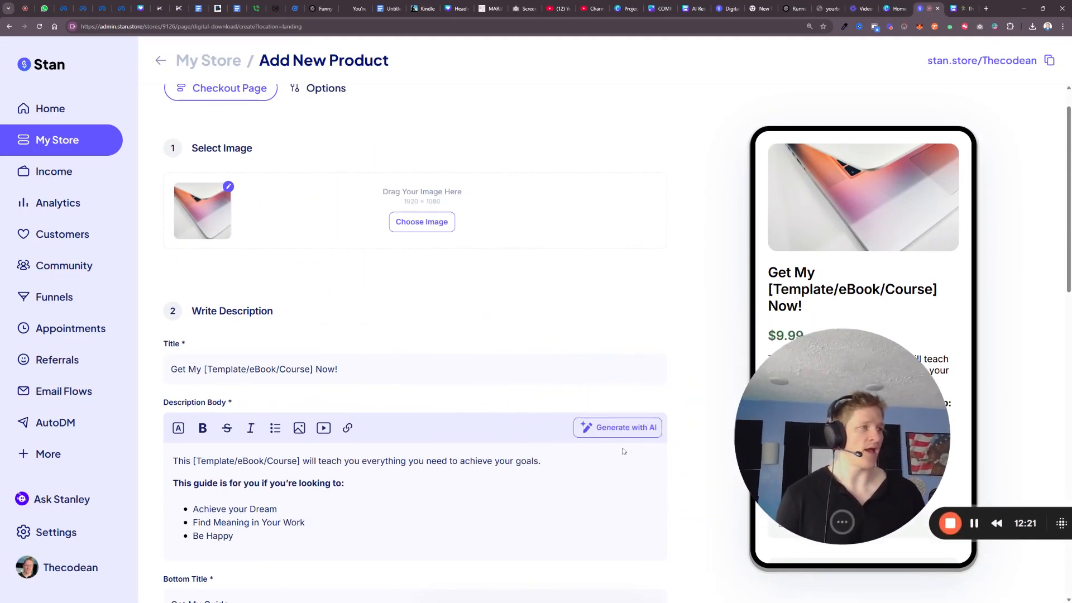
click(611, 428)
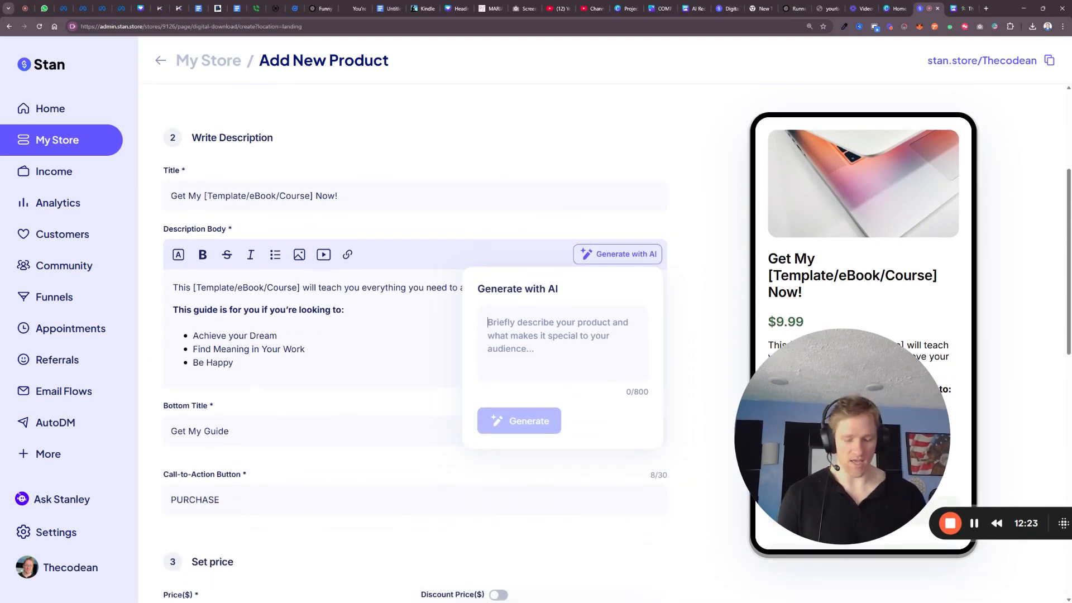
text(S)
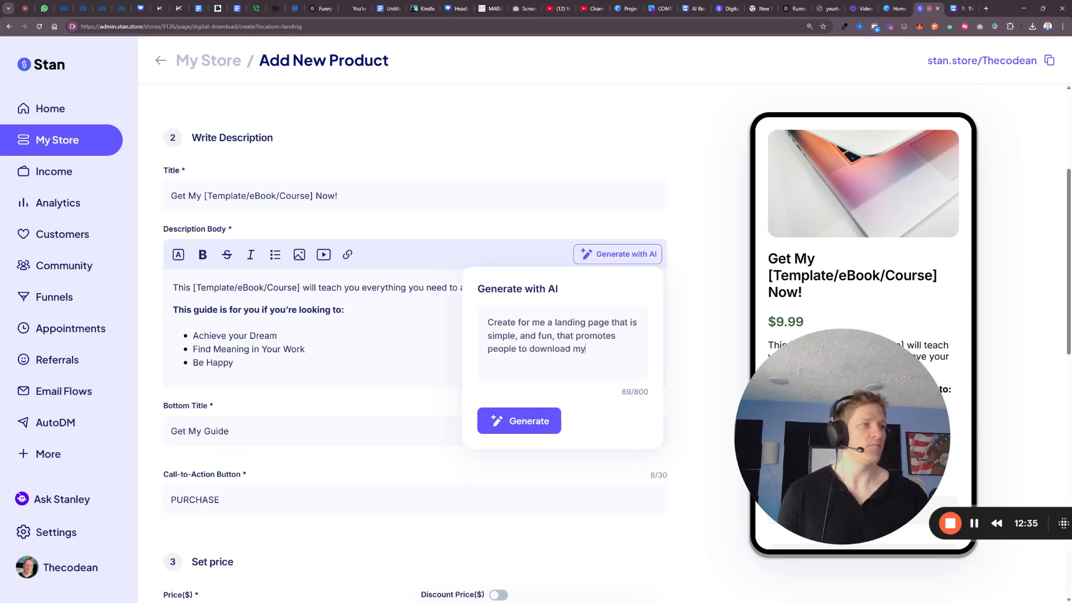
Copy "The Runner's Recovery Blueprint" from ChatGPT's reply, add it to the end of Stan's AI prompt, and generate the description.
click(795, 9)
scroll(549, 313, up, 6)
scroll(550, 314, down, 5)
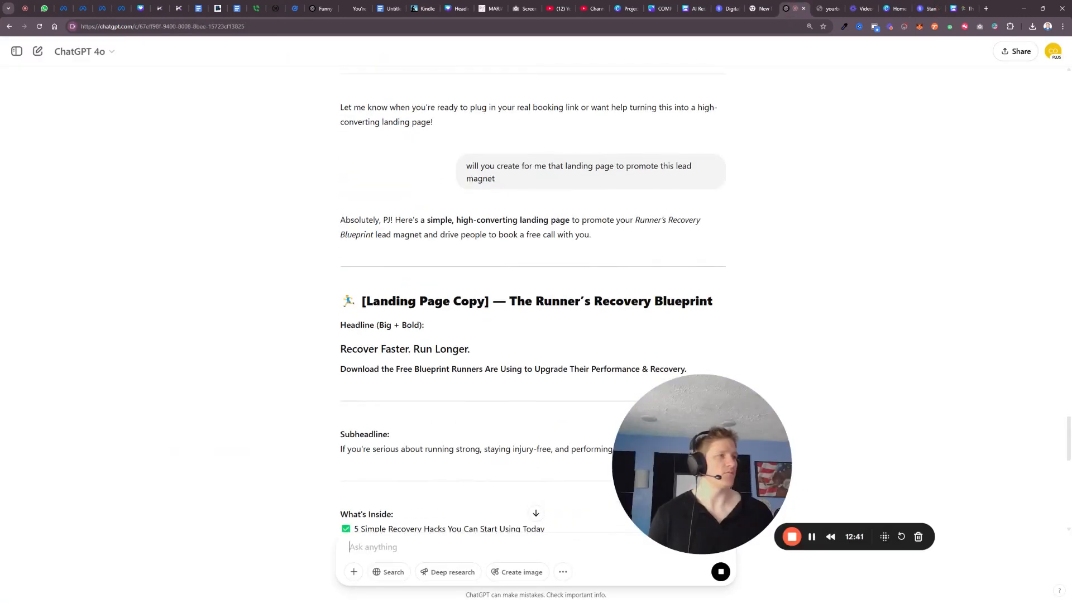
drag(516, 301, 695, 301)
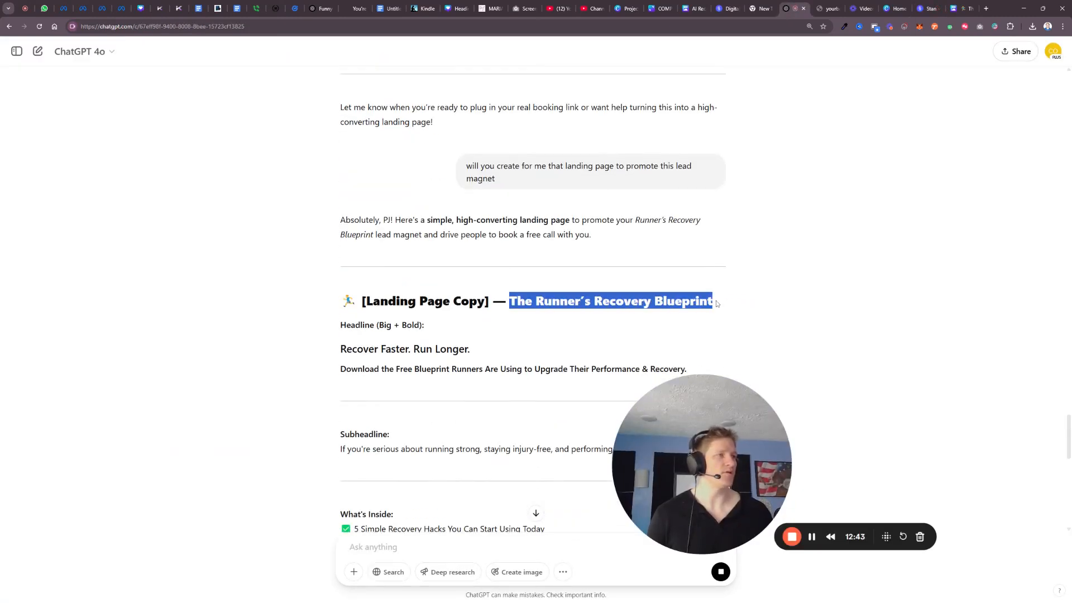
click(928, 10)
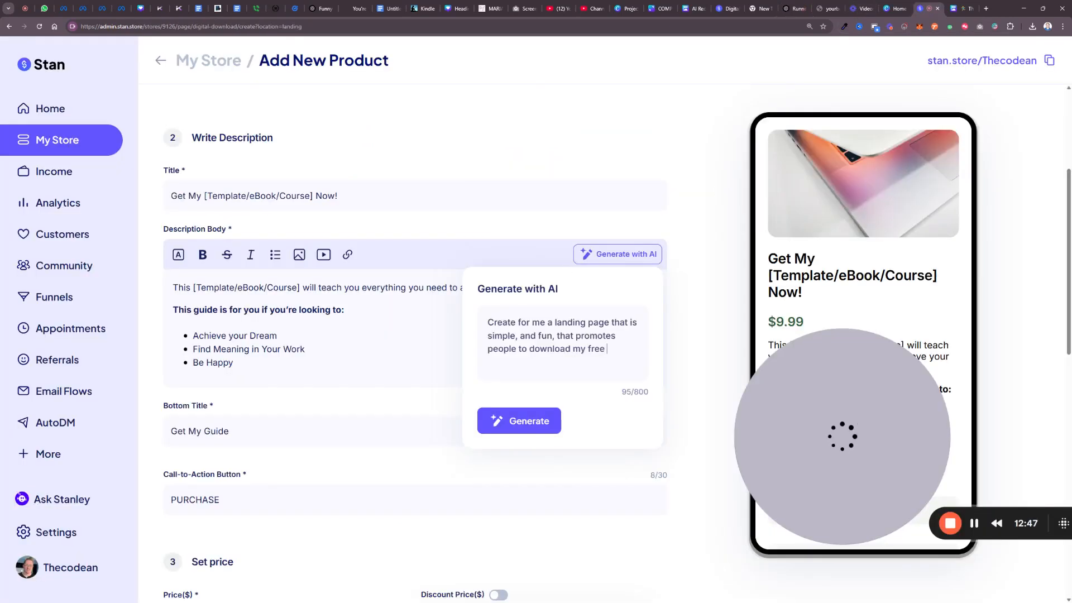
key(ctrl+v)
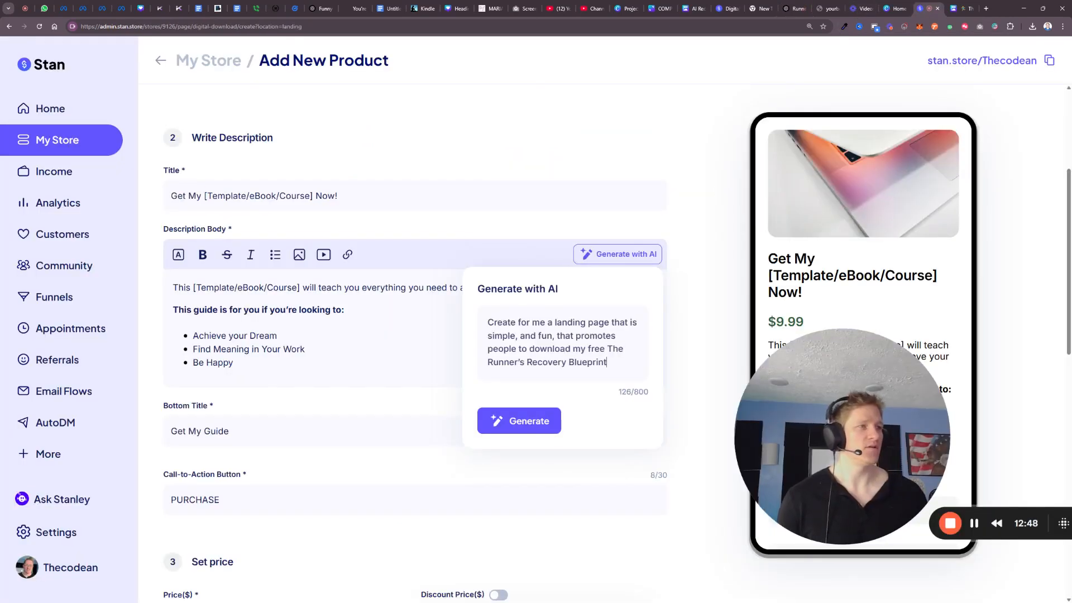
click(535, 428)
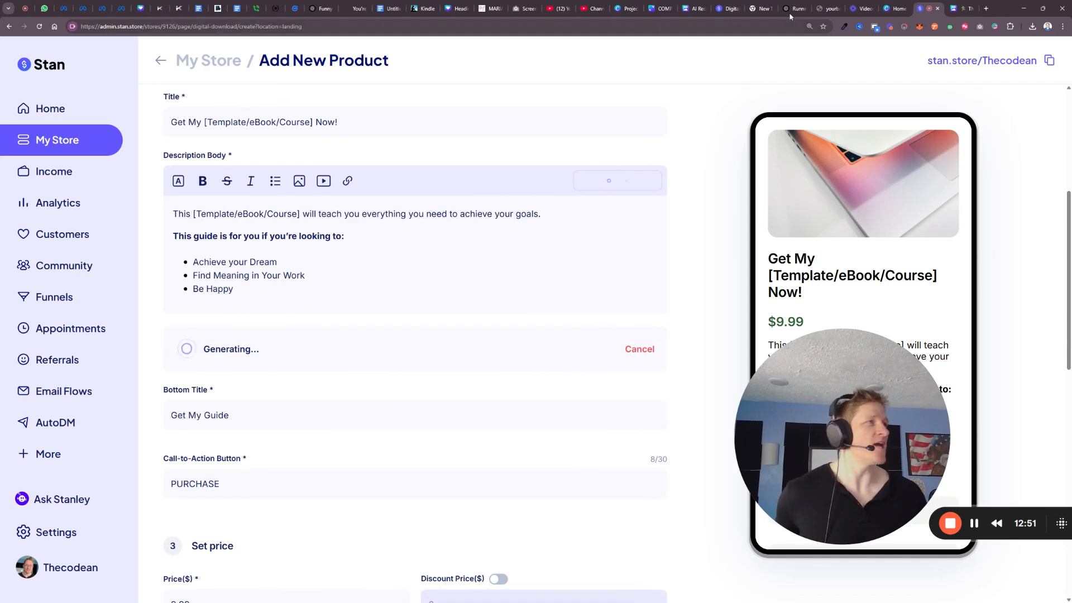
Review the headline, subheadline and "What's Inside" sections of the landing page copy in ChatGPT.
click(794, 11)
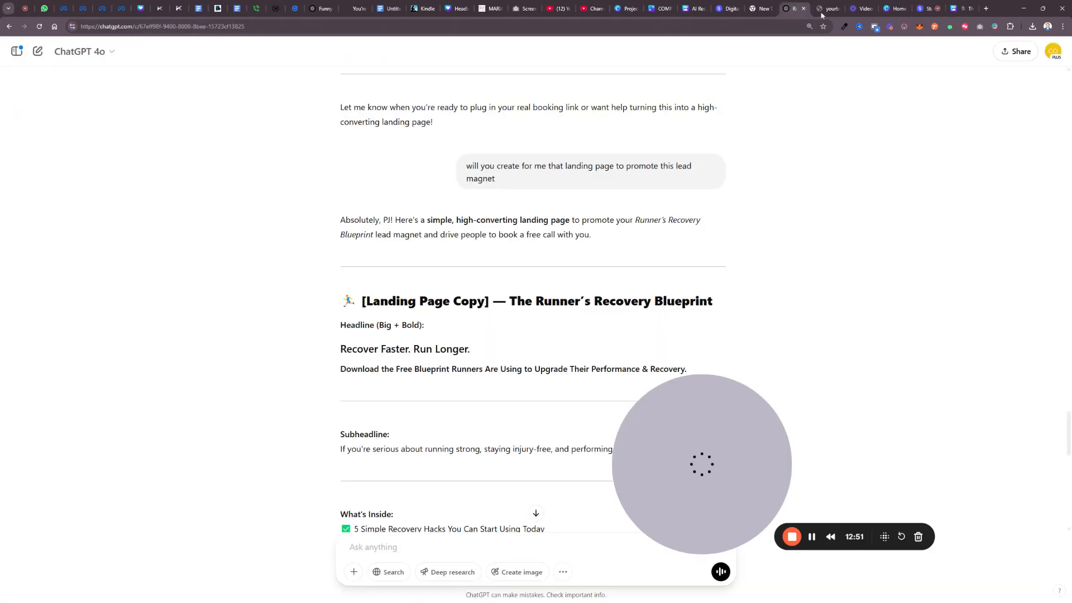
click(926, 10)
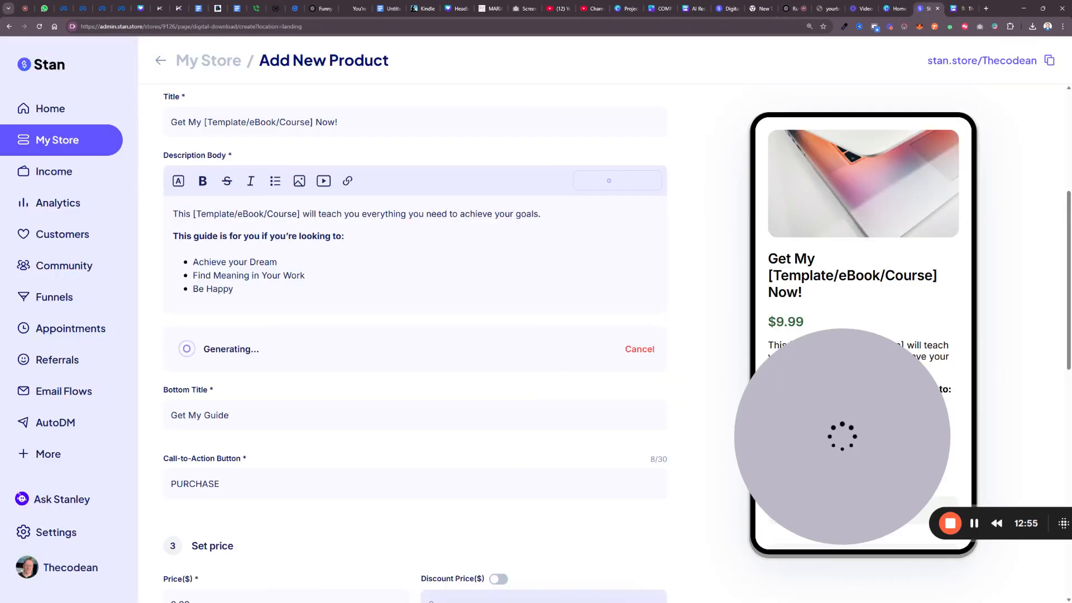
click(793, 10)
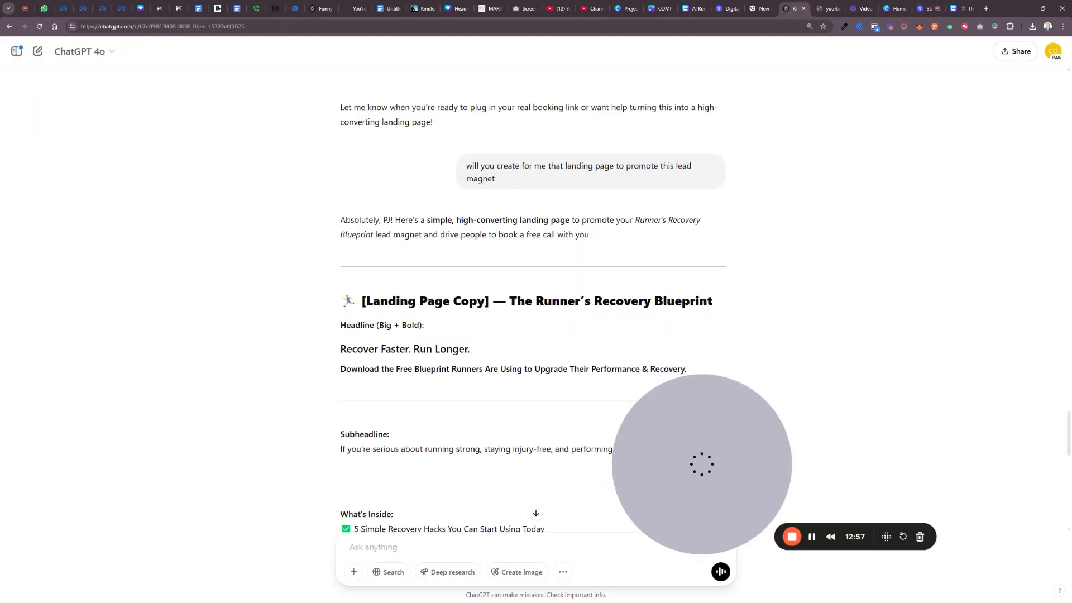
scroll(458, 289, down, 3)
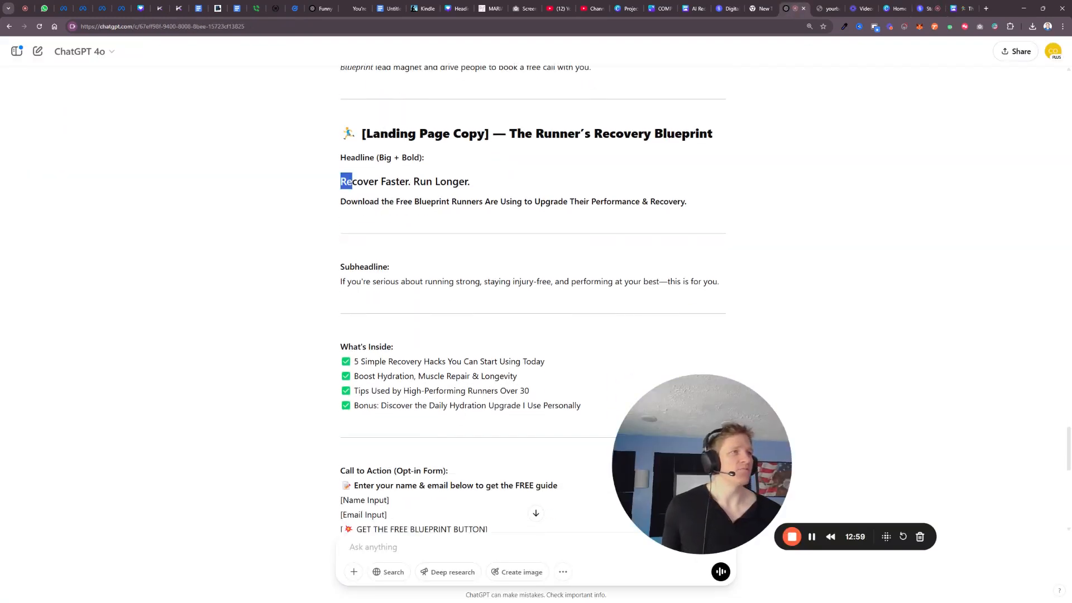
drag(352, 181, 486, 183)
drag(338, 203, 476, 202)
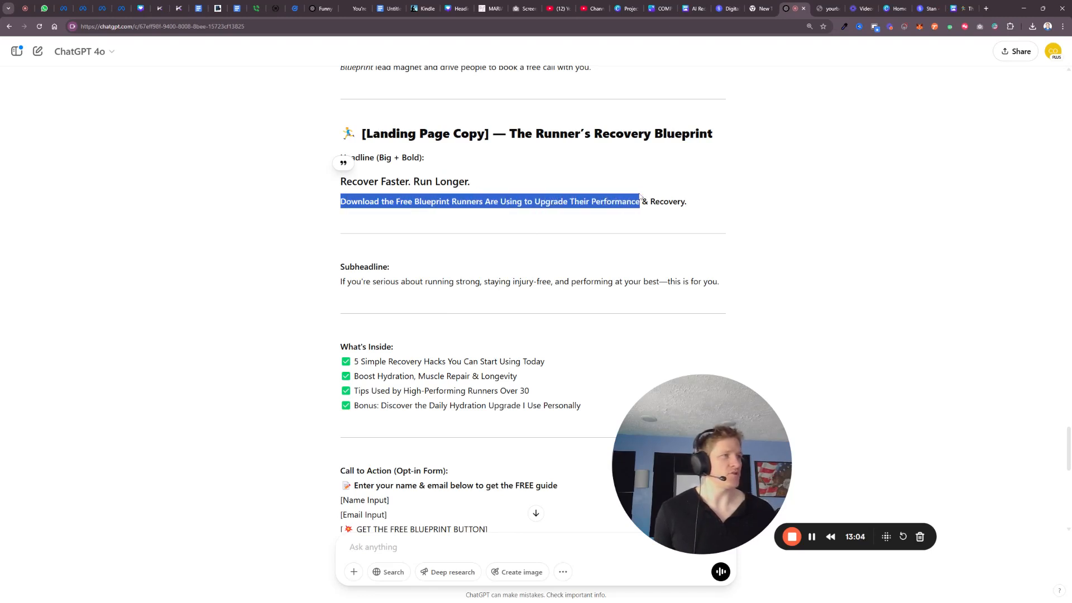
drag(672, 201, 686, 201)
scroll(686, 201, down, 2)
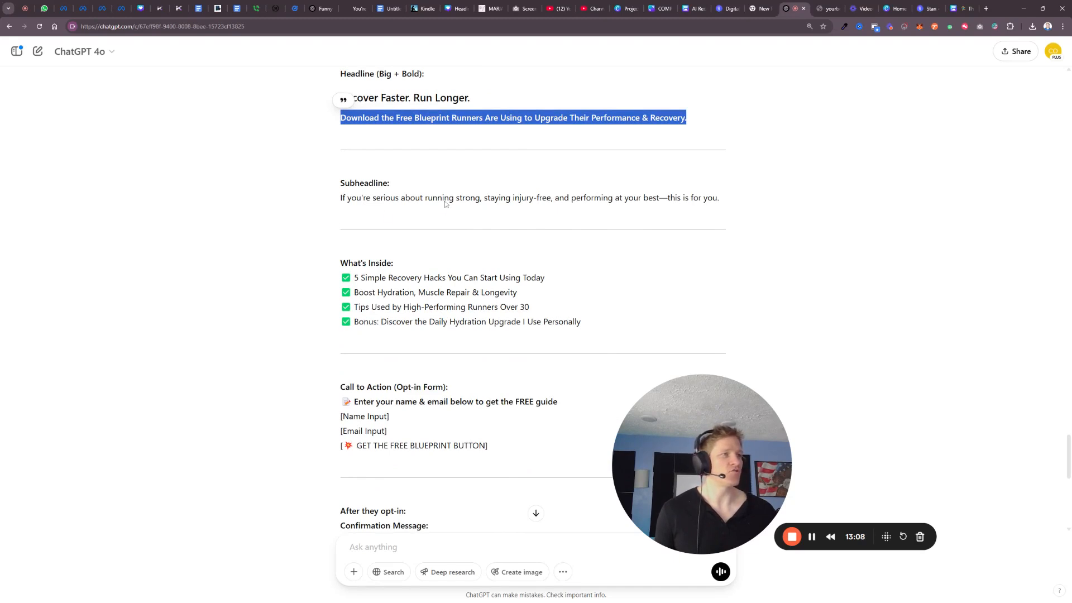
Copy "The Runner's Recovery Blueprint" from the landing page copy heading in ChatGPT.
scroll(531, 279, up, 2)
drag(510, 176, 676, 171)
key(ctrl+c)
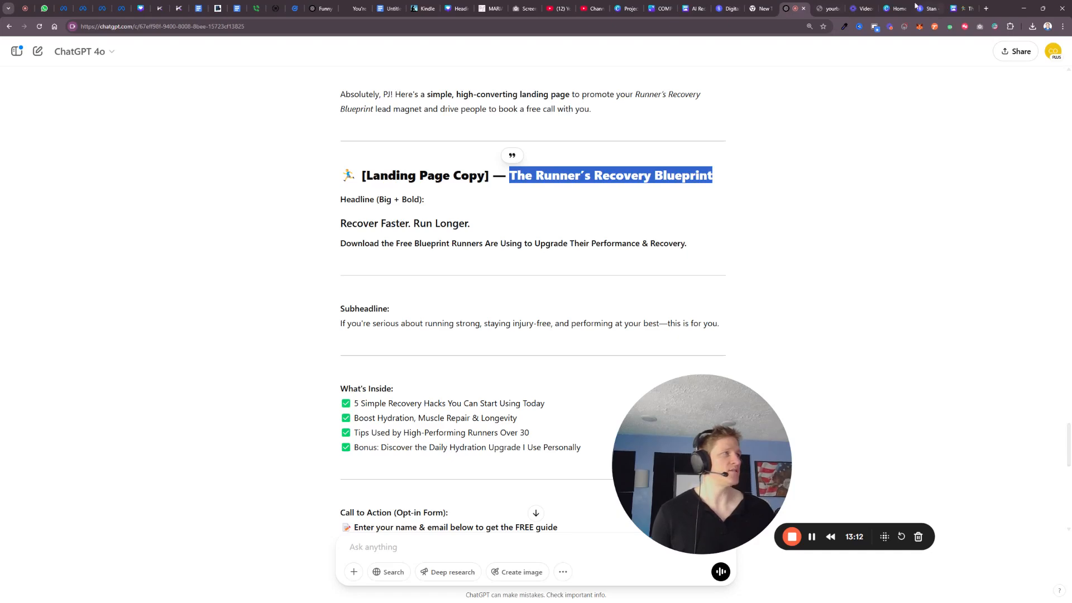
Return to Stan and replace the placeholder description body with the AI-generated text.
click(927, 9)
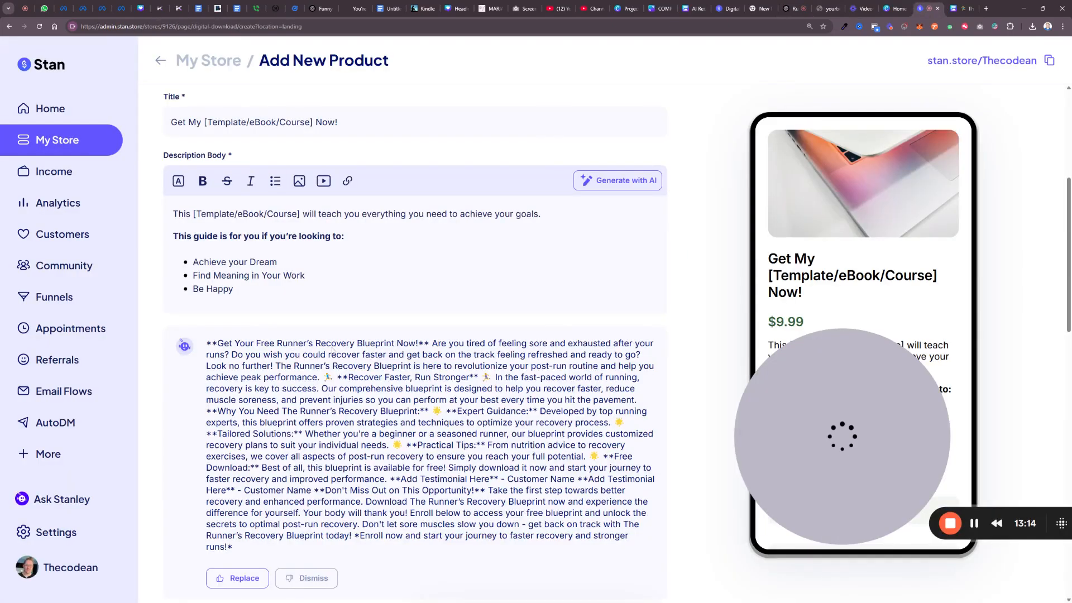
scroll(503, 361, down, 3)
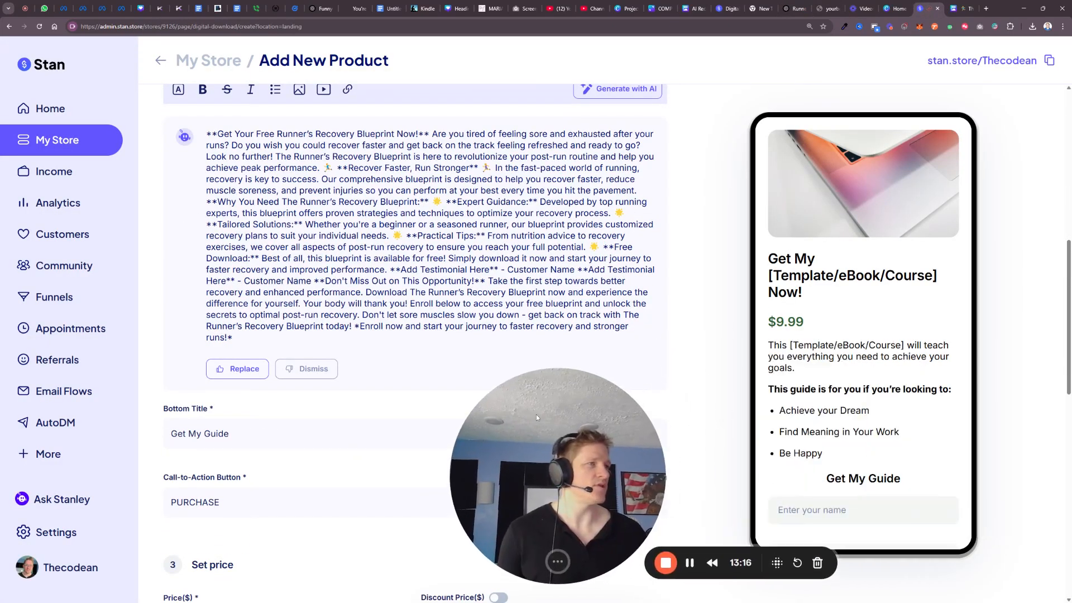
click(237, 369)
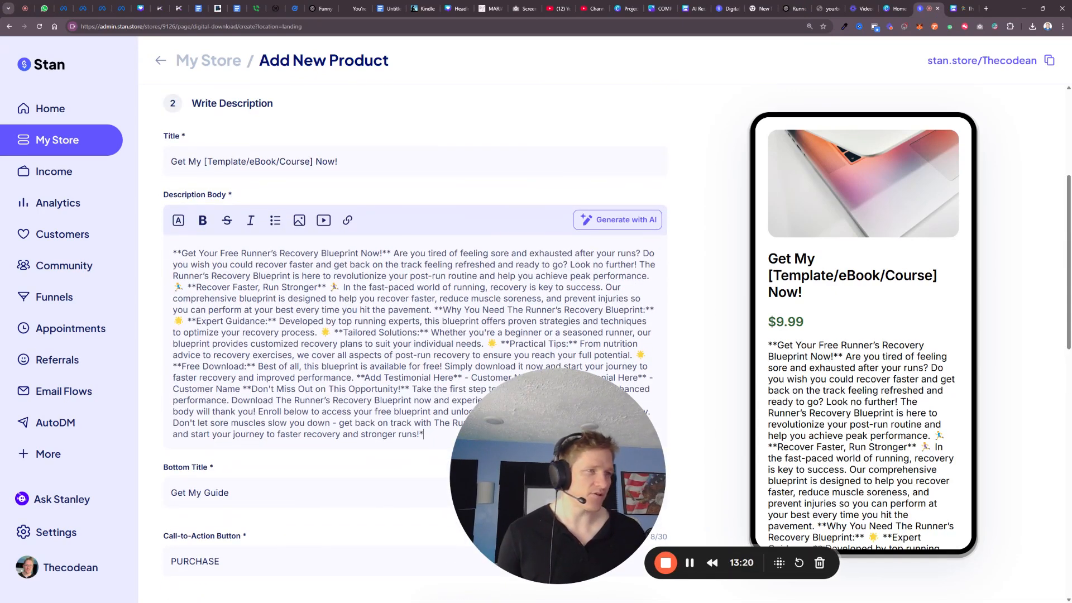
Replace the placeholder product title with "The Runner's Recovery Blueprint".
scroll(272, 163, up, 3)
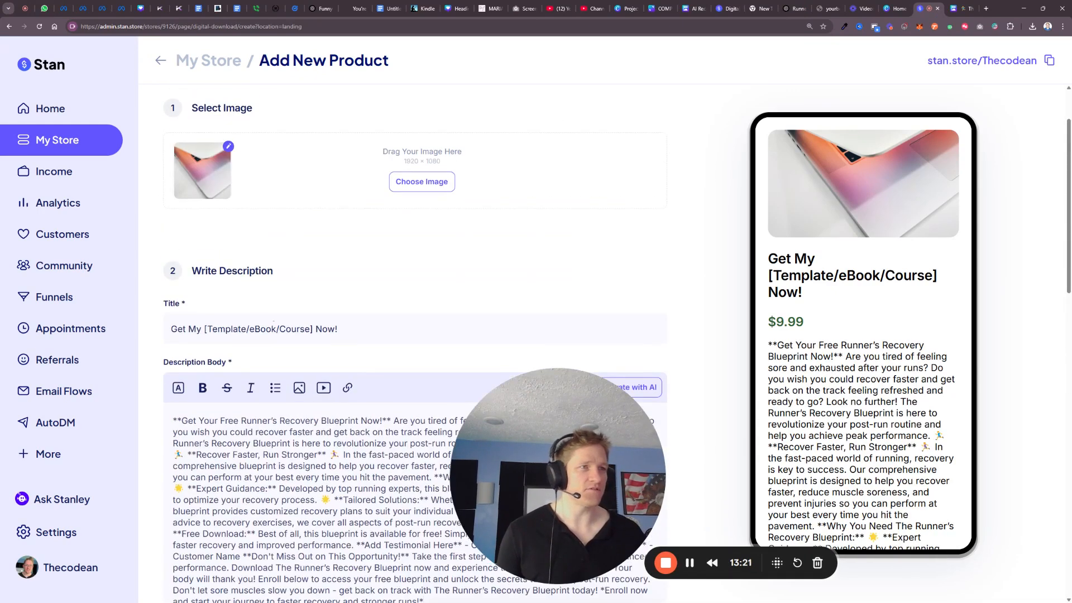
triple_click(273, 328)
key(ctrl+v)
drag(563, 407, 636, 86)
scroll(635, 89, down, 1)
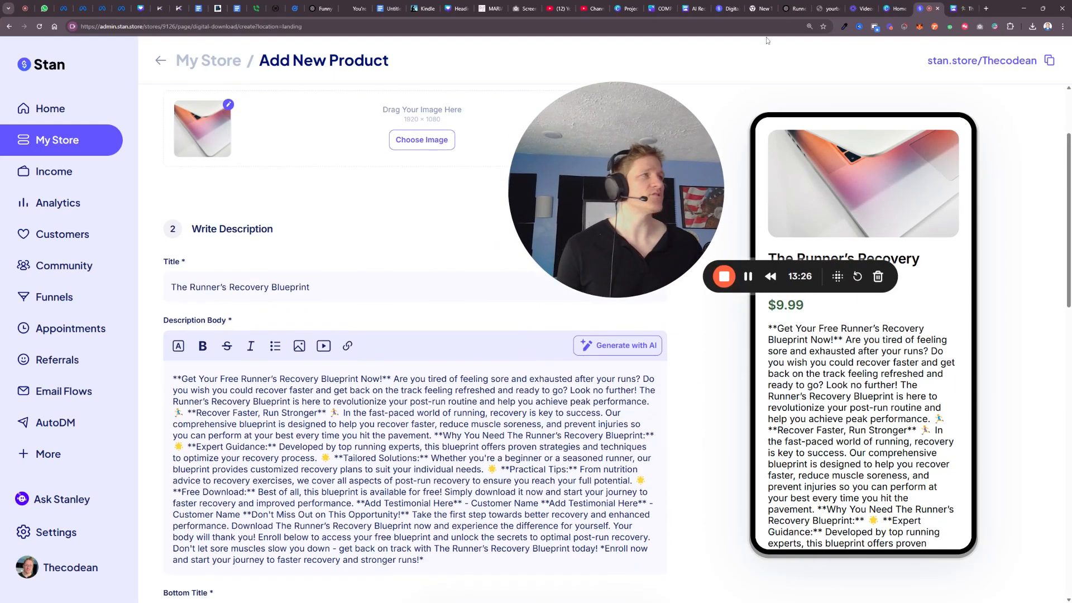
drag(619, 195, 456, 253)
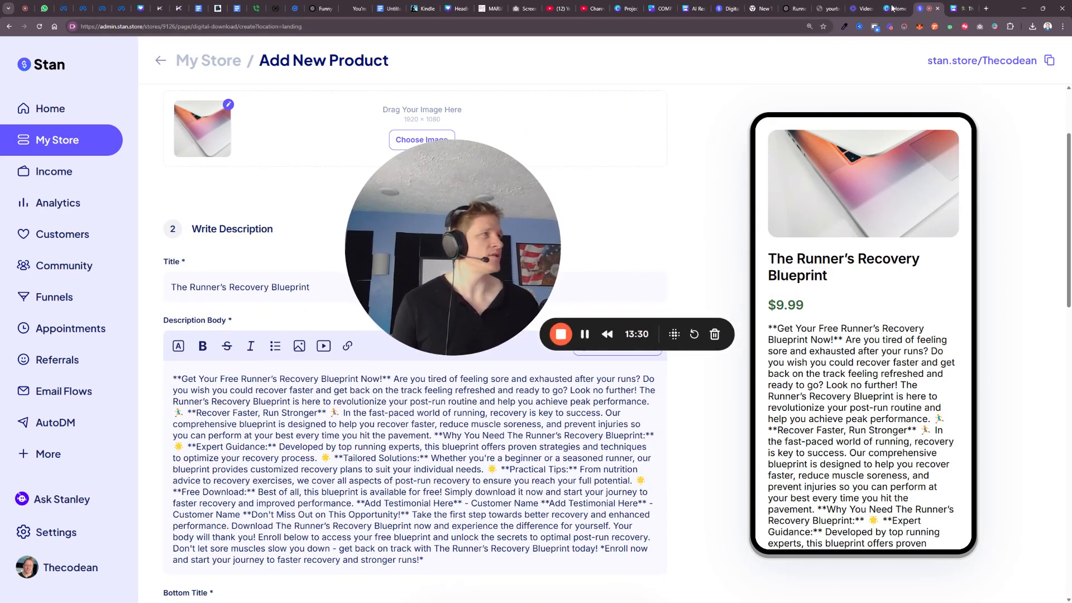
Replace the whole description body in Stan with ChatGPT's headline "Recover Faster. Run Longer".
click(794, 10)
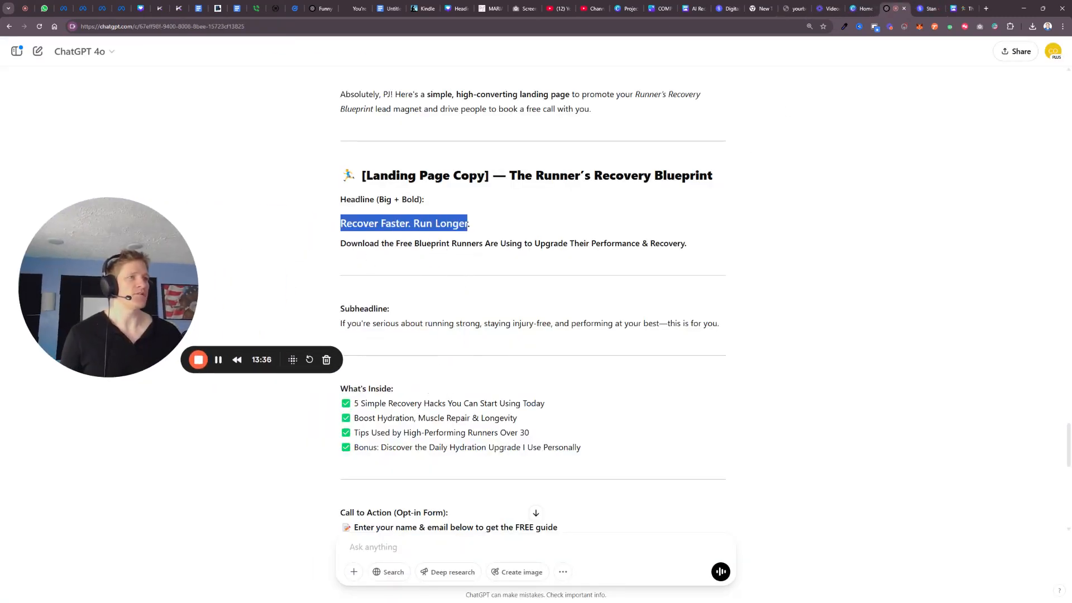
click(929, 8)
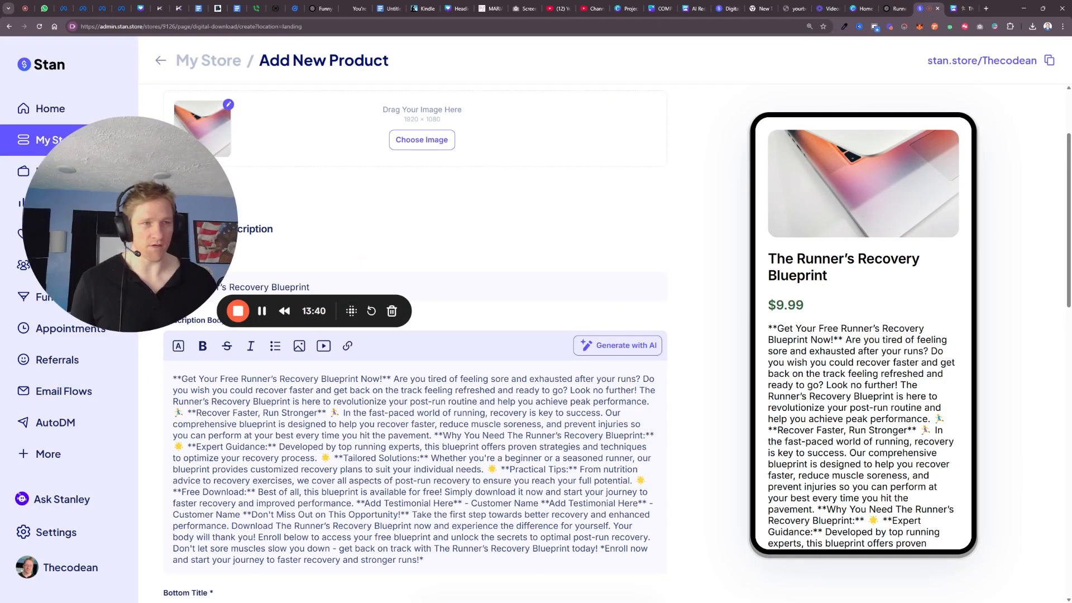
key(ctrl+a)
text(Recover Faster. Run Longer)
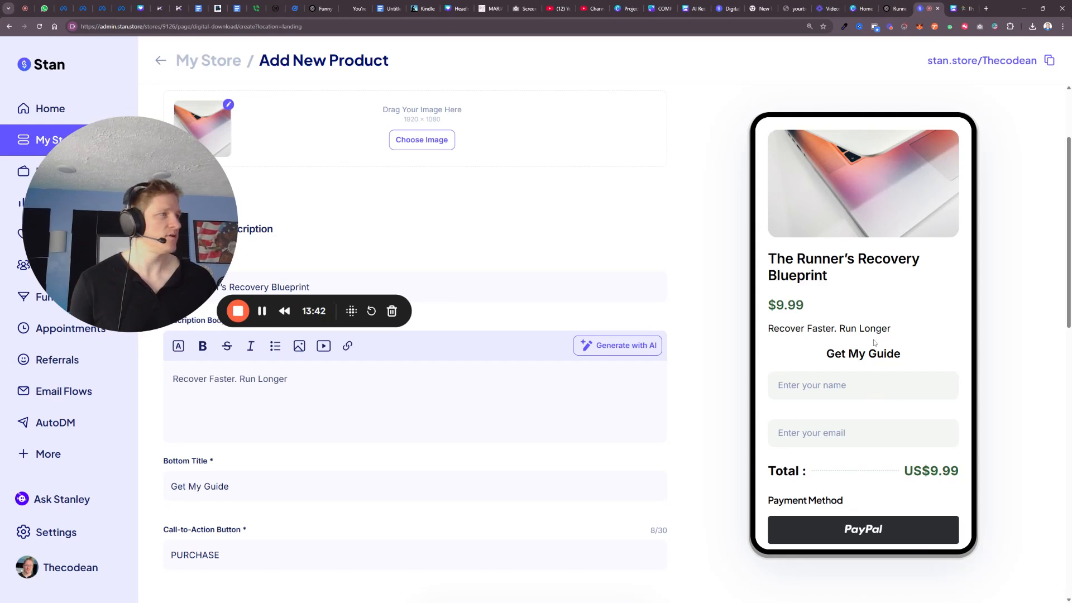
drag(162, 243, 293, 263)
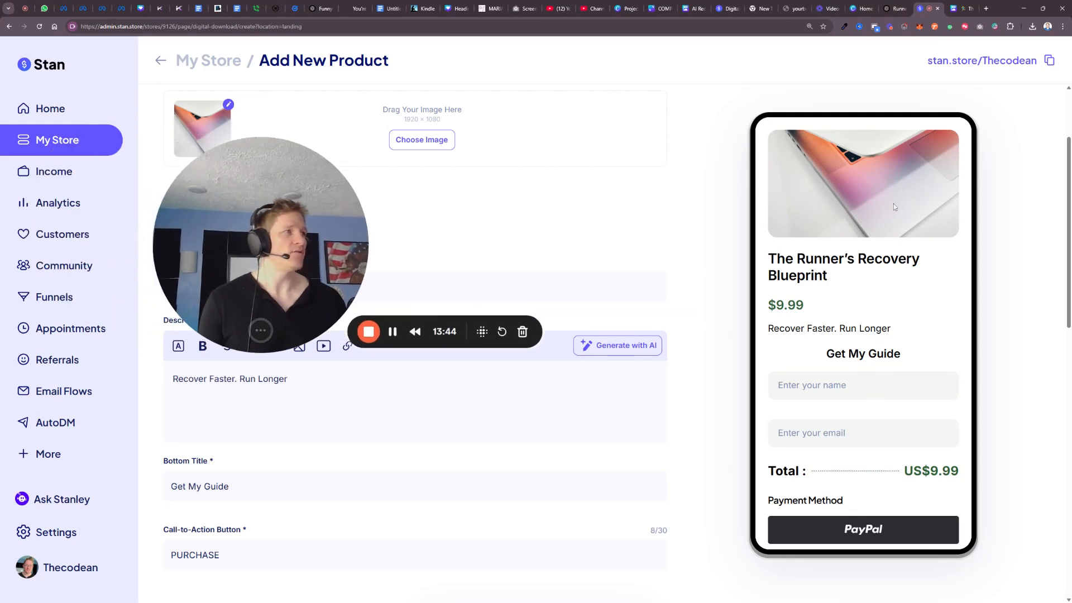
drag(249, 188, 533, 219)
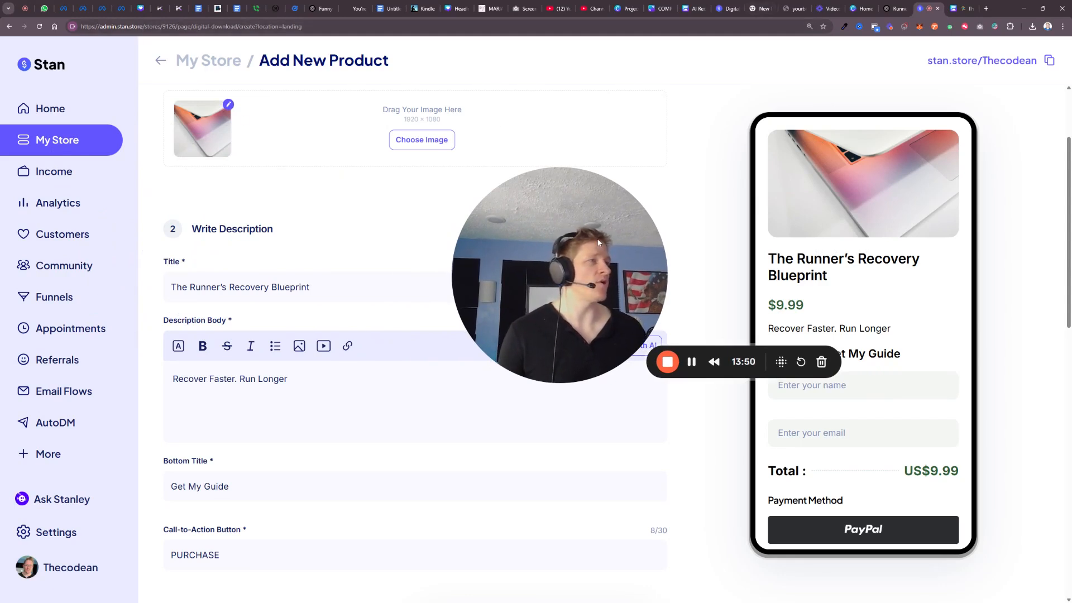
drag(585, 237, 548, 300)
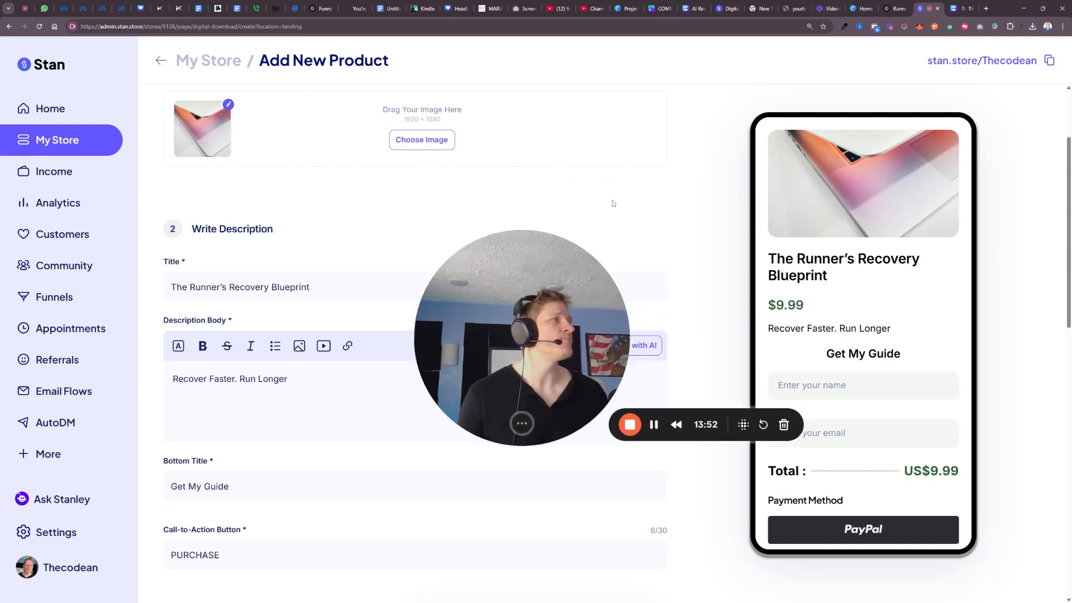
Switch to ChatGPT and request "create an image that is 16:9 that will be a mock up image of the lead magnet".
click(888, 9)
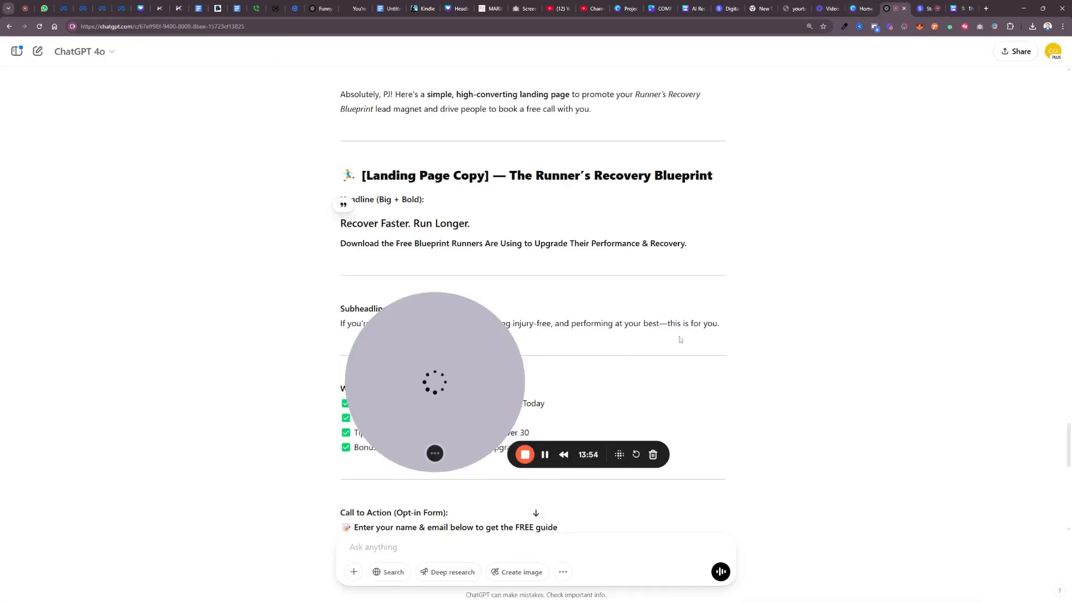
scroll(624, 344, down, 10)
drag(413, 393, 129, 286)
scroll(532, 302, down, 2)
text(create an image that is 15)
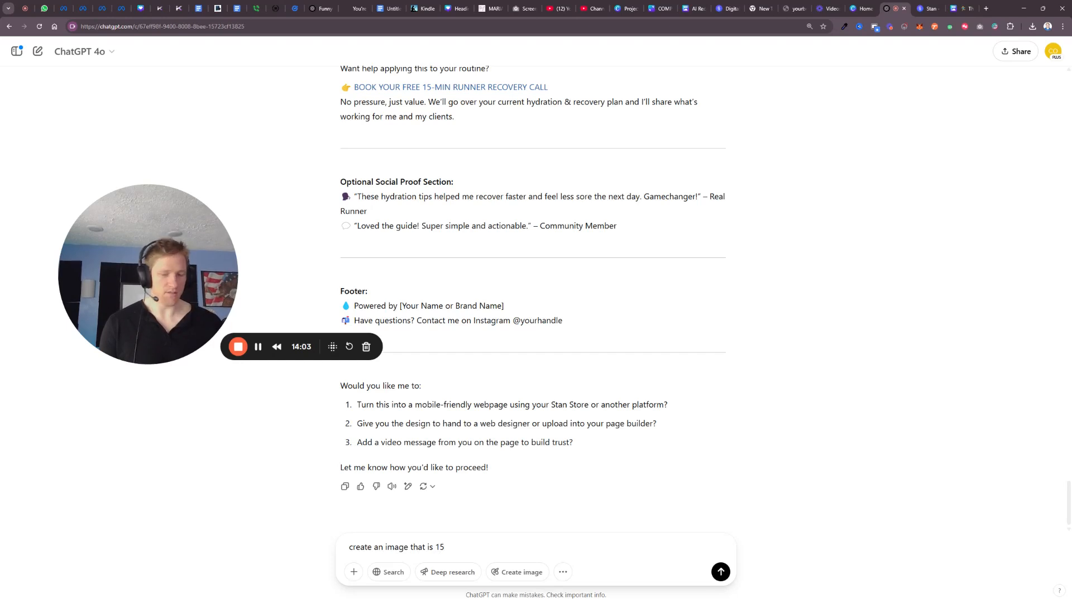
key(BackSpace)
text(6:9 that will)
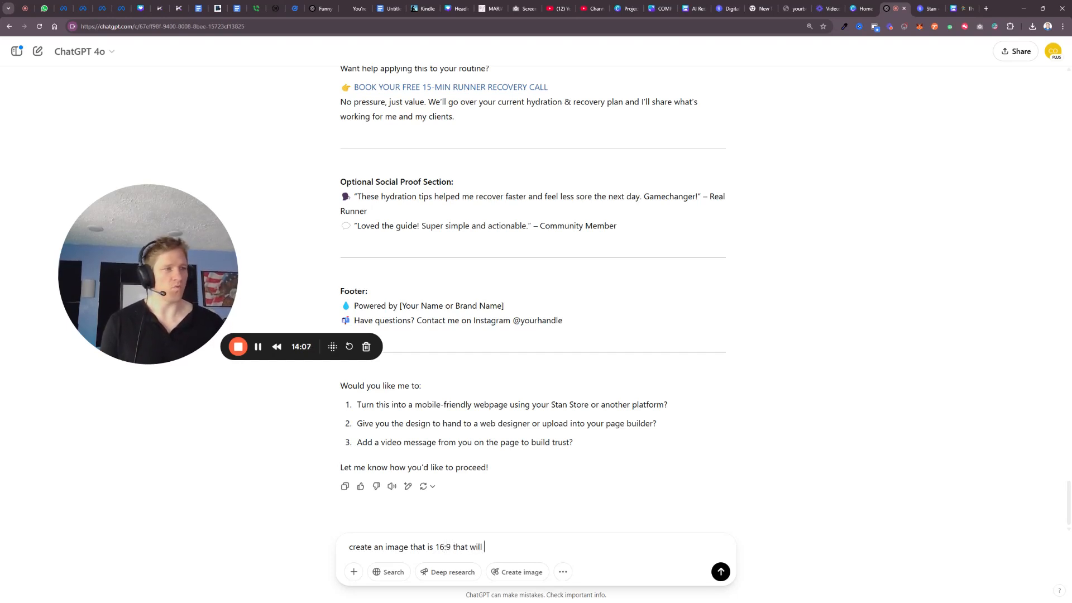
text(be )
text(a mock up image of the)
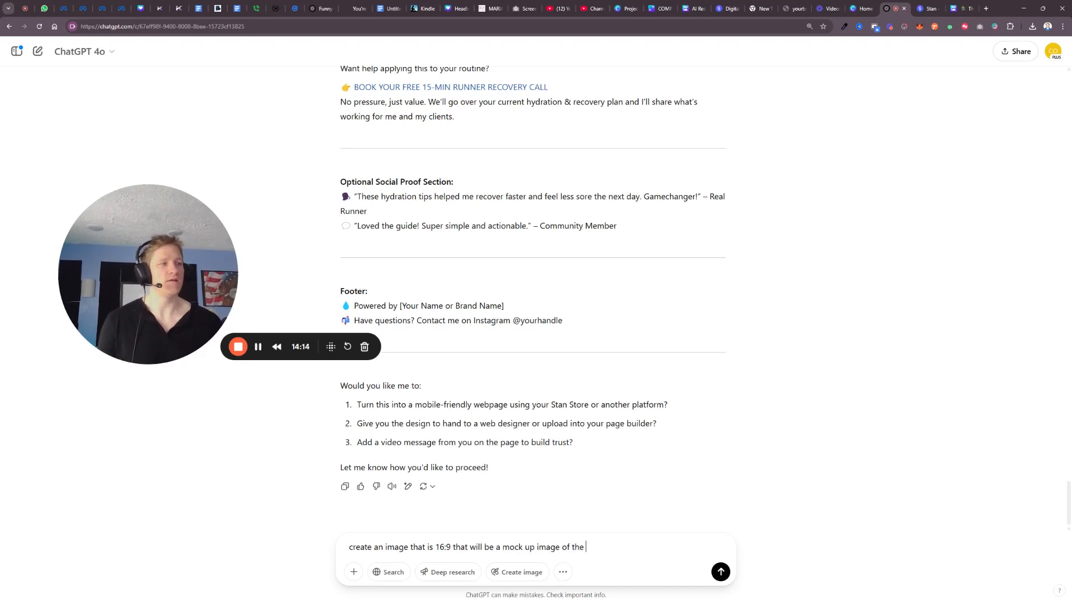
key(Return)
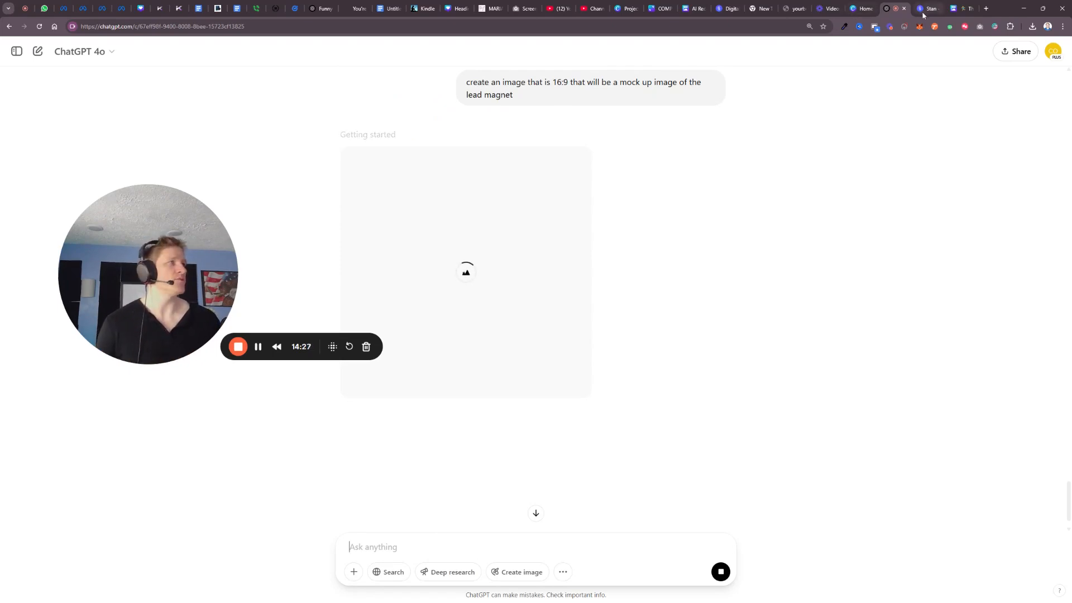
click(921, 11)
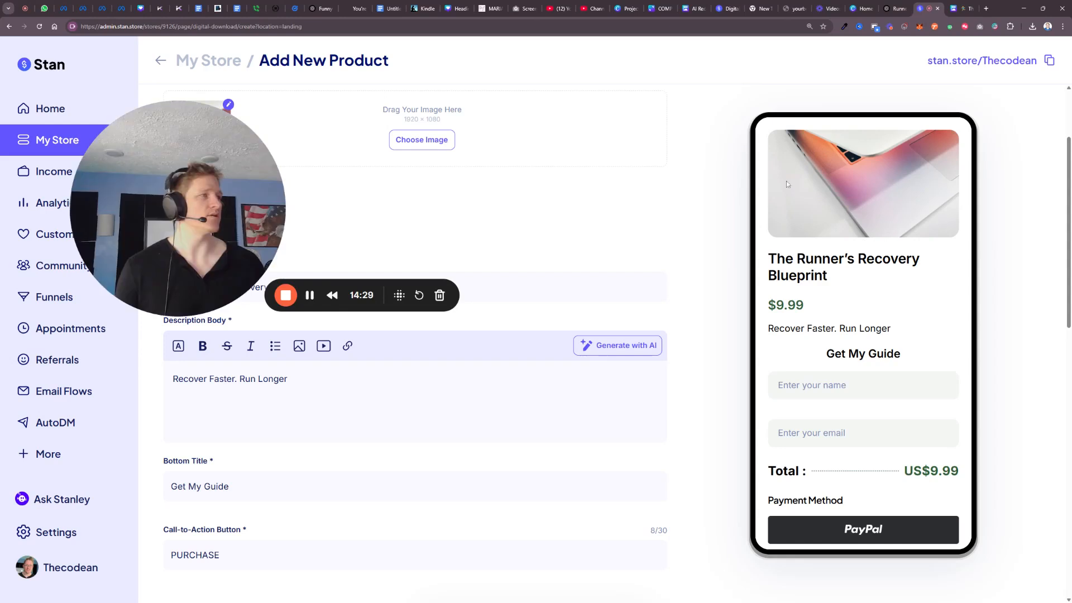
drag(162, 221, 106, 186)
click(894, 11)
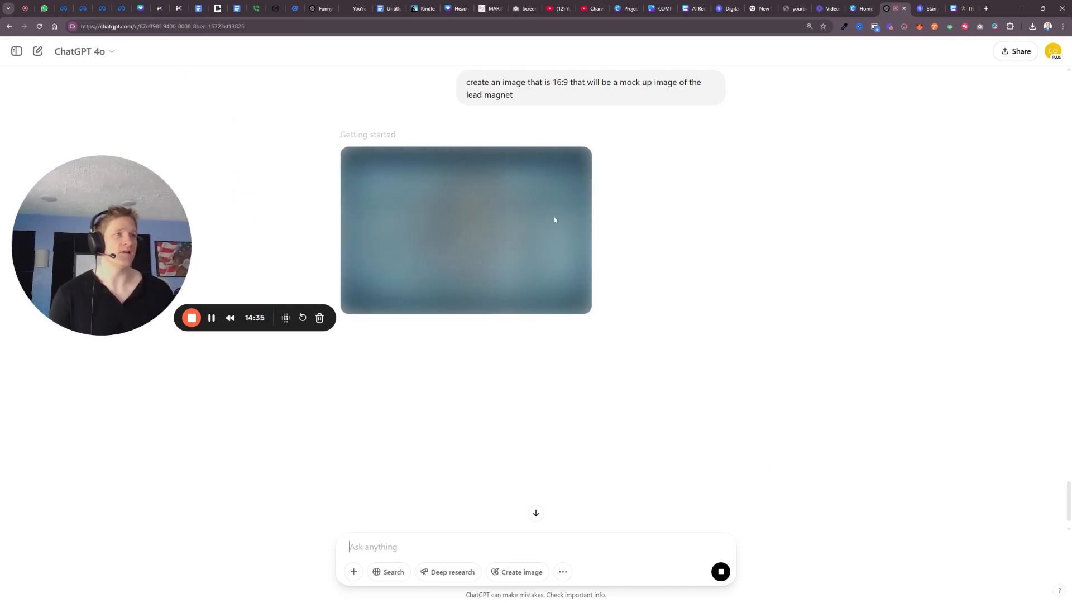
Copy the subheadline "If you're serious about running strong, staying injury-free, and performing at your best—this is for you." from ChatGPT's landing page copy.
scroll(466, 265, up, 10)
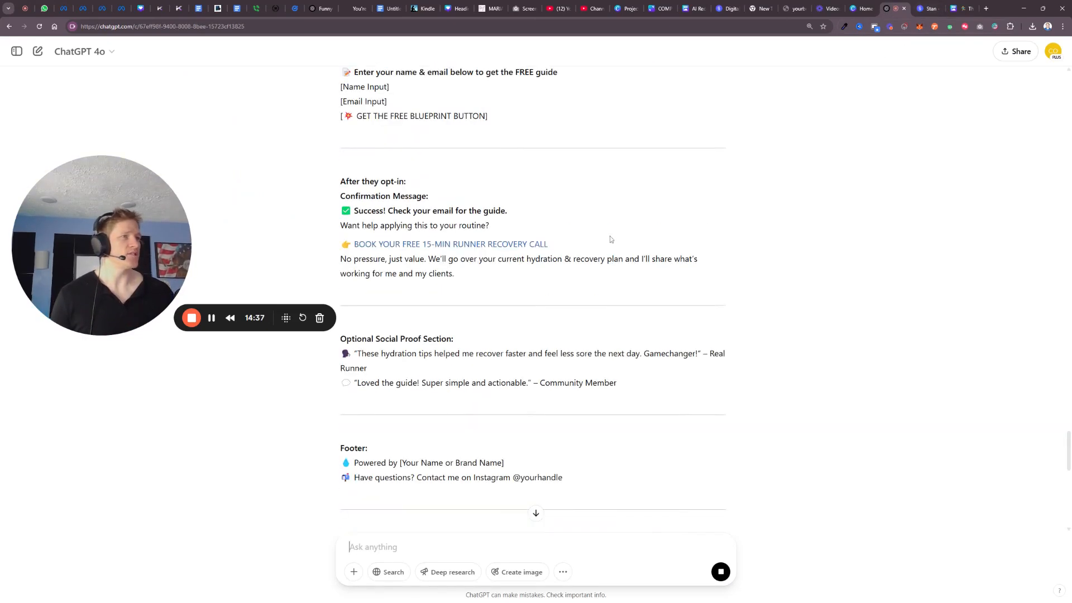
scroll(469, 270, down, 8)
scroll(491, 290, up, 12)
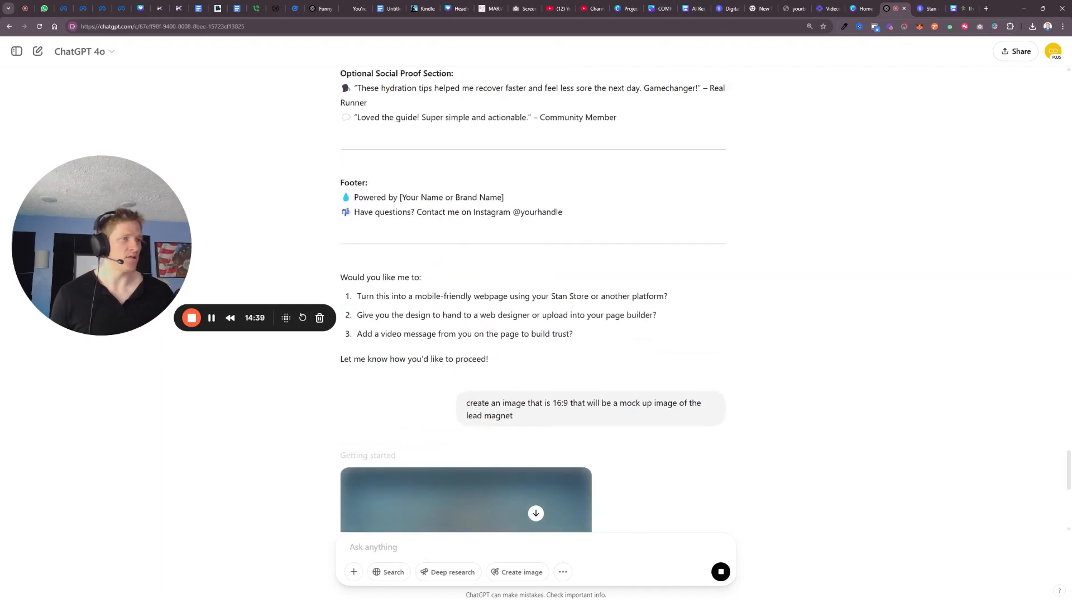
scroll(585, 317, up, 5)
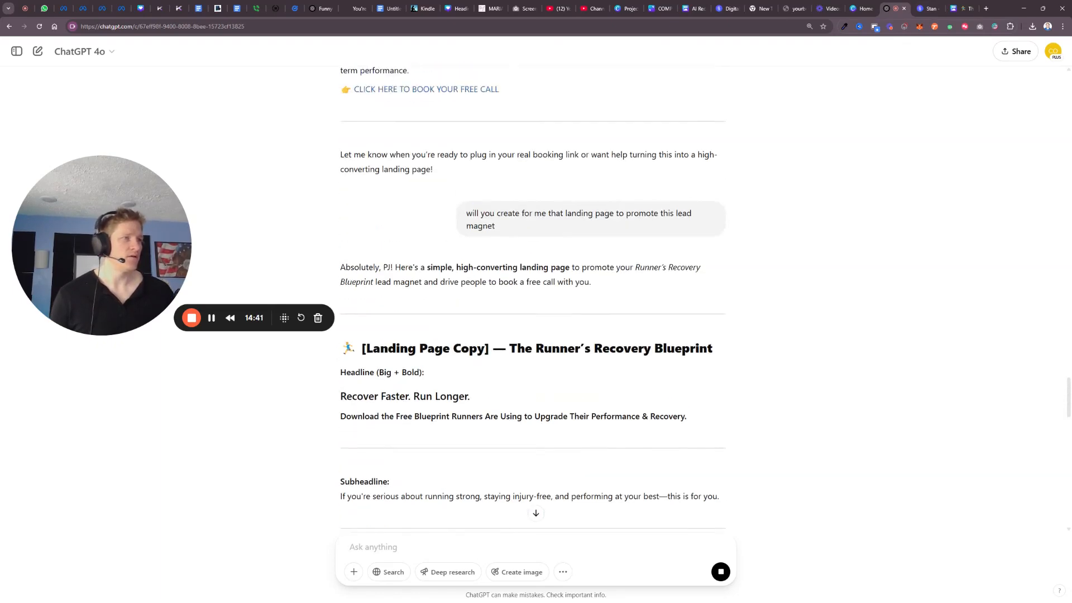
scroll(533, 296, down, 4)
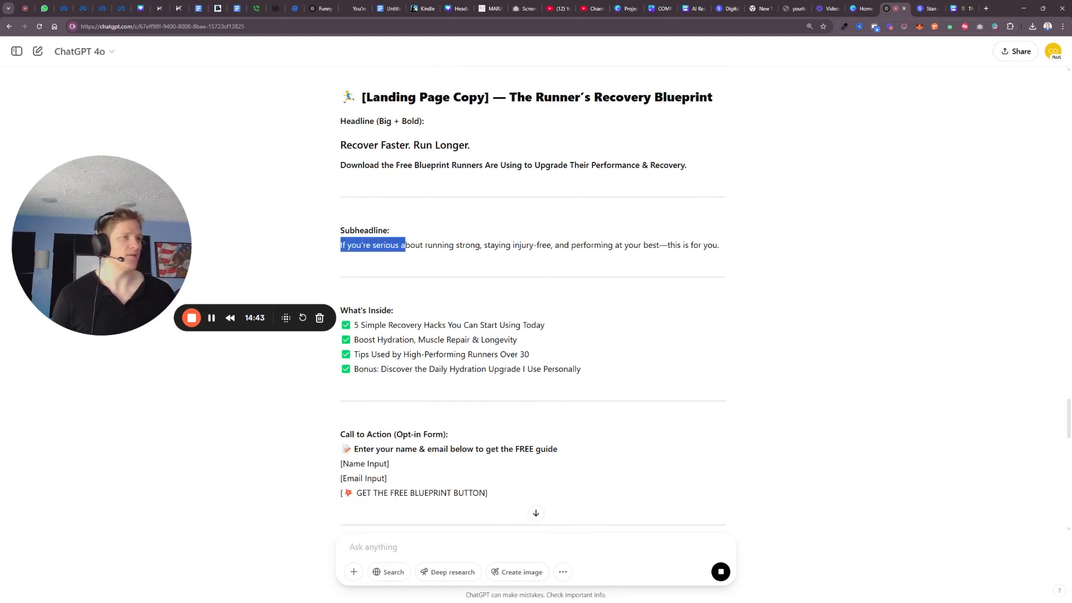
drag(720, 236, 736, 249)
Return to Stan and add the copied subheadline as a new paragraph below "Recover Faster. Run Longer" in the description body.
click(926, 10)
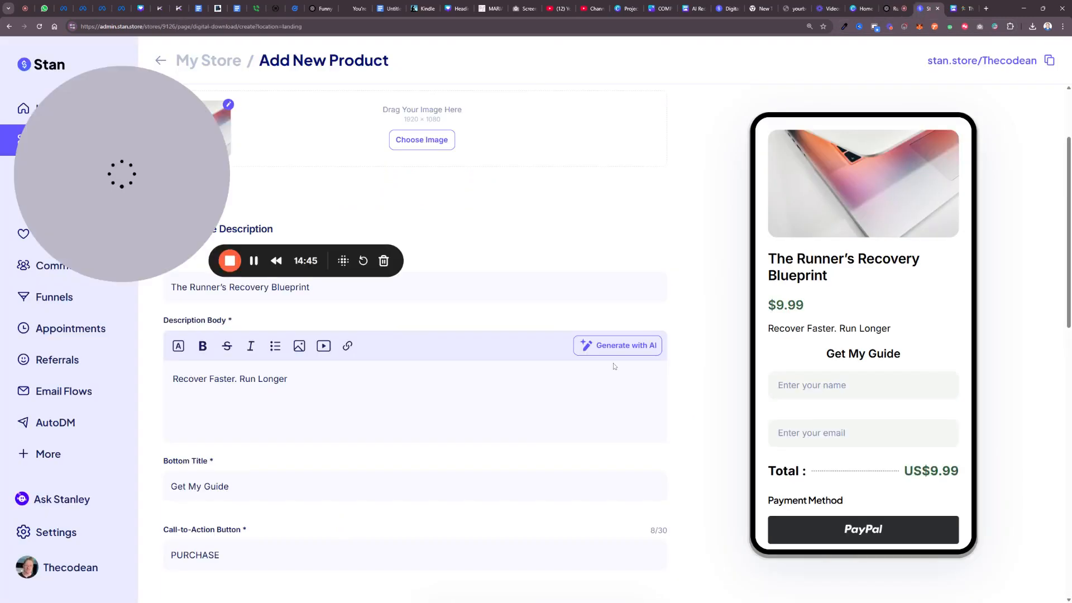
click(341, 396)
key(Return)
key(Return)
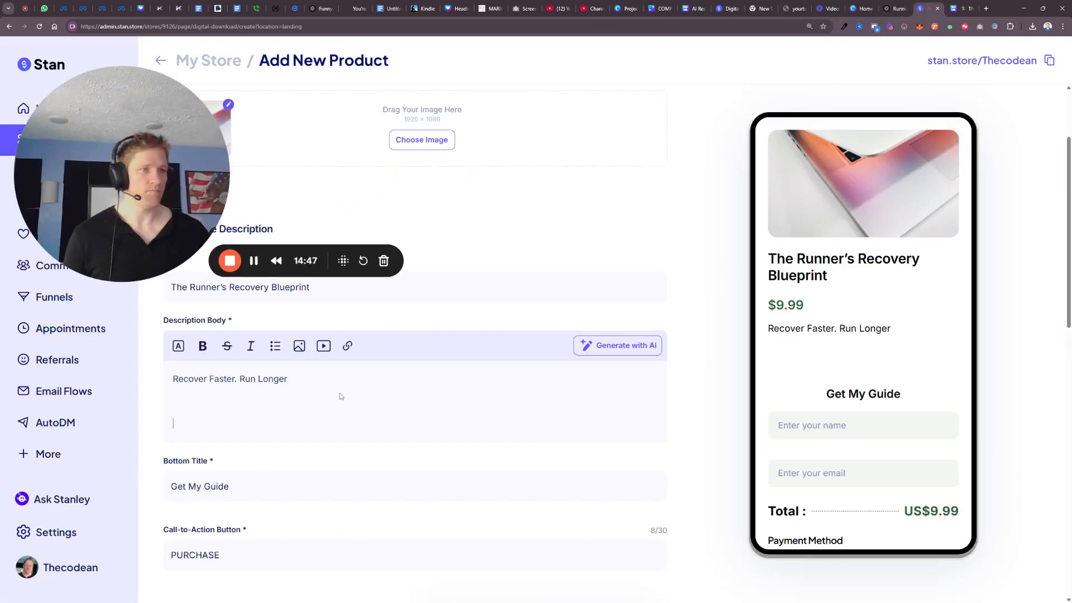
key(BackSpace)
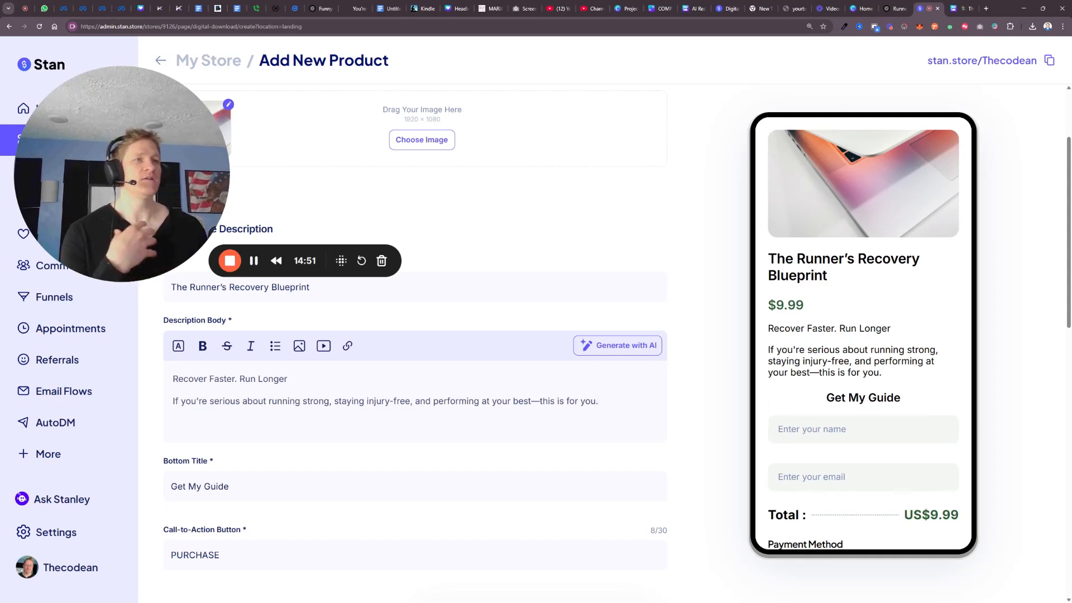
Copy the "What's Inside:" heading and its four checkmarked bullet points from ChatGPT's landing page copy.
key(ctrl+Page_Up)
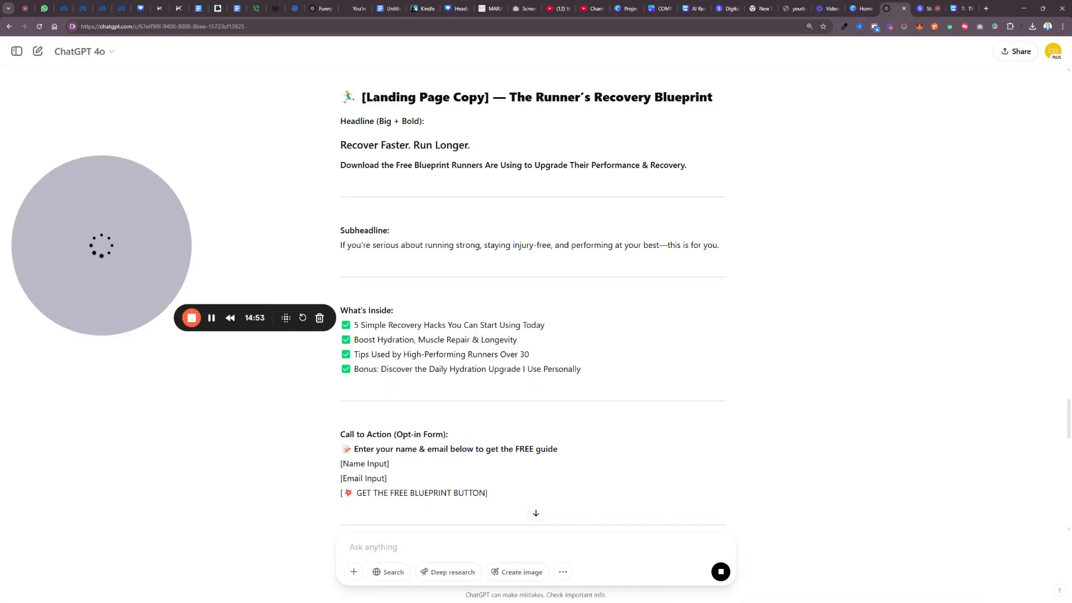
scroll(533, 296, down, 2)
drag(338, 232, 597, 295)
key(ctrl+c)
Return to Stan and paste the "What's Inside:" list below the subheadline in the description body.
click(931, 9)
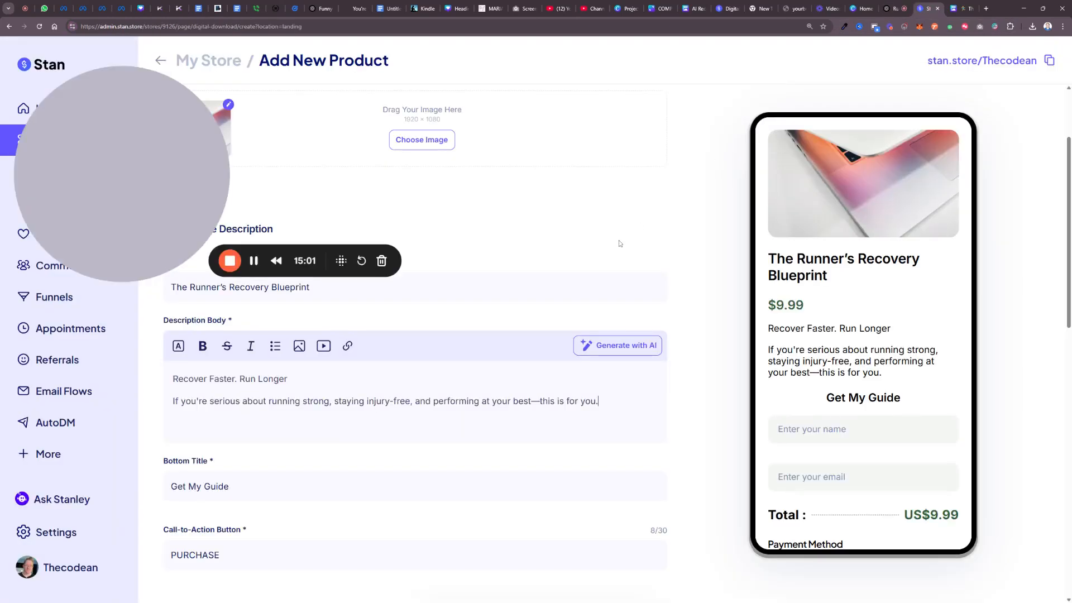
click(256, 412)
key(ctrl+v)
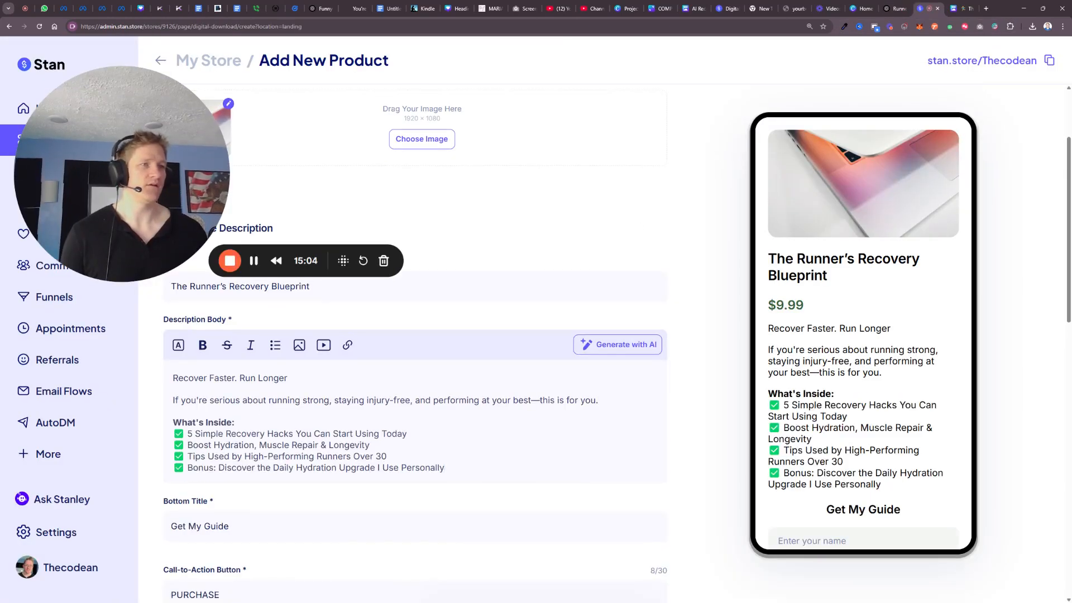
scroll(830, 384, down, 1)
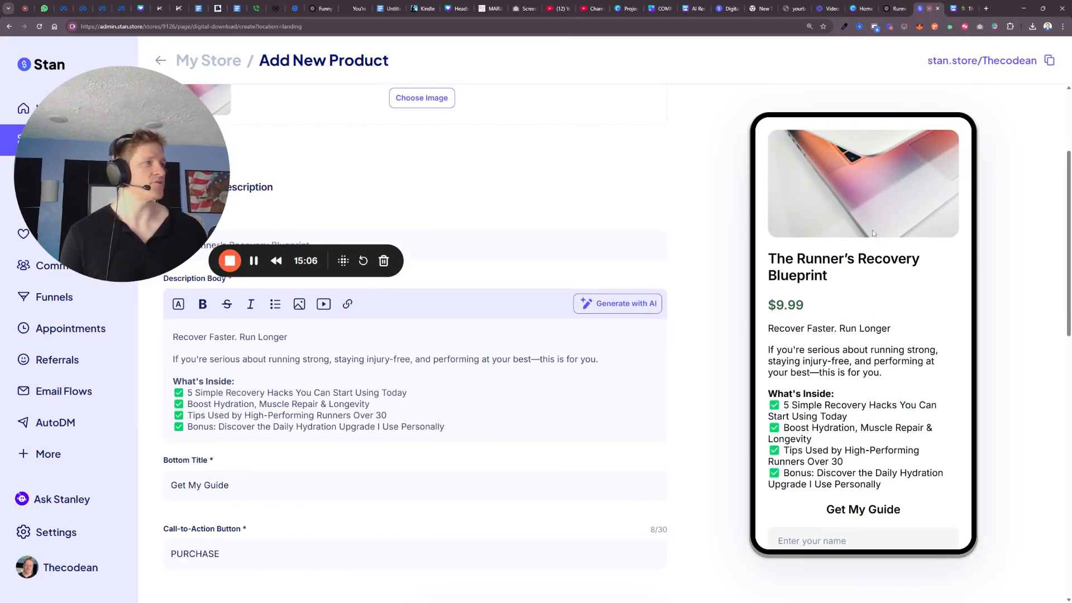
scroll(861, 214, up, 2)
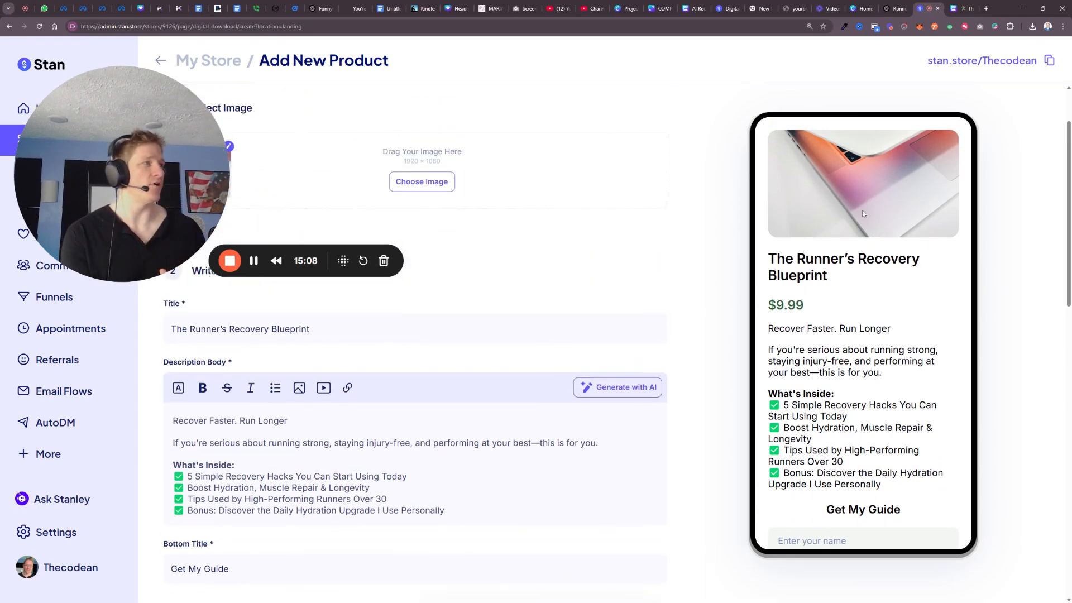
Review the call to action, opt-in confirmation, social proof and footer sections of the landing page copy in ChatGPT.
click(896, 9)
scroll(496, 323, down, 3)
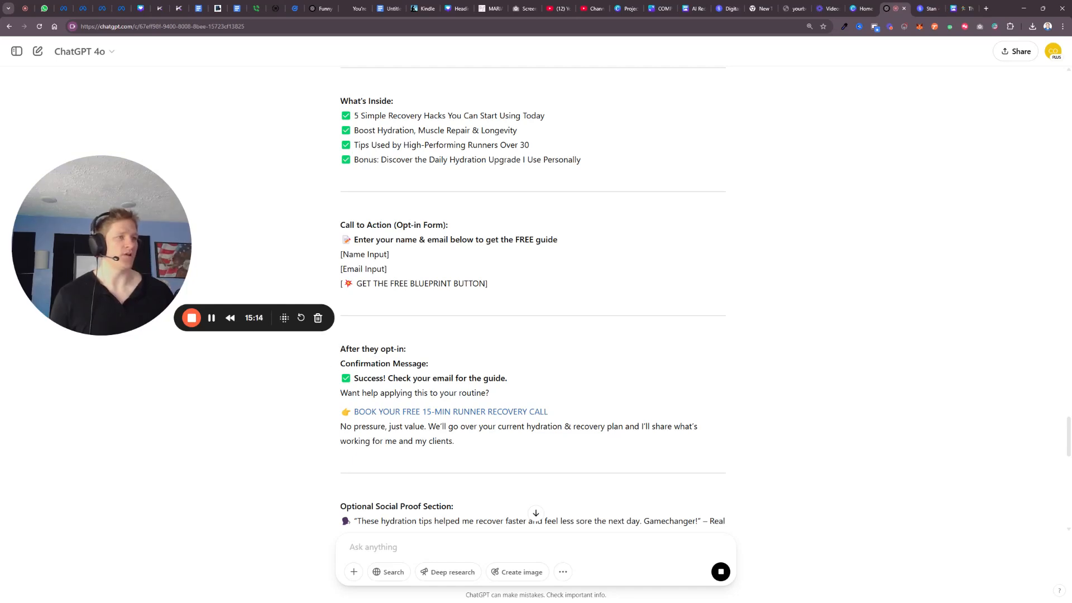
scroll(452, 458, down, 3)
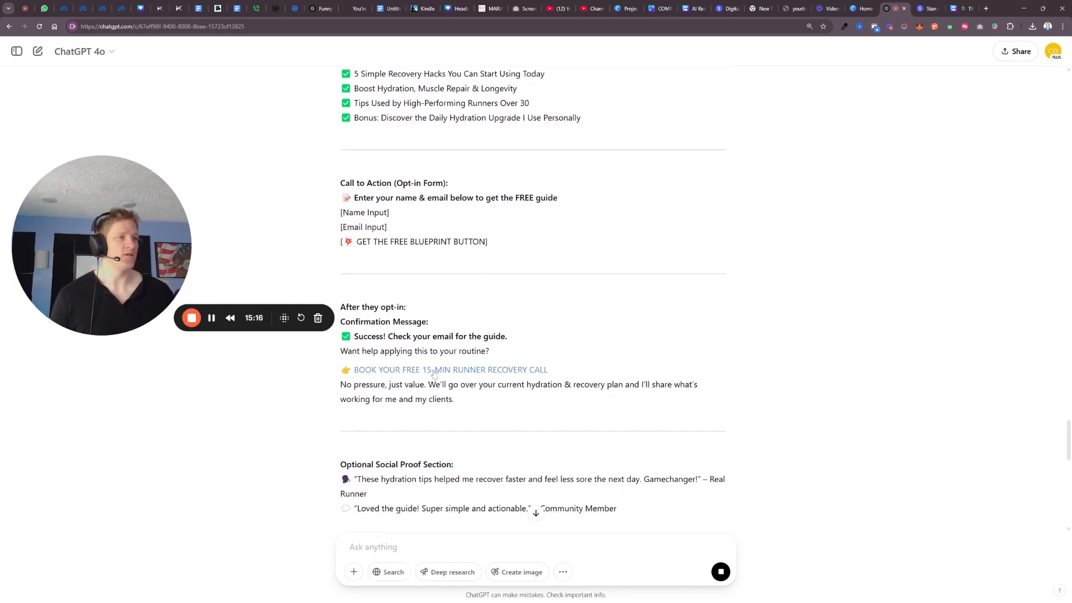
scroll(659, 422, down, 6)
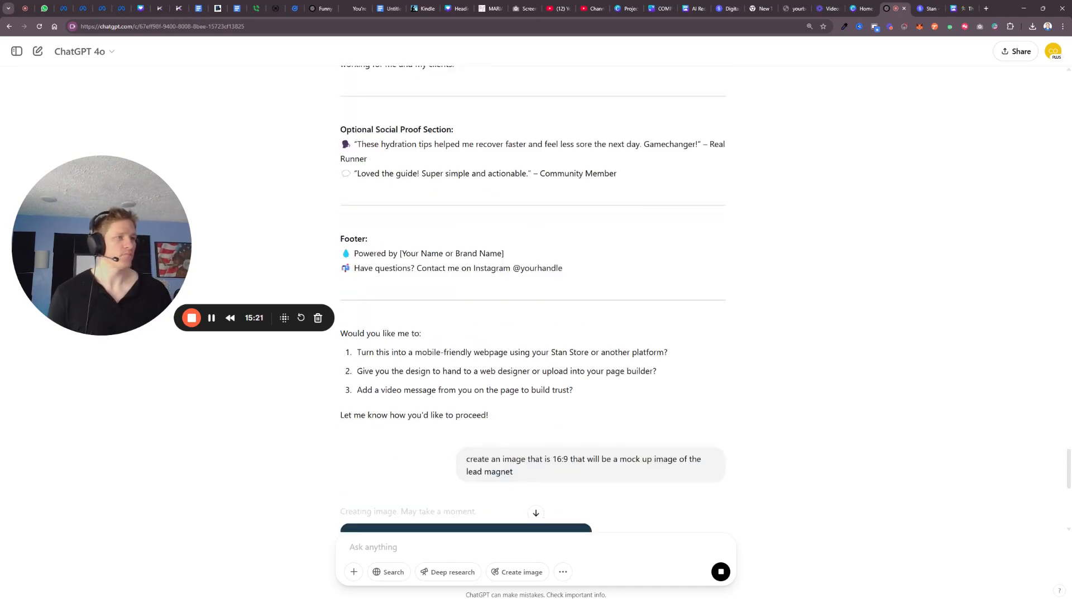
scroll(364, 262, down, 1)
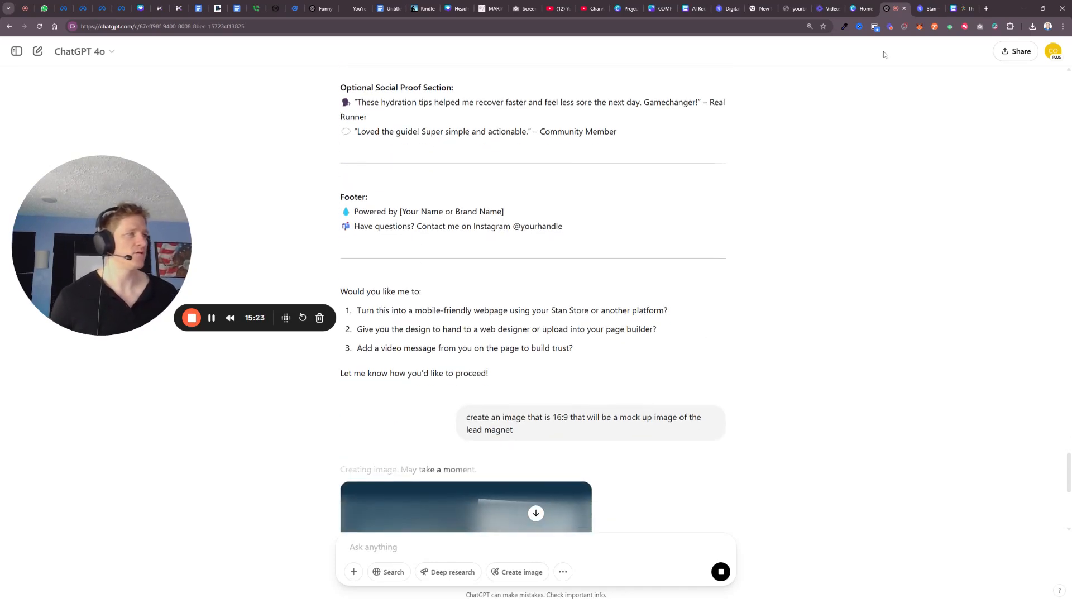
Return to Stan and examine the "What's Inside:" bullets in the product preview, especially the bonus about the daily hydration upgrade.
click(928, 8)
scroll(863, 335, down, 1)
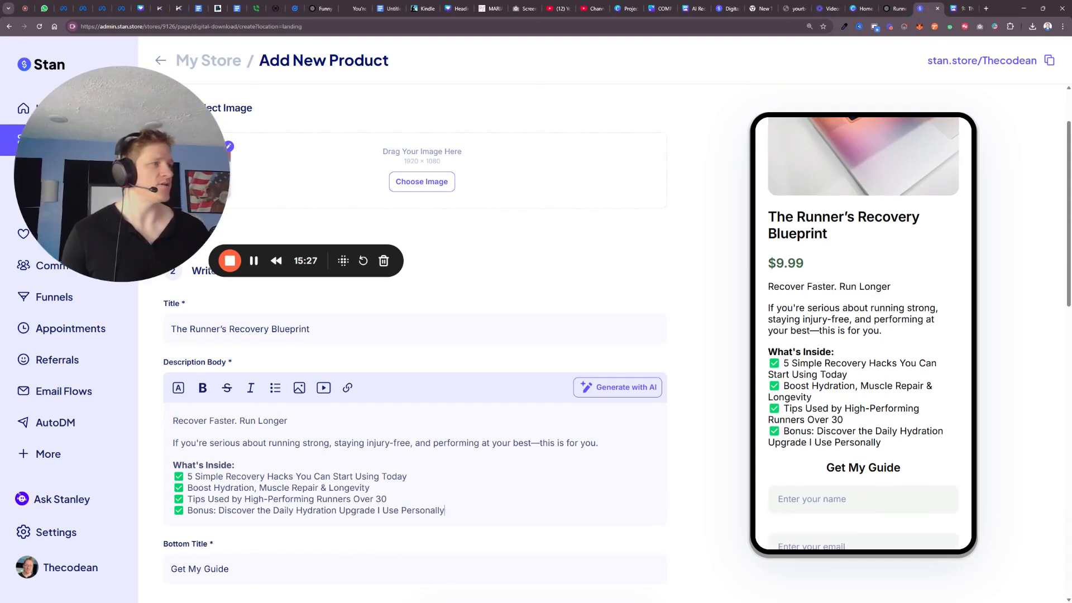
drag(783, 385, 880, 424)
click(784, 431)
drag(784, 431, 825, 422)
click(825, 422)
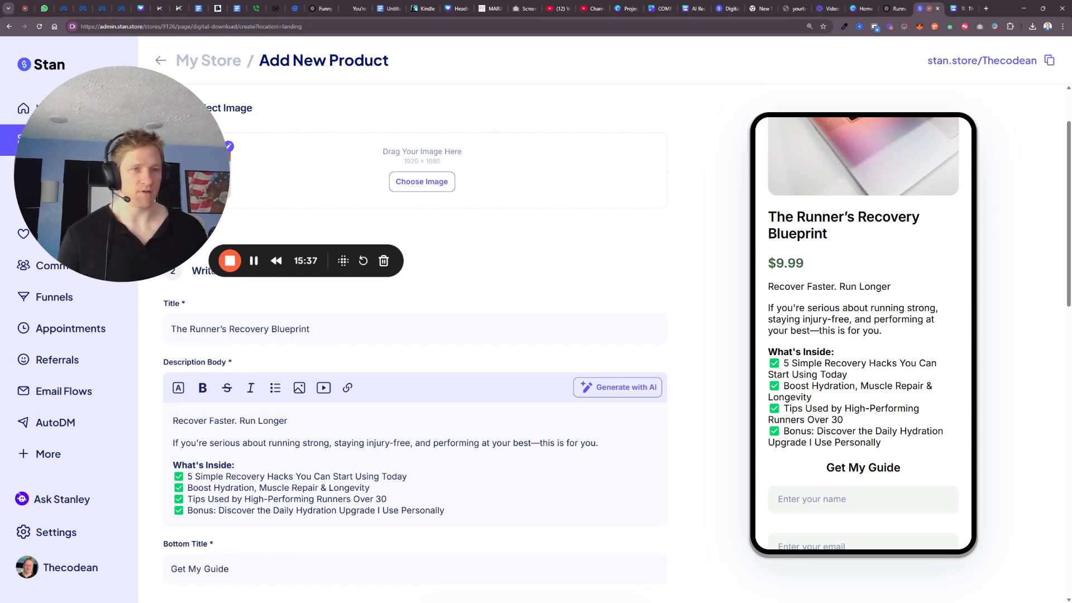
drag(845, 419, 880, 441)
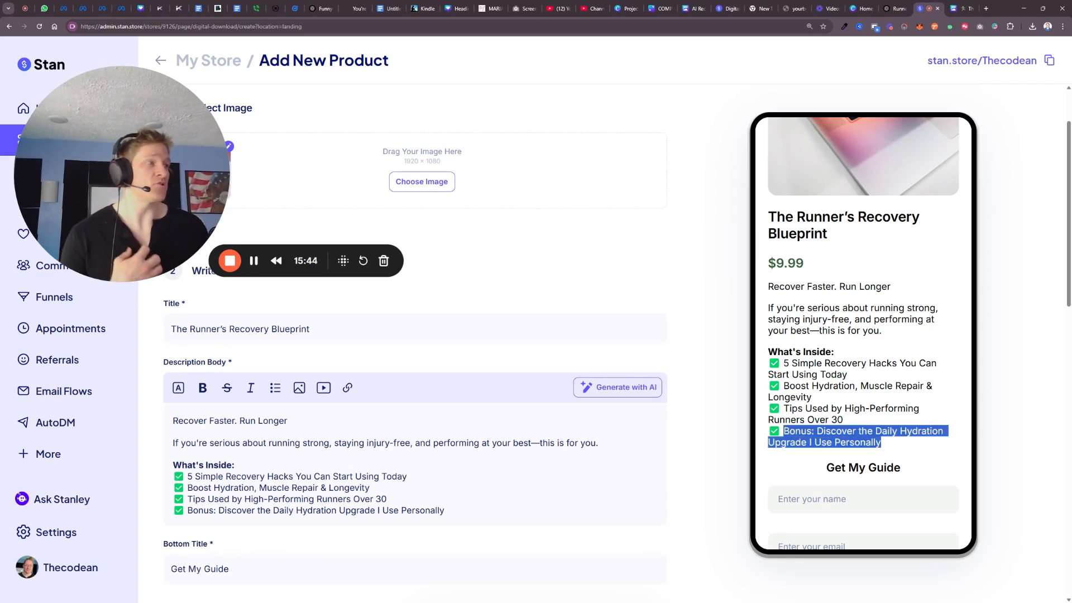
mouse_move(817, 430)
mouse_down()
mouse_move(943, 432)
mouse_move(897, 452)
mouse_move(817, 430)
mouse_up()
click(896, 452)
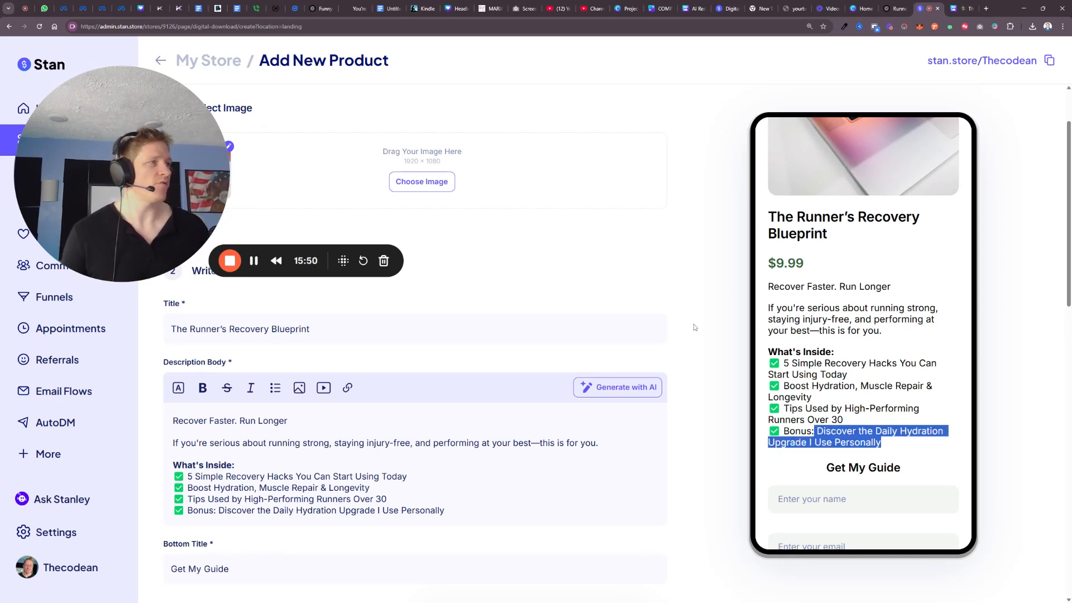
Switch to ChatGPT and request for the mockup "put a image of a man running and blur out the words on the blueprint".
click(893, 8)
scroll(545, 357, down, 5)
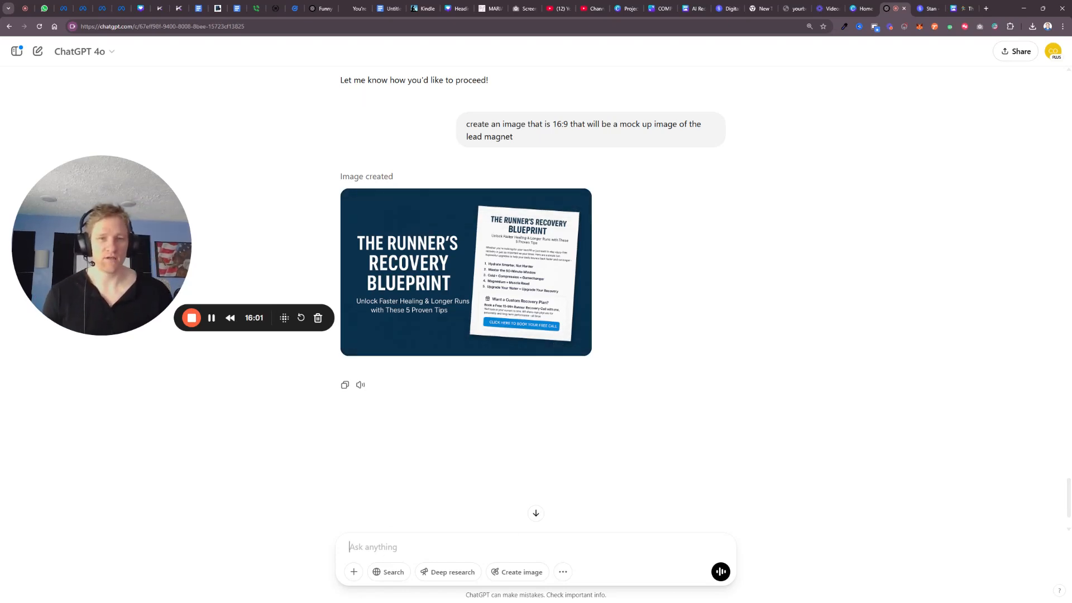
text(put a image )
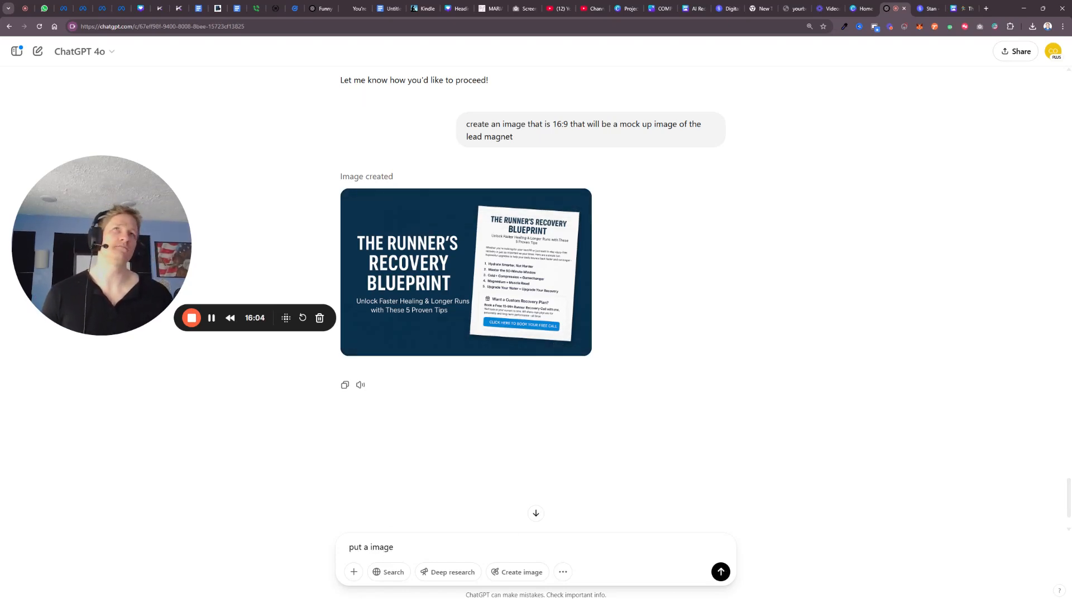
text(of a man running and blur out the words on the b)
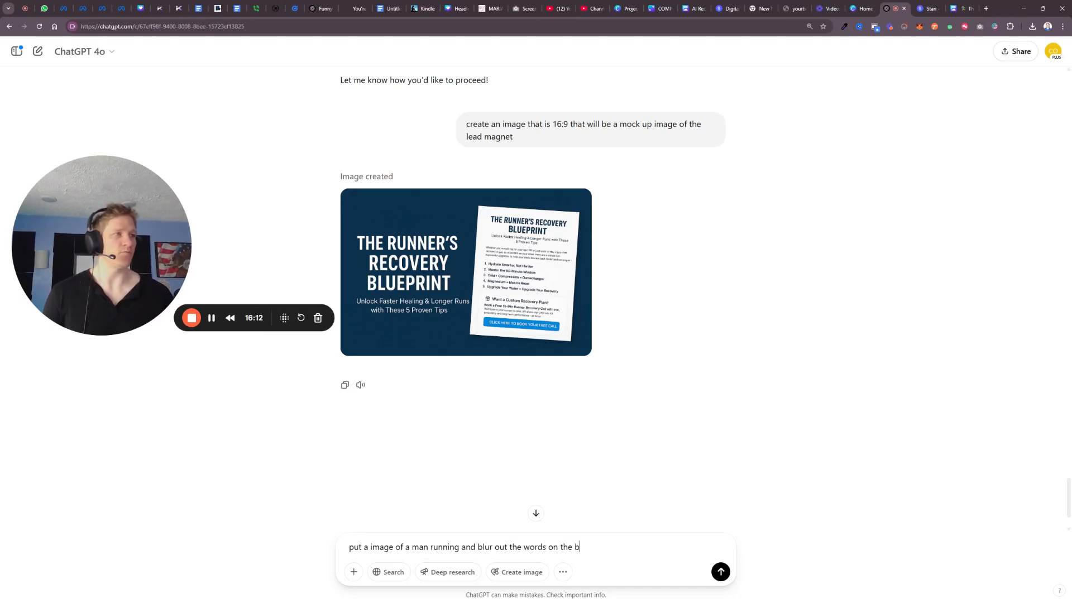
text(lueprint)
key(Return)
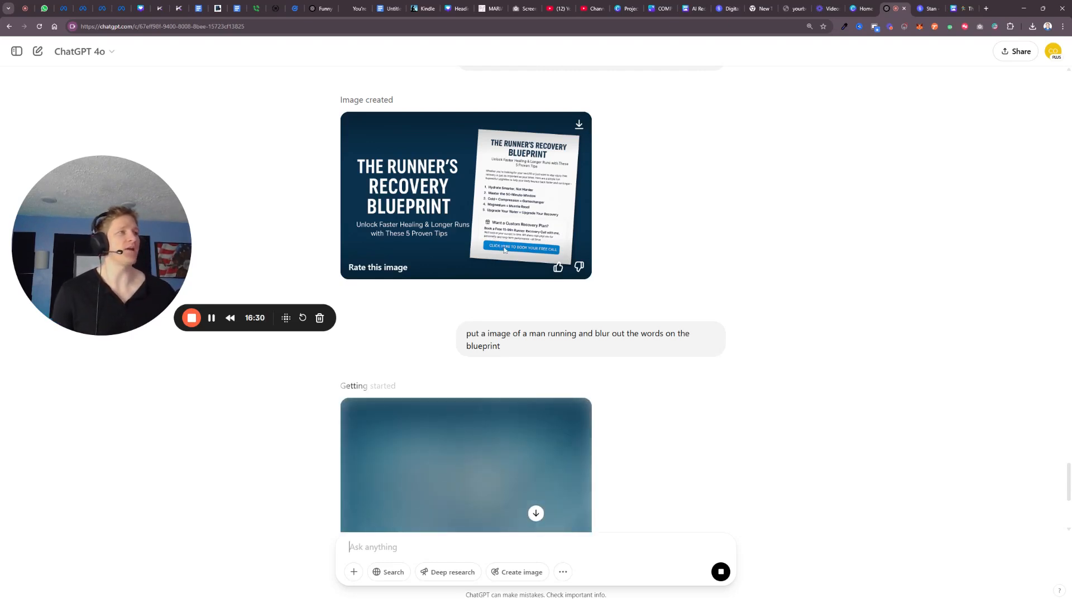
click(536, 513)
scroll(555, 338, up, 7)
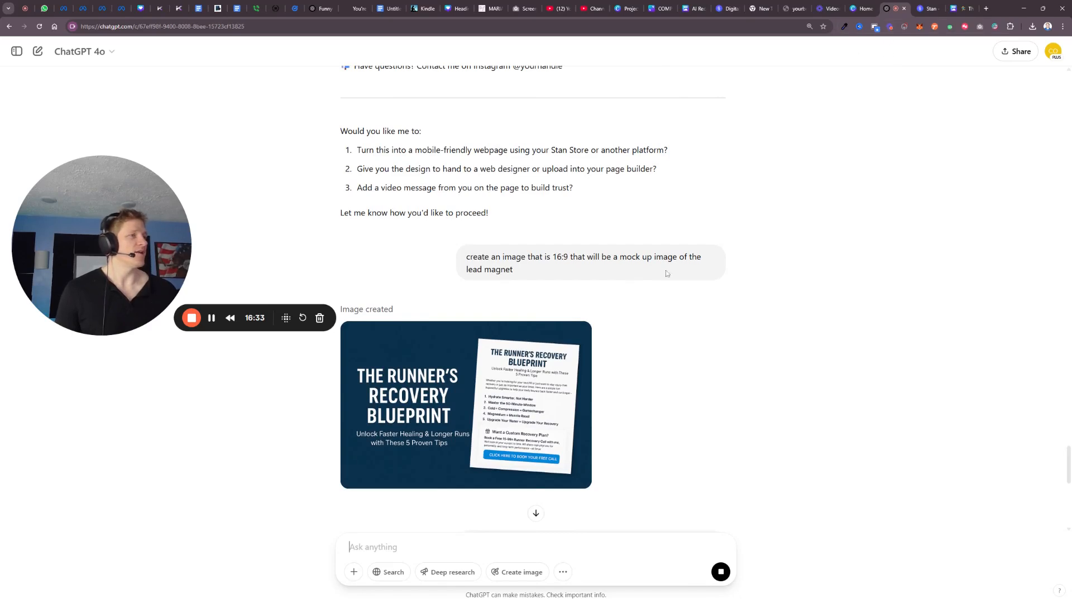
Check the progress of the revised running-man mockup in ChatGPT and switch back to Stan.
scroll(594, 383, down, 5)
scroll(598, 384, down, 2)
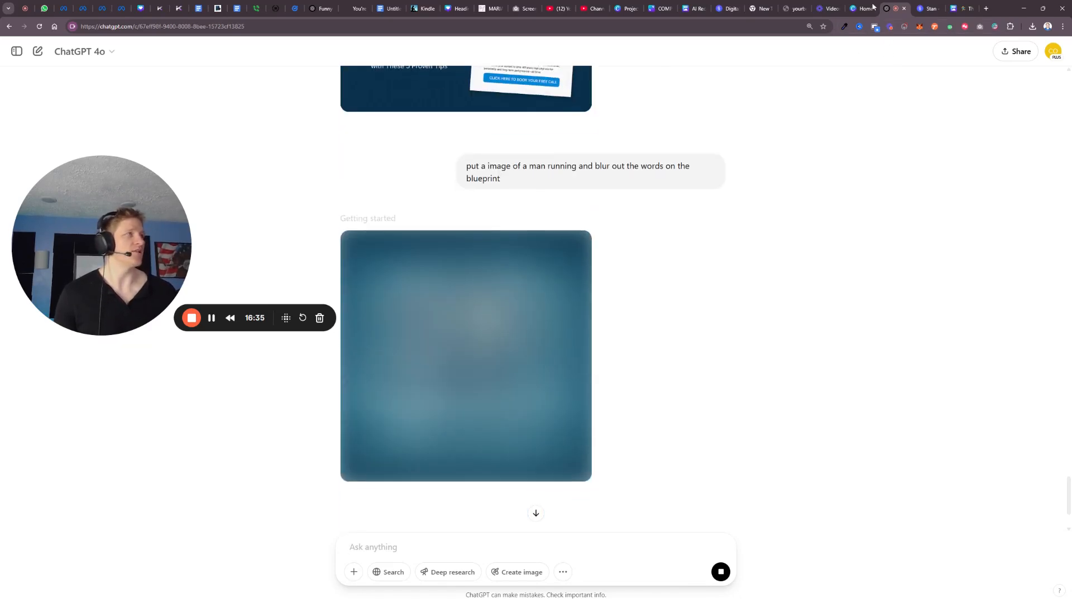
click(927, 9)
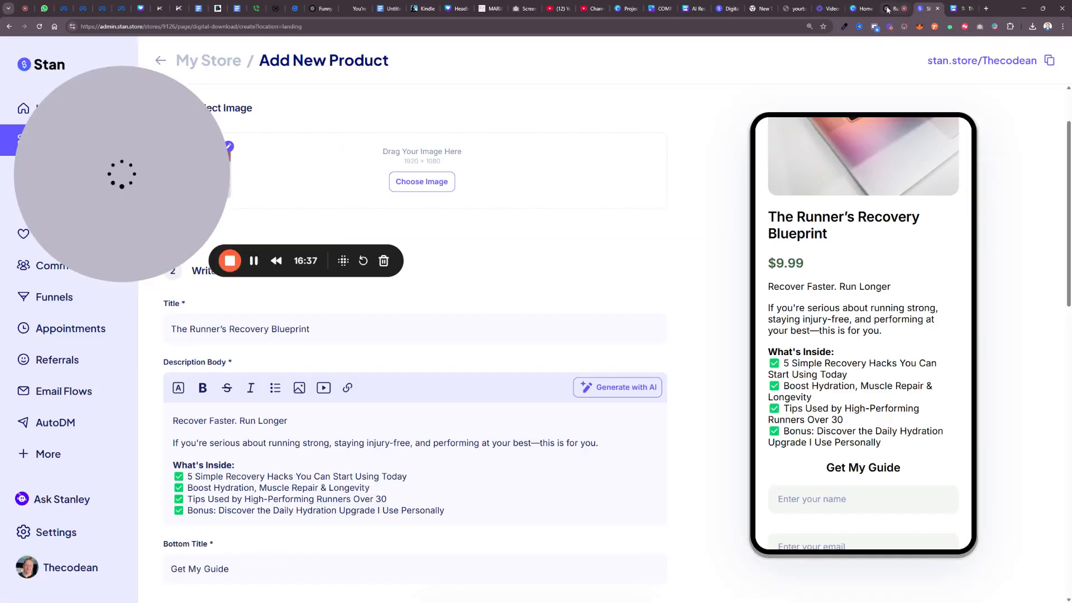
Change the product's bottom title to "Get The Blueprint".
scroll(292, 142, up, 2)
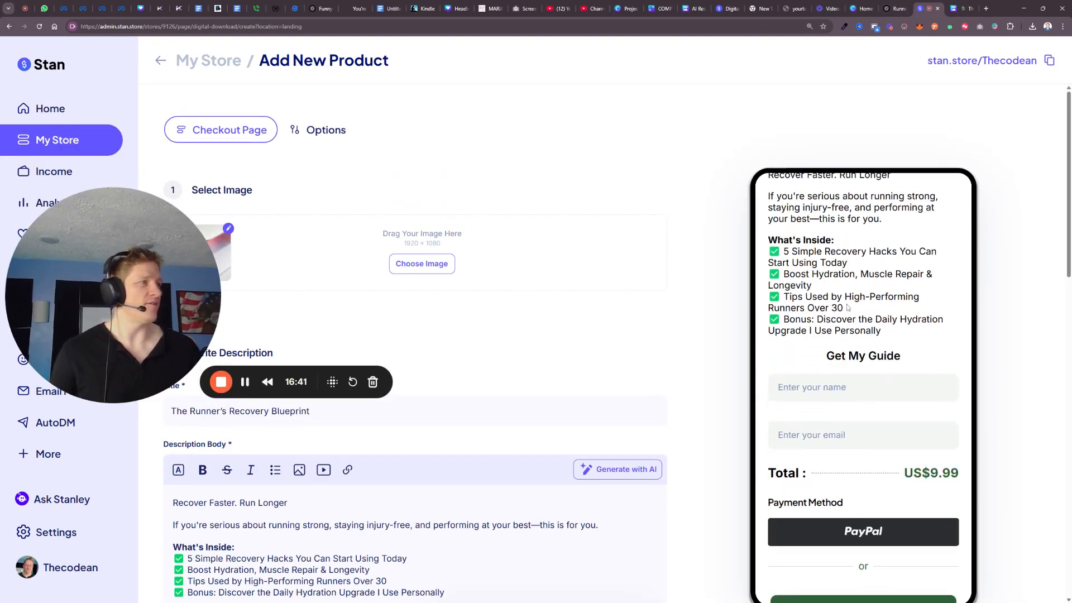
scroll(160, 315, down, 5)
drag(161, 314, 609, 211)
double_click(216, 316)
key(BackSpace)
key(BackSpace)
key(BackSpace)
key(BackSpace)
text(The Blueprint)
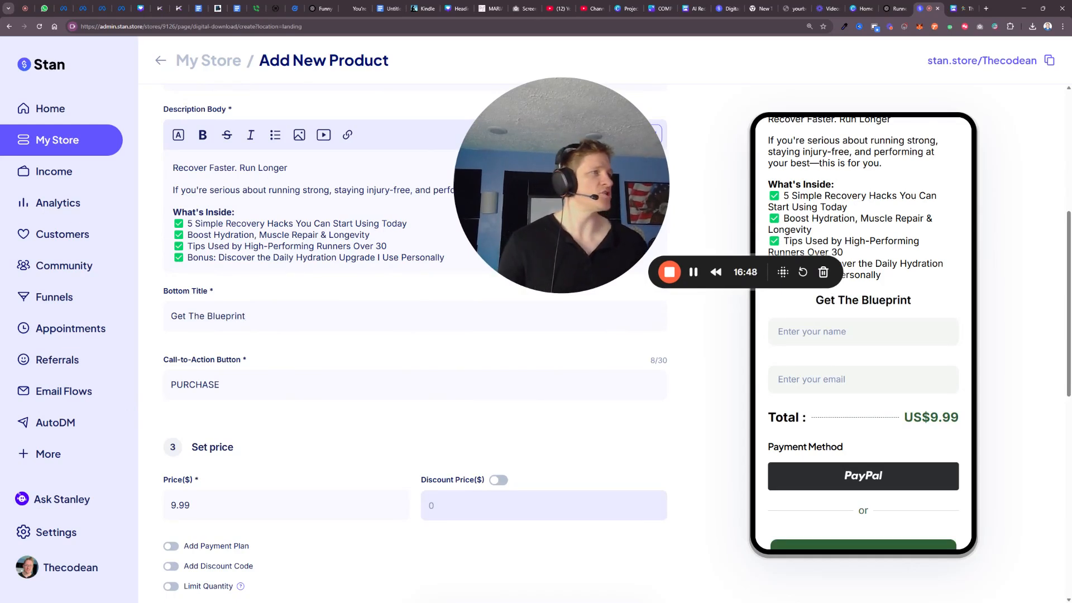
drag(592, 213, 144, 176)
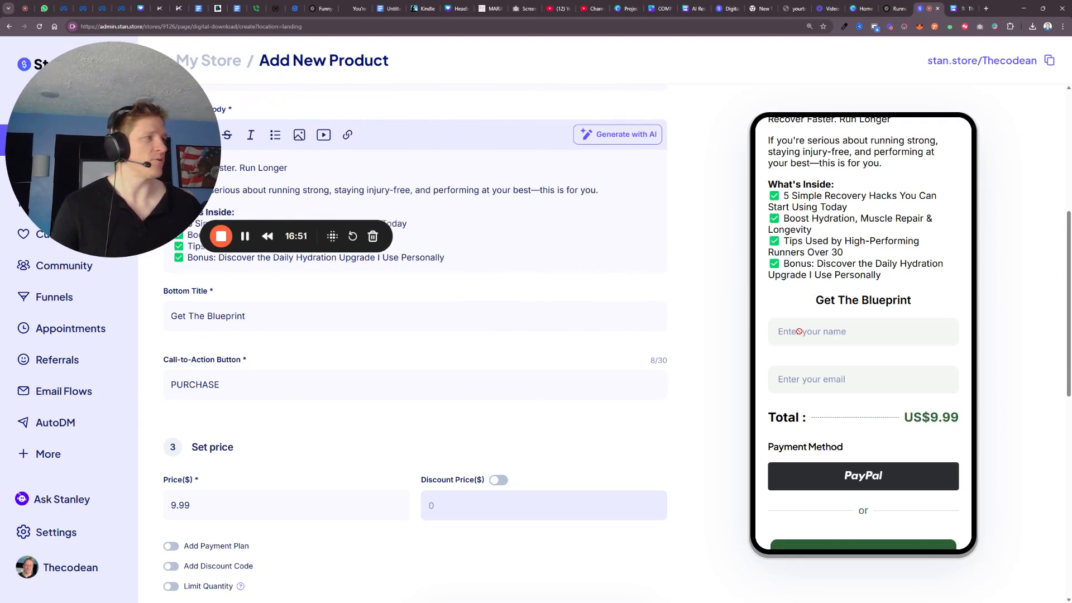
Reword the bottom title to "Where Should I Send Your Blueprint".
double_click(179, 316)
text(Where should I send y)
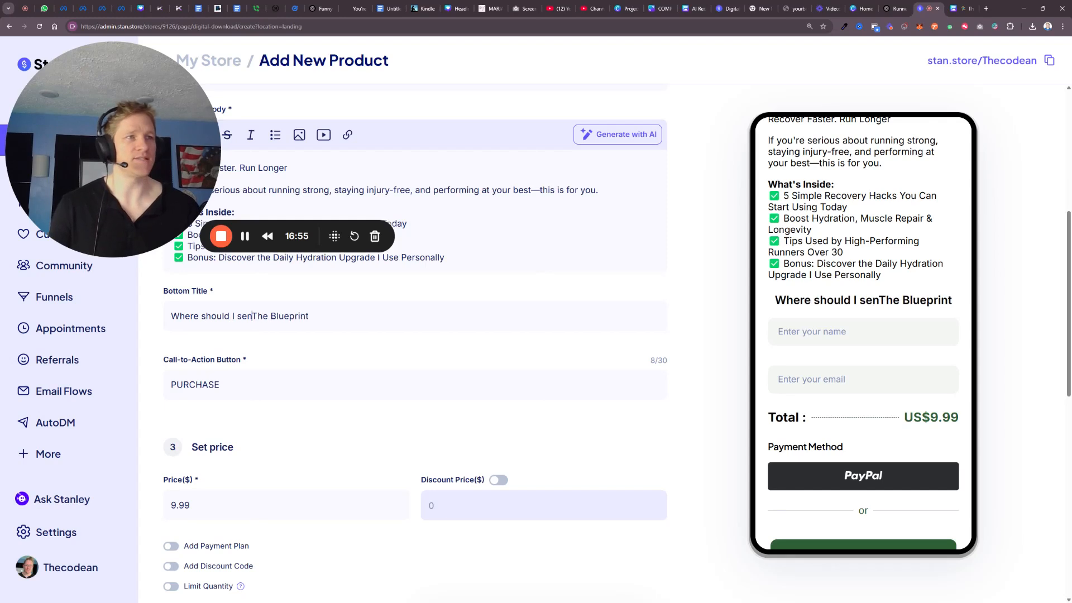
text(our)
key(Delete)
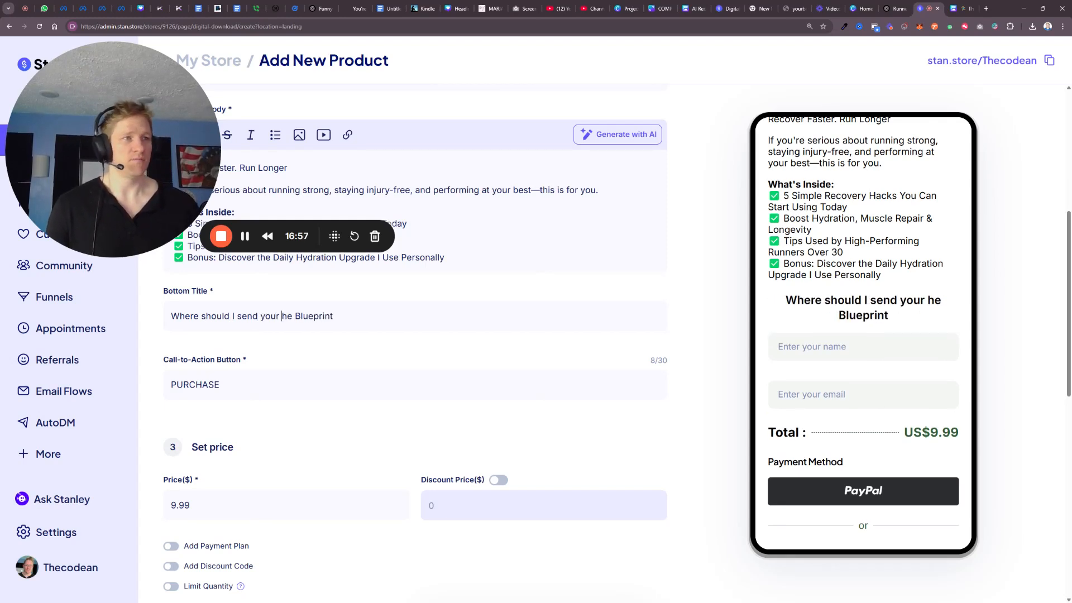
key(Delete)
key(Delete)
text(Yo)
key(Right)
key(Delete)
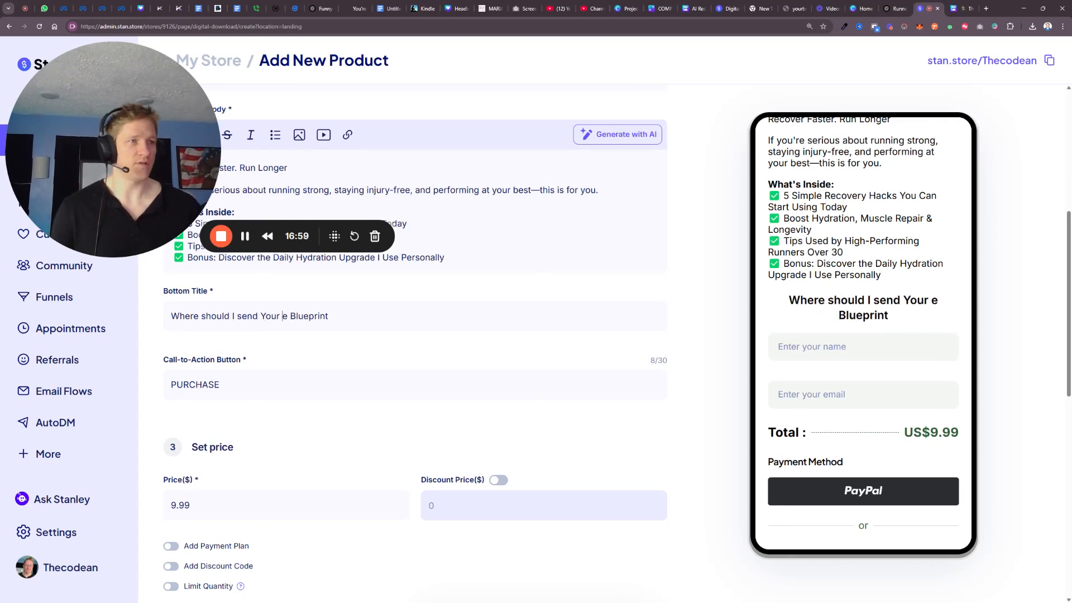
key(BackSpace)
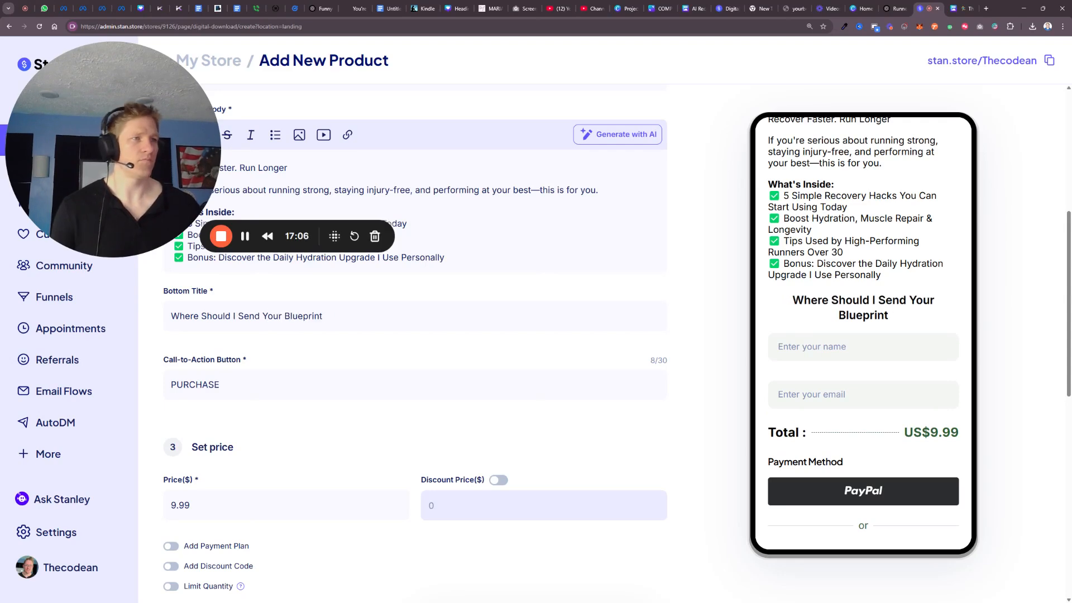
Copy the word "Recovery" from the product title and insert it before "Blueprint" in the bottom title.
scroll(415, 335, up, 6)
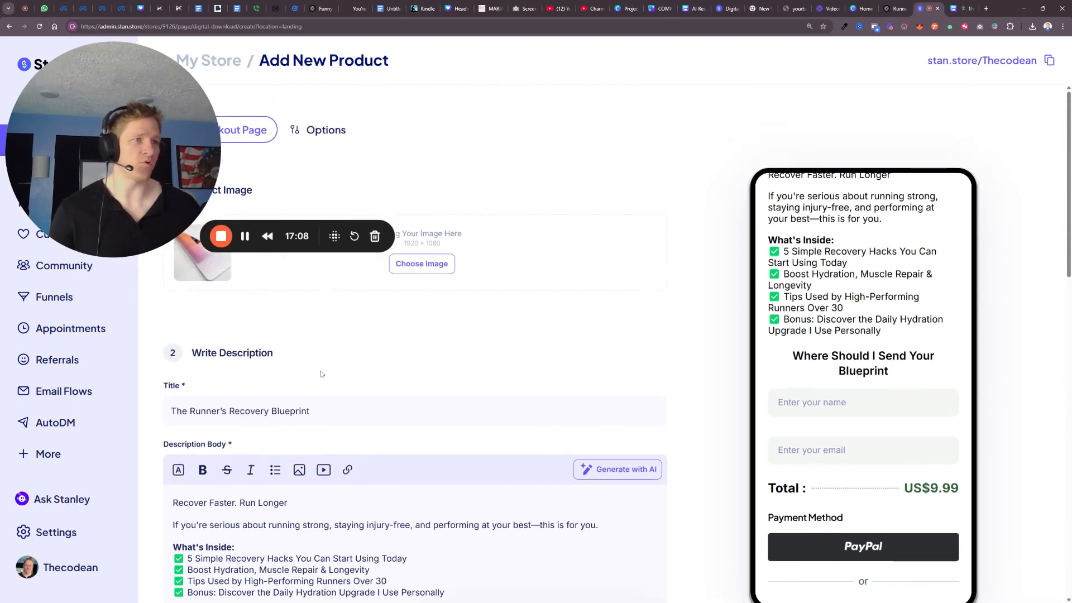
double_click(249, 412)
key(ctrl+c)
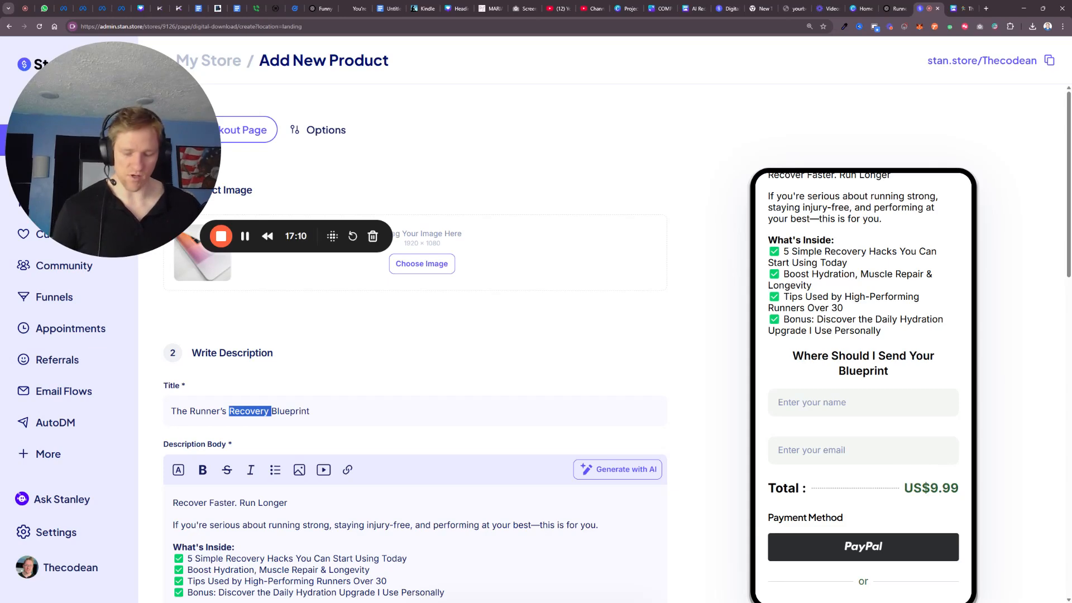
scroll(392, 458, down, 5)
click(282, 400)
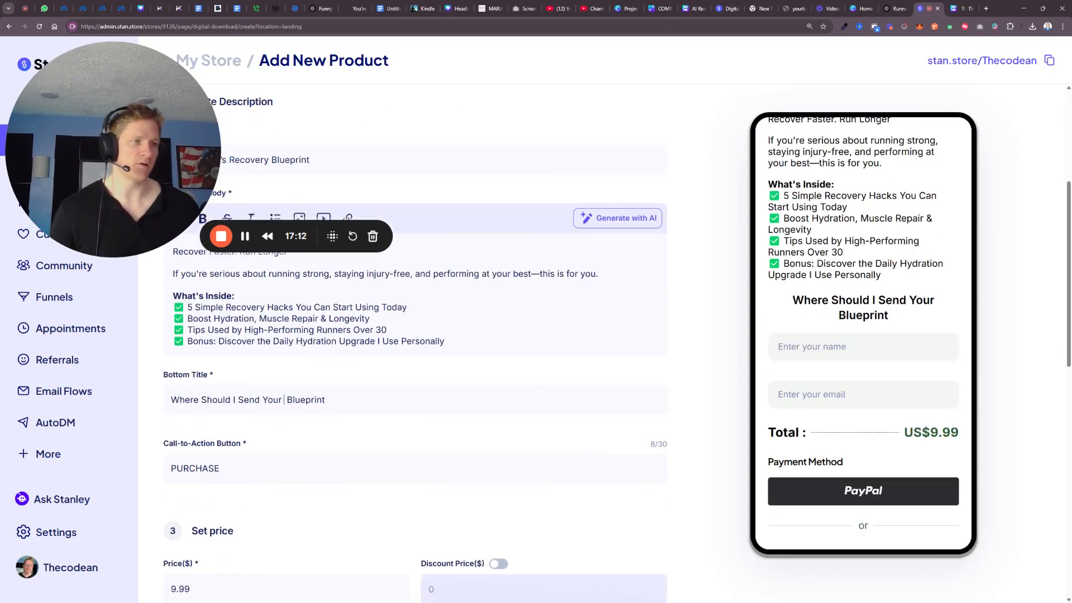
key(ctrl+v)
key(Delete)
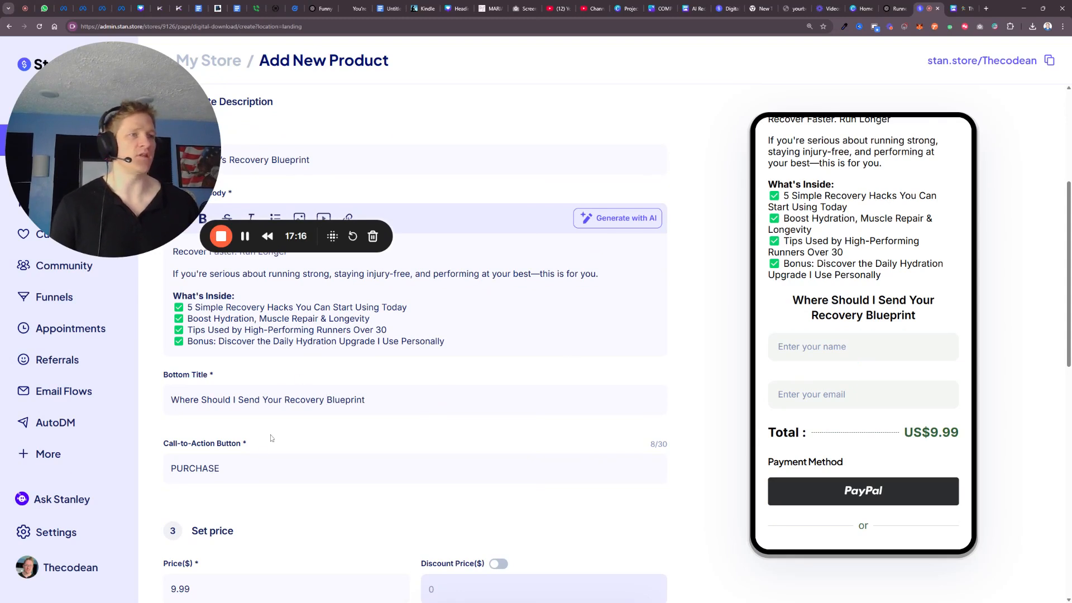
Set the call-to-action button text to "Get Instant Access" and check it in the product preview.
scroll(415, 335, down, 2)
key(Tab)
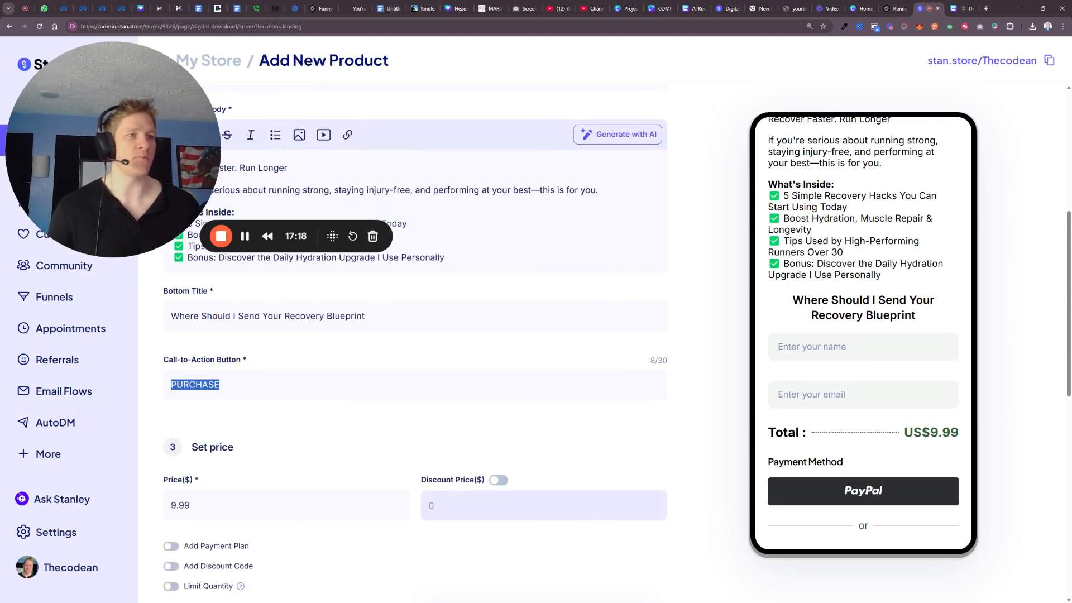
text(Get )
text(Instnat)
key(BackSpace)
key(BackSpace)
text(ant Access)
text(t)
scroll(1064, 366, down, 2)
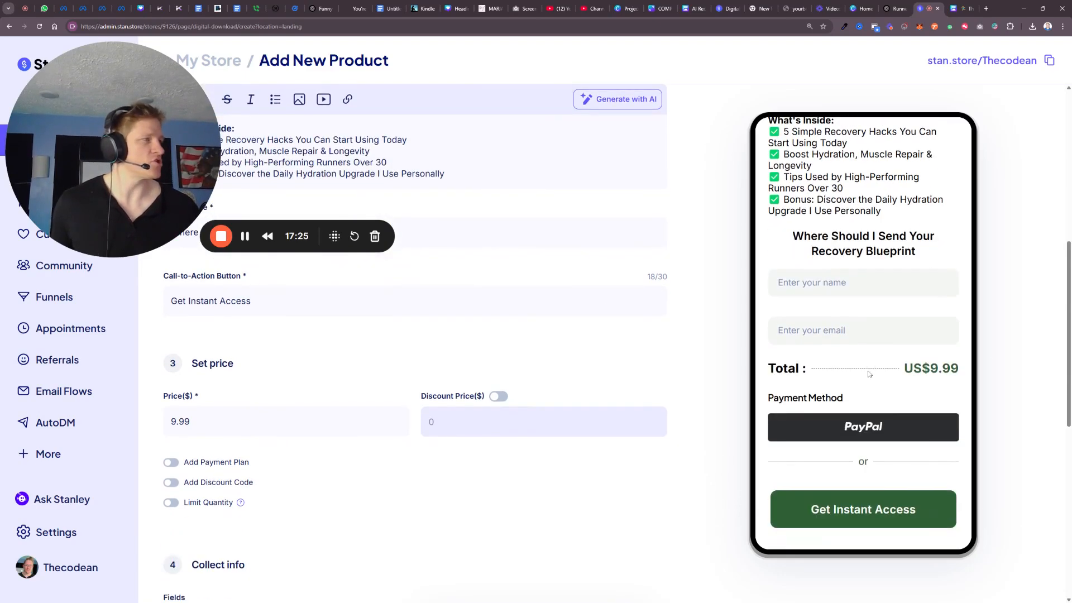
scroll(268, 445, up, 3)
scroll(268, 445, down, 3)
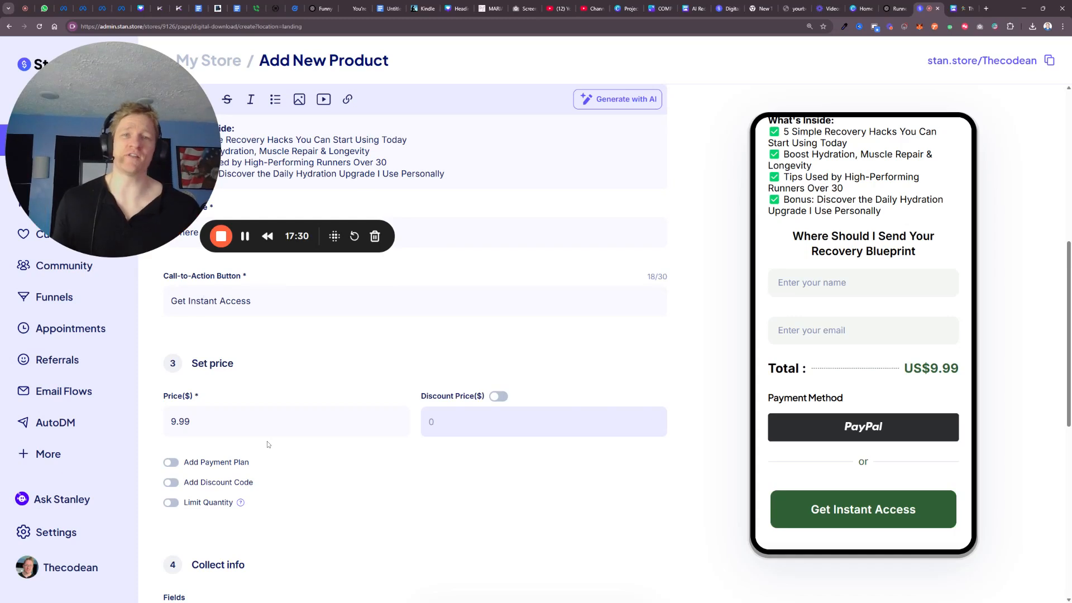
Set the product's price to 0.
double_click(181, 423)
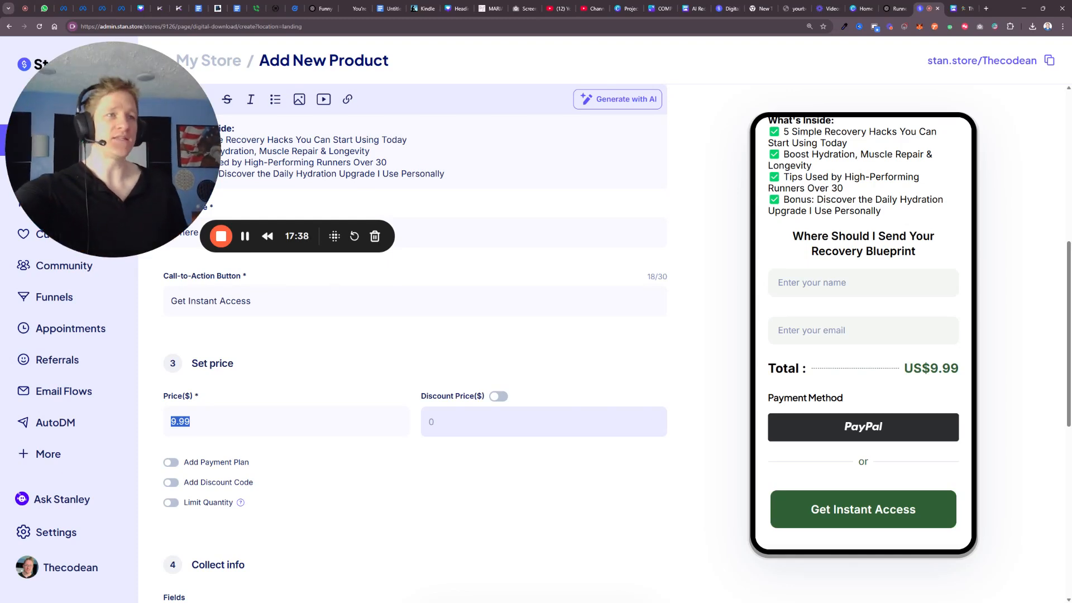
click(191, 422)
key(ctrl+a)
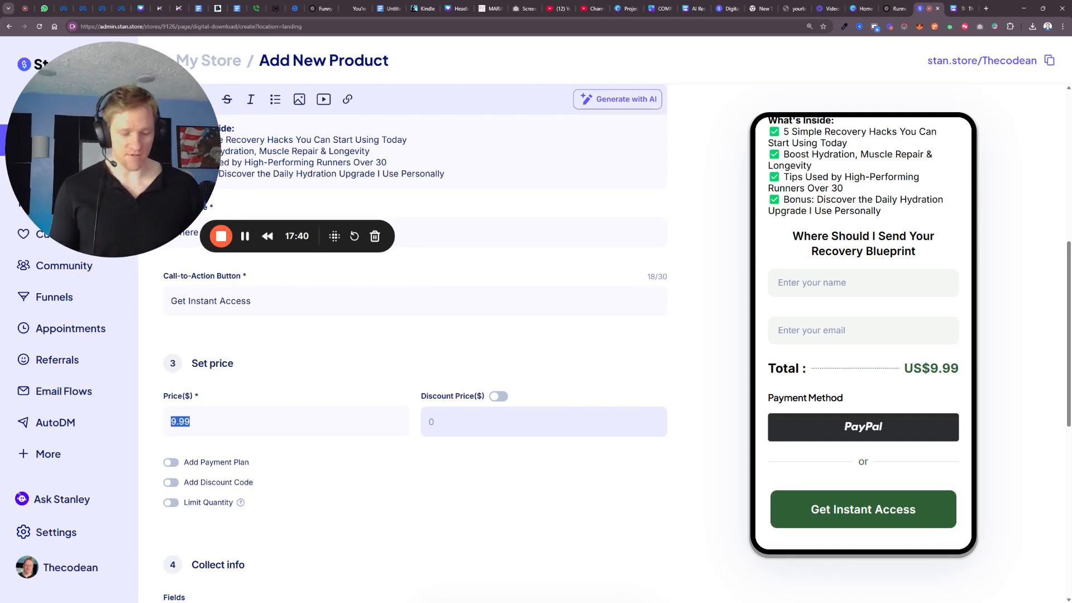
key(BackSpace)
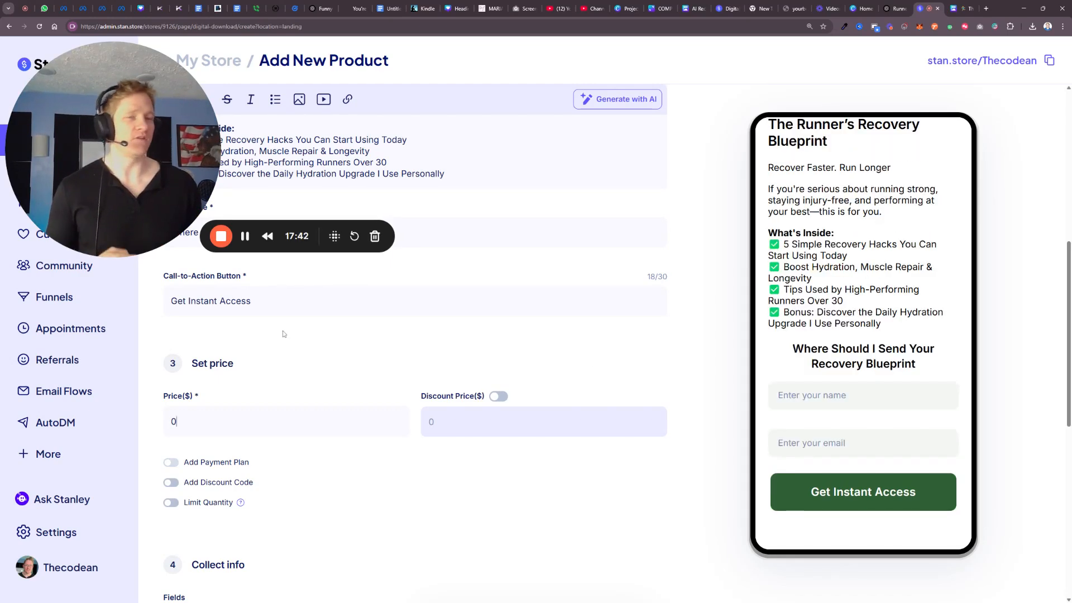
Show the phone number field in the collected info and make it required.
scroll(305, 360, down, 2)
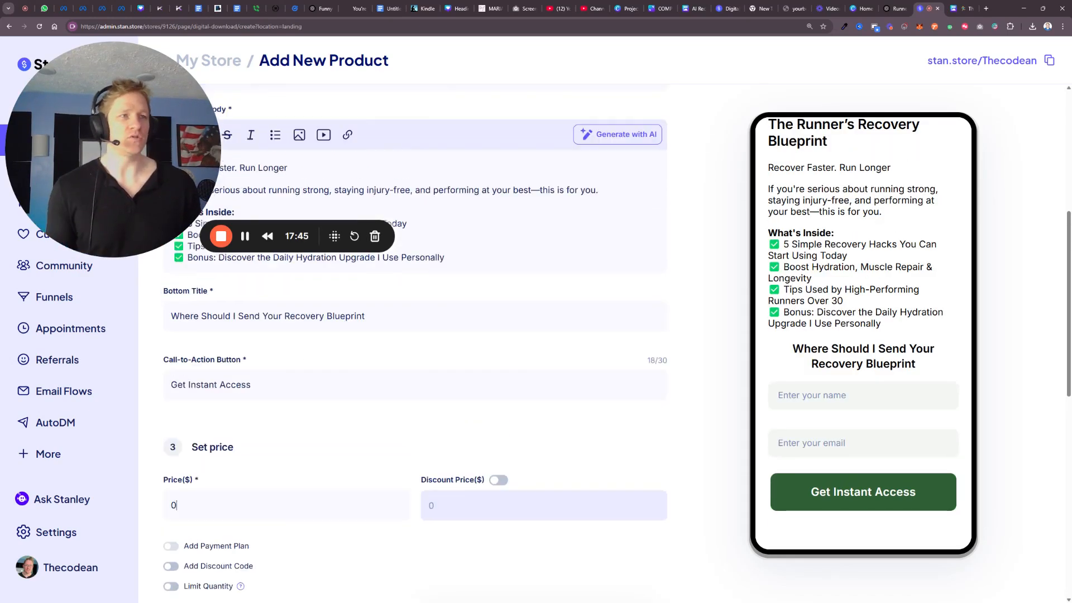
scroll(308, 447, down, 3)
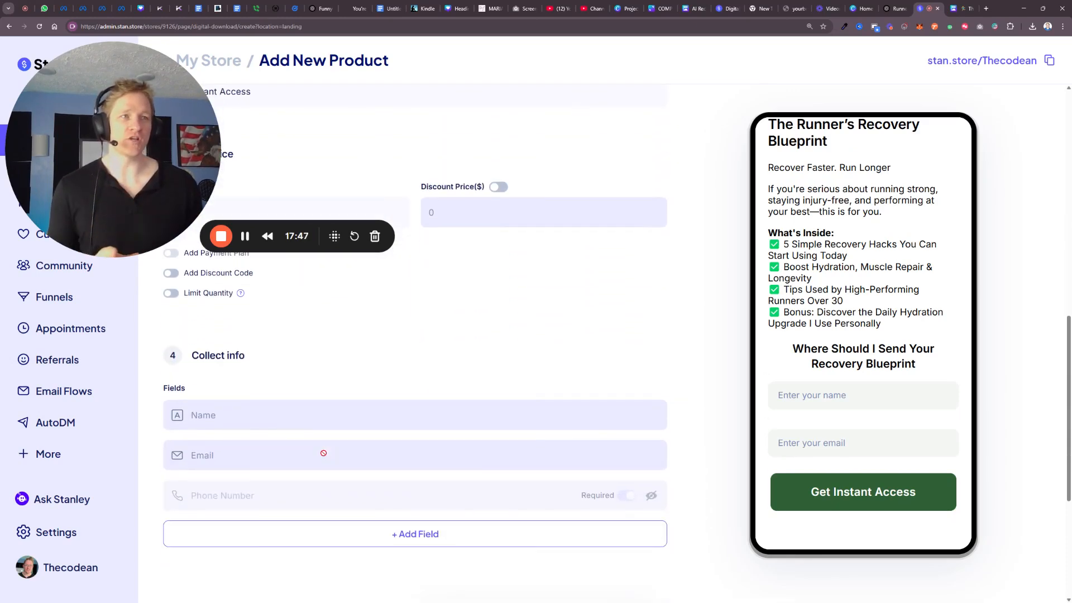
scroll(323, 453, down, 1)
click(653, 456)
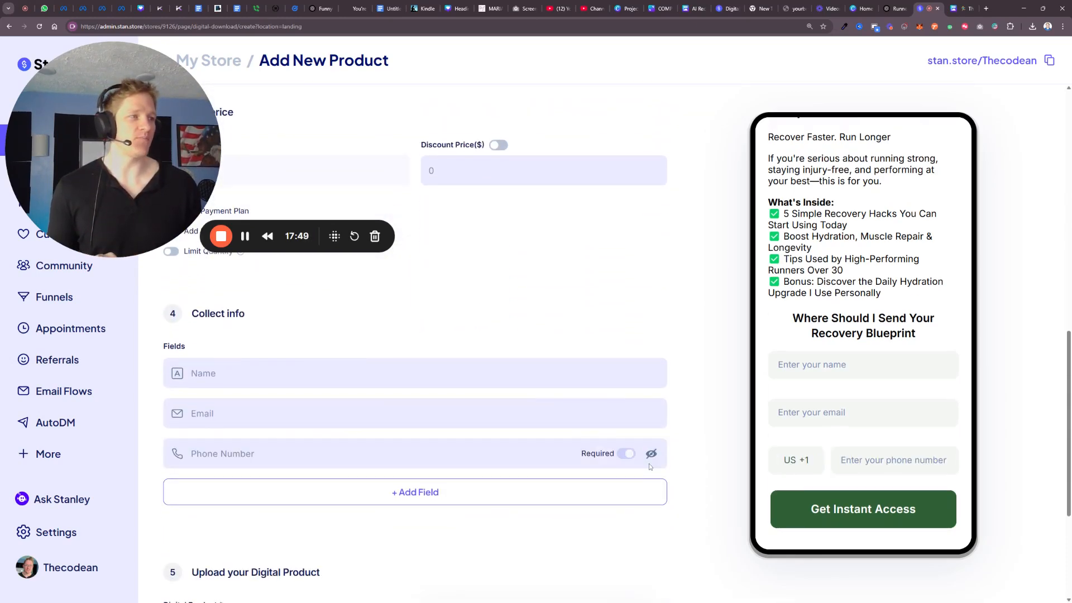
click(626, 453)
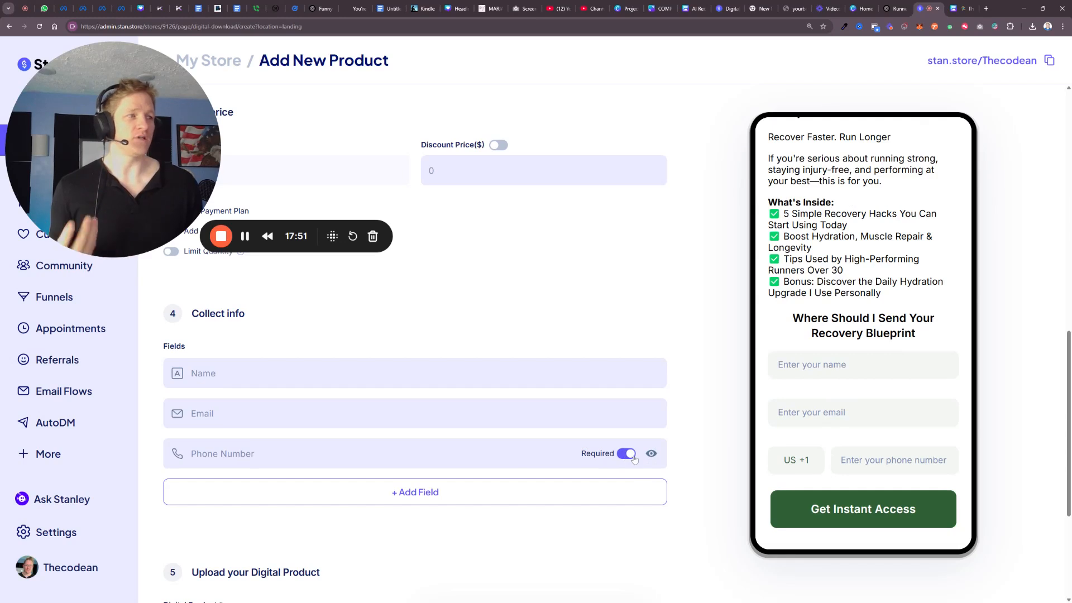
Add a required text field reading "What is your Instagram handle" to the collected info and hide the phone number field.
scroll(633, 403, down, 3)
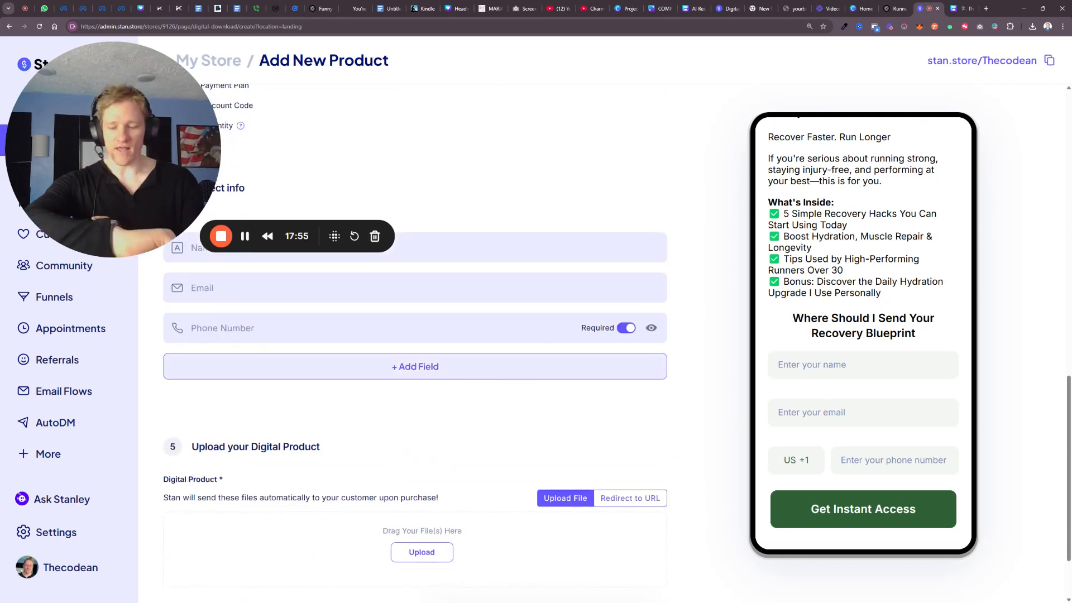
click(316, 366)
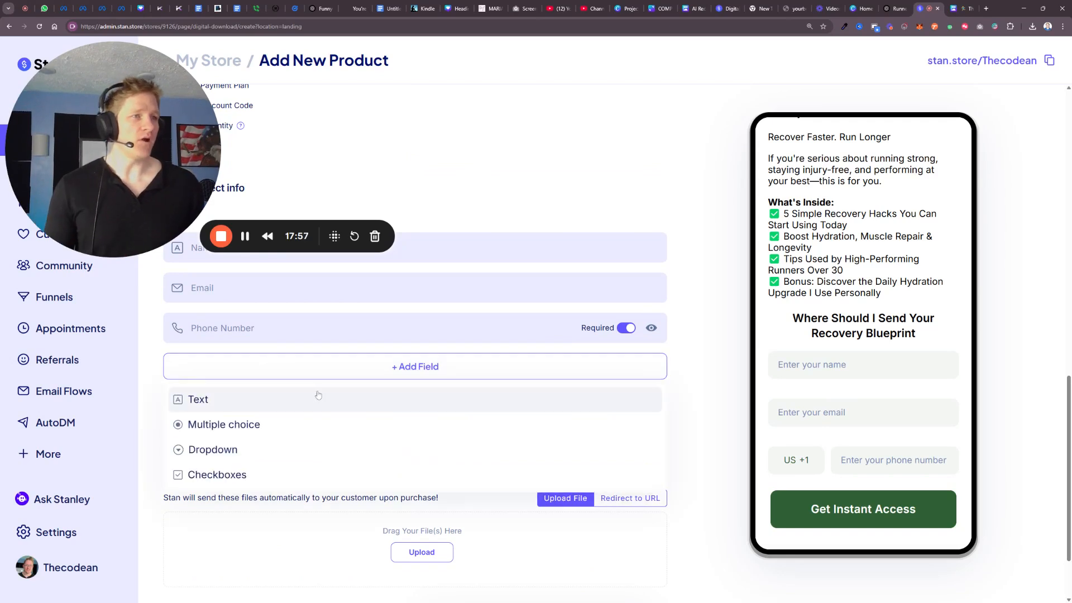
click(284, 398)
click(251, 368)
text(What is yoru ins)
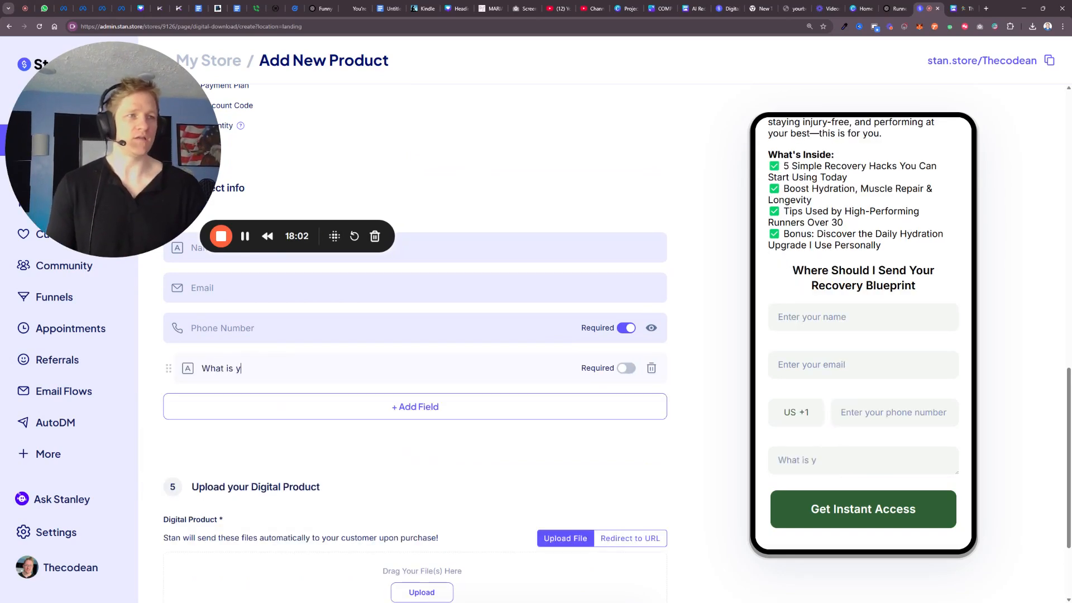
key(BackSpace)
key(BackSpace)
key(BackSpace)
key(BackSpace)
key(BackSpace)
key(BackSpace)
text(ur instagra)
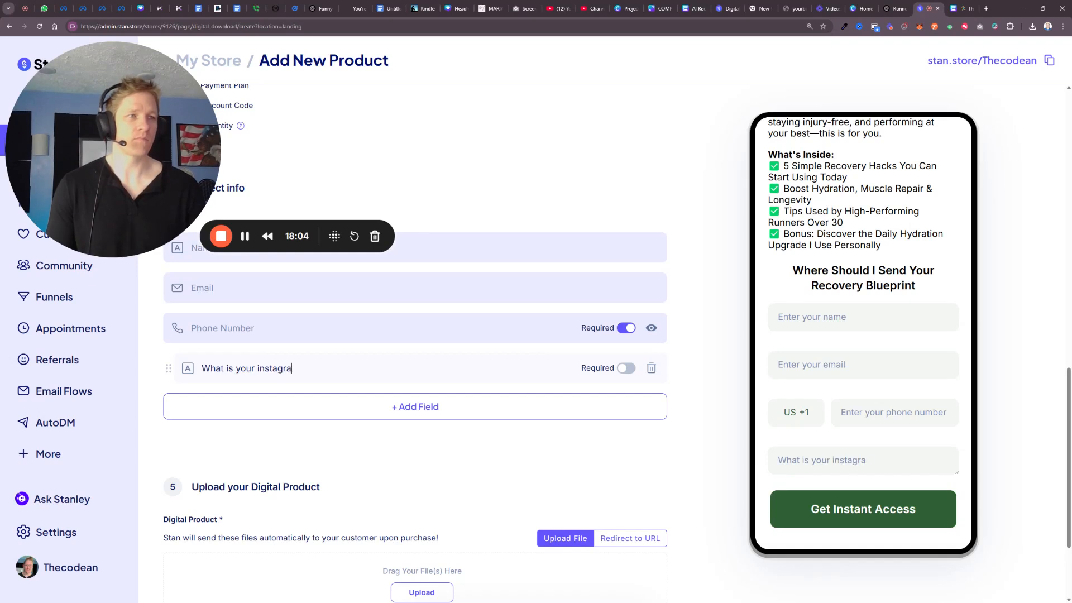
text(m handle)
double_click(278, 368)
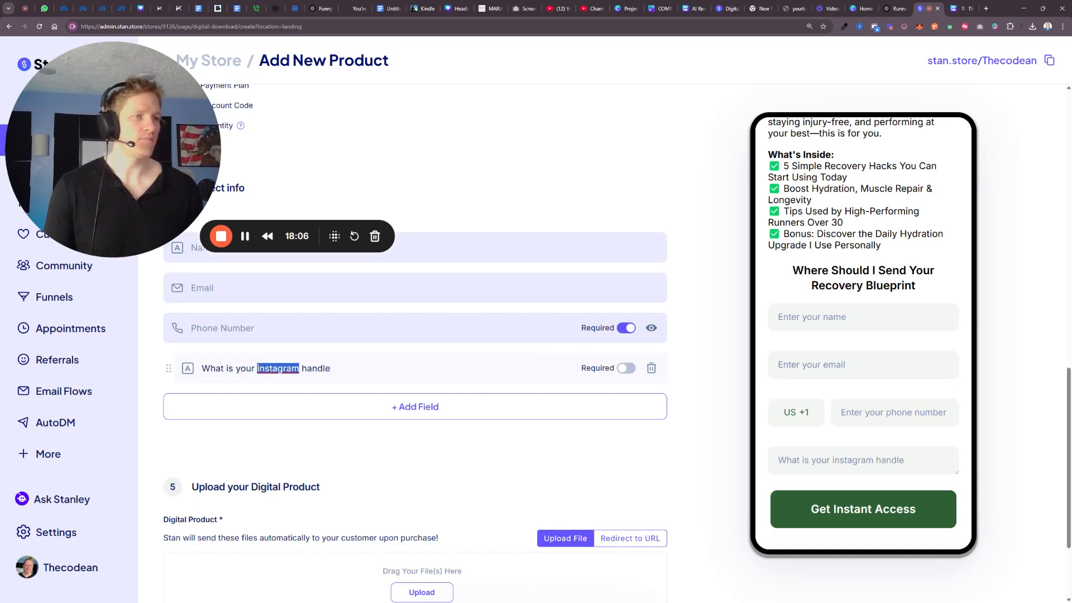
text(Instagram)
click(625, 368)
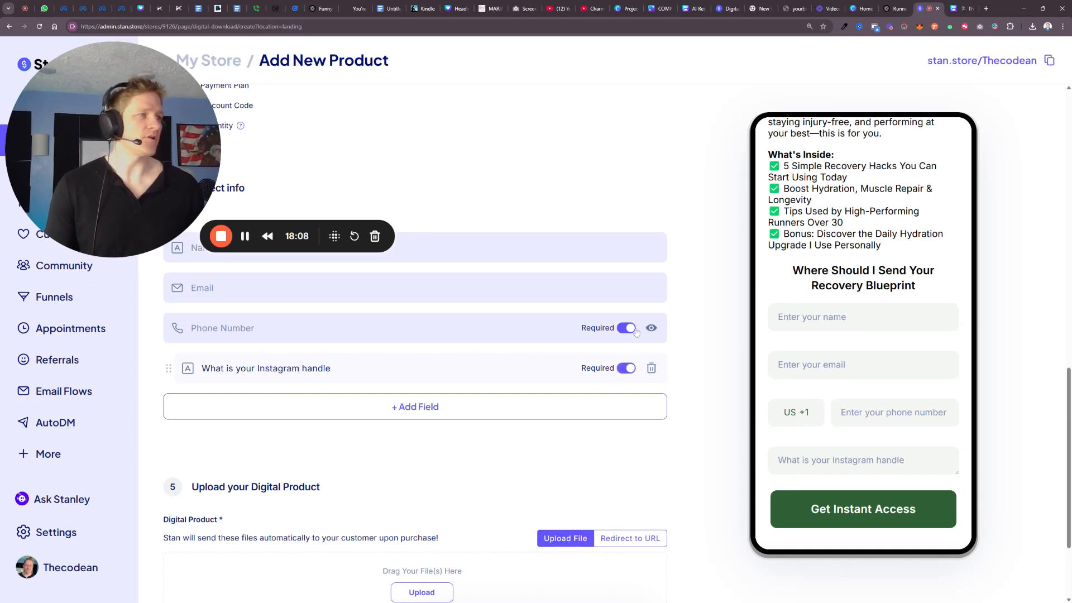
click(651, 330)
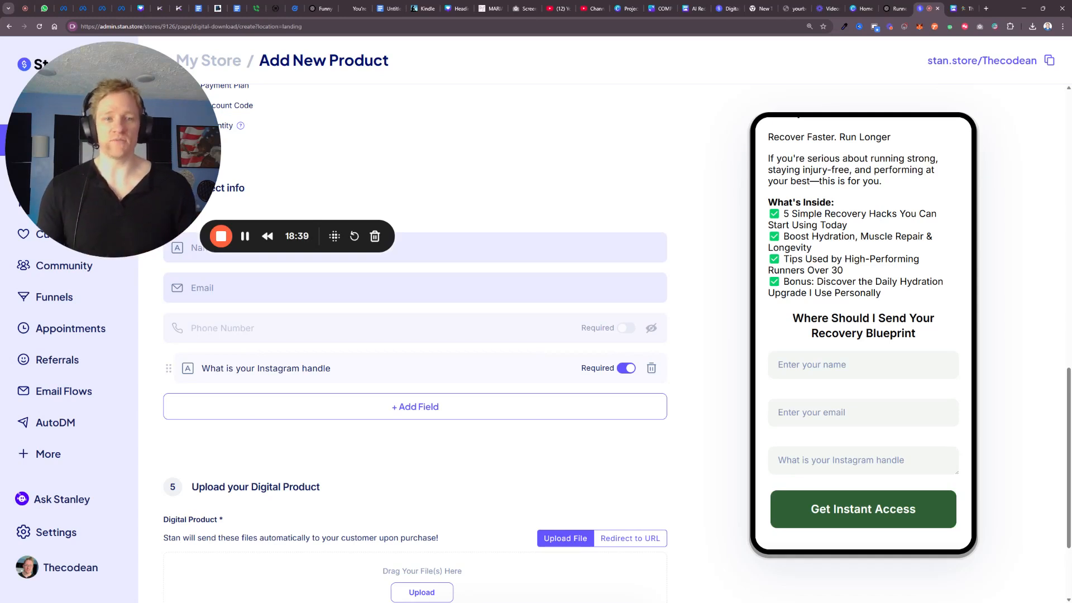
Set the digital product's delivery to Redirect to URL instead of a file upload.
scroll(768, 373, down, 2)
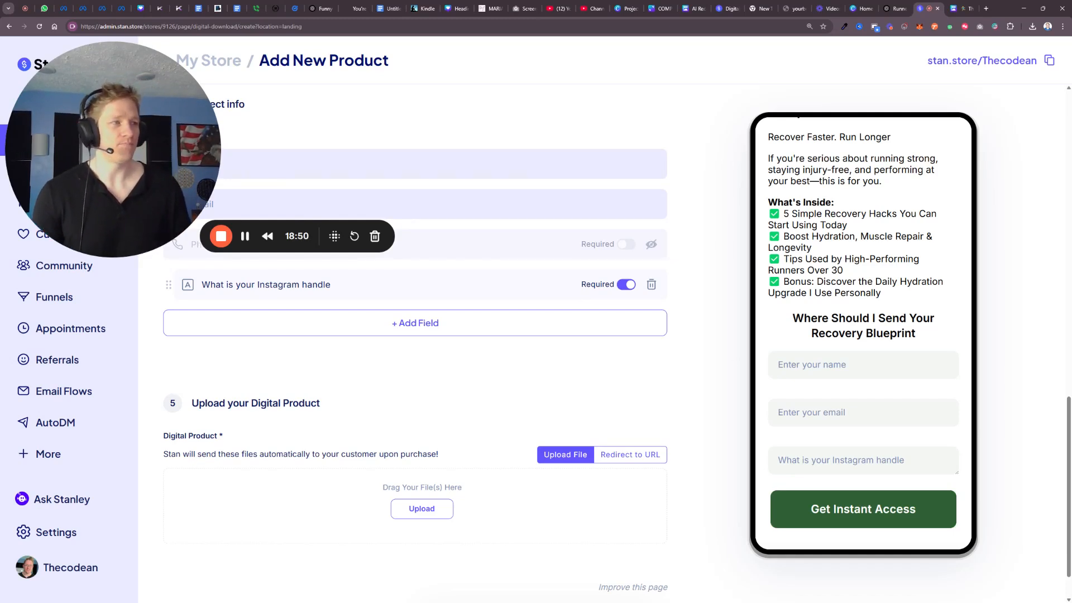
scroll(677, 364, down, 1)
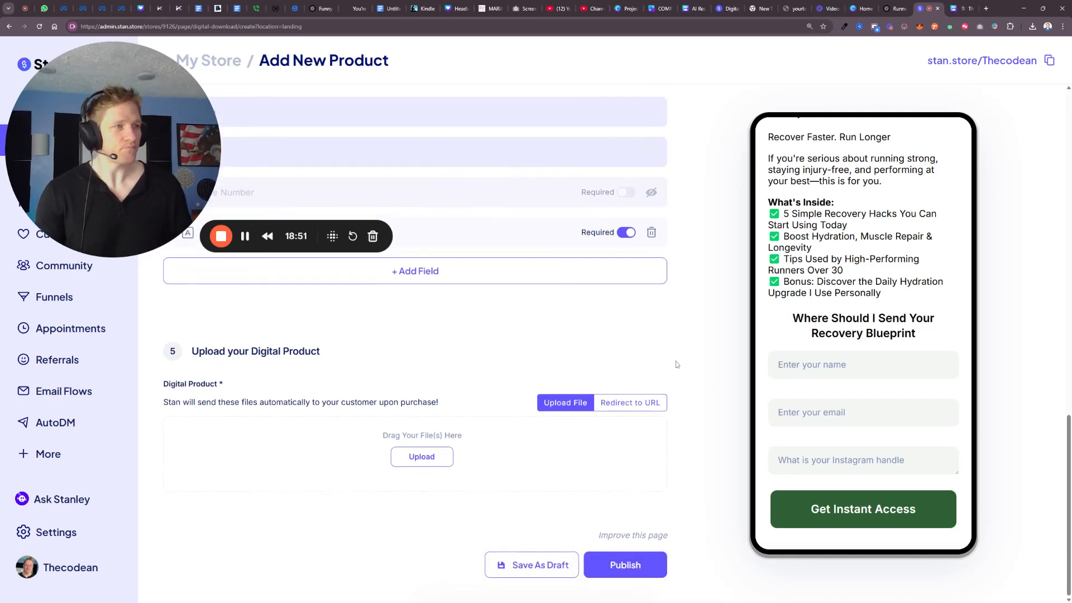
click(629, 408)
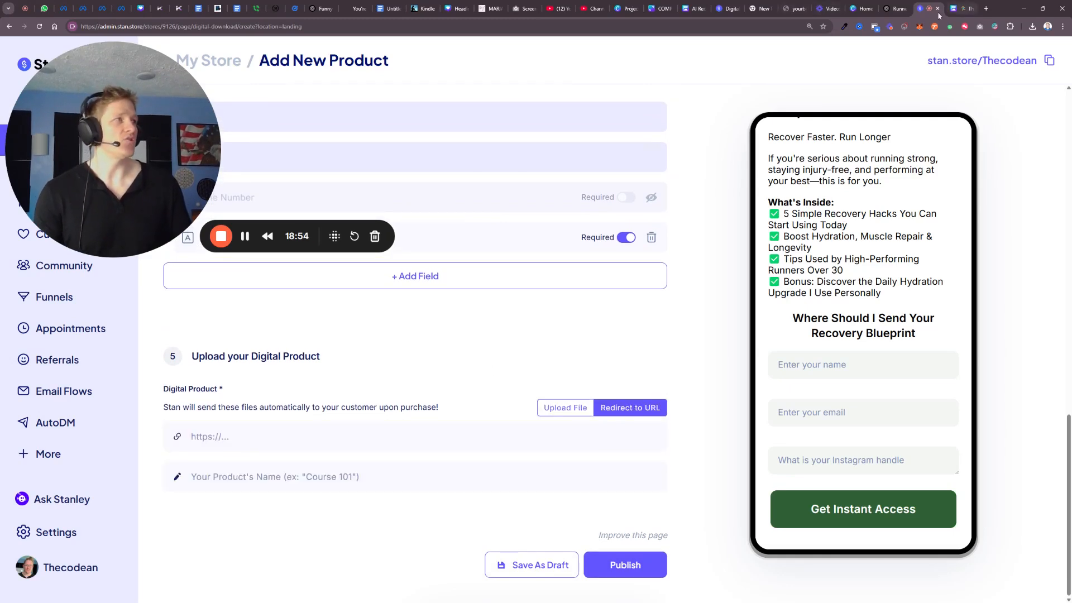
Switch to Canva and copy the public view link of The Runner's Recovery Blueprint design.
key(ctrl+v)
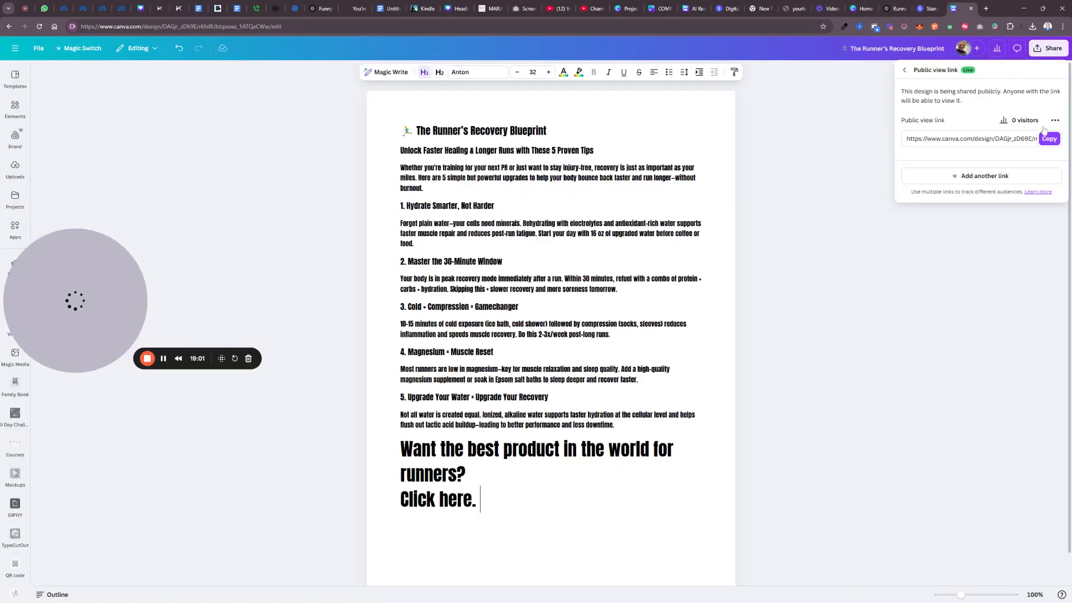
click(1047, 138)
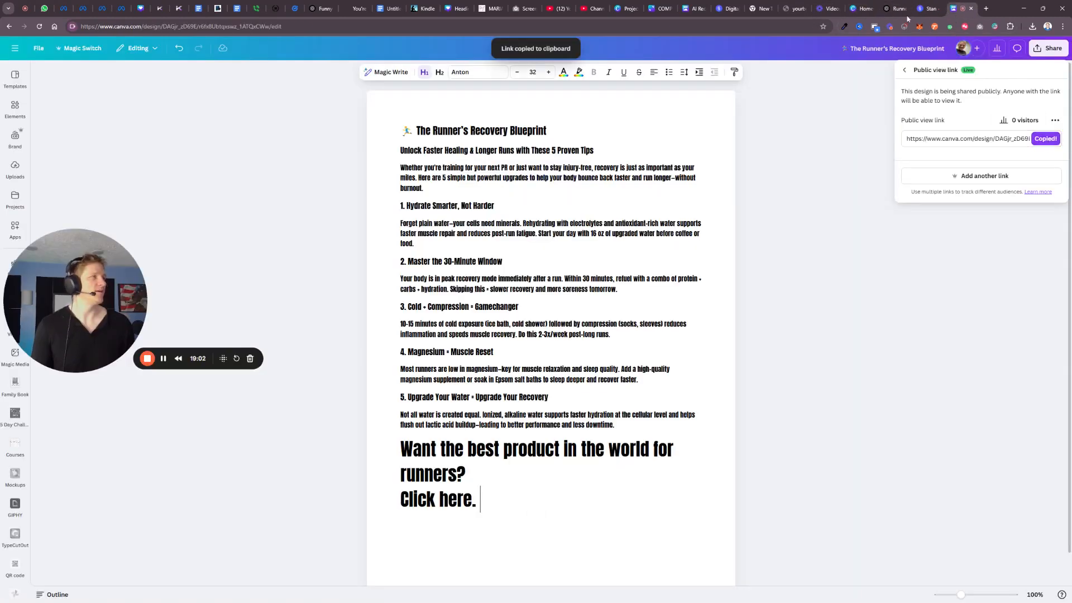
Switch to Stan, replace the product's redirect URL with the copied Canva public view link, and name the product "Recovery Blueprint".
click(929, 12)
key(ctrl+a)
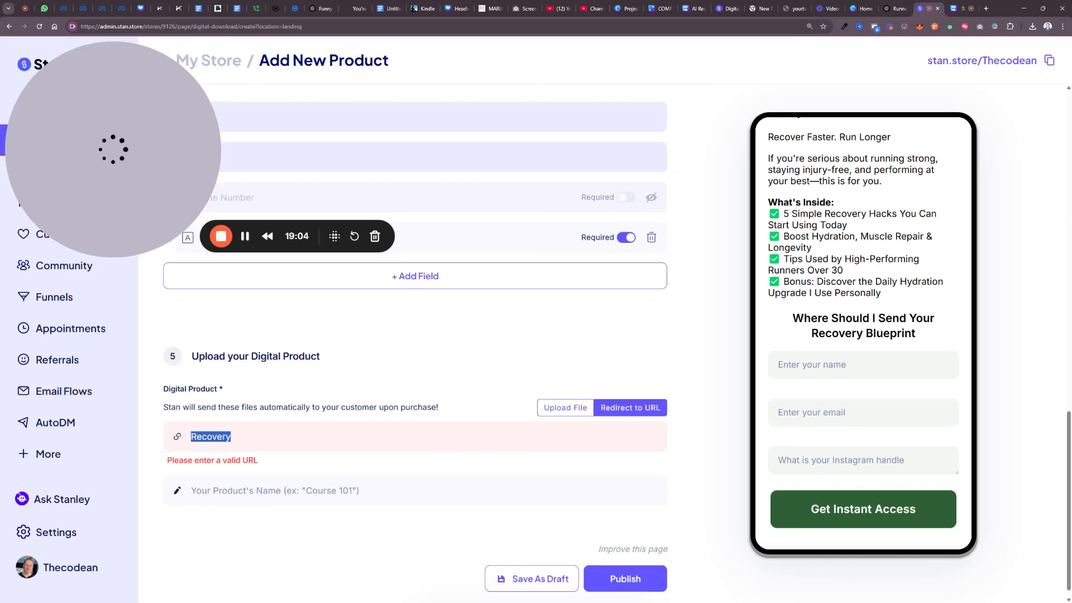
key(ctrl+v)
click(952, 10)
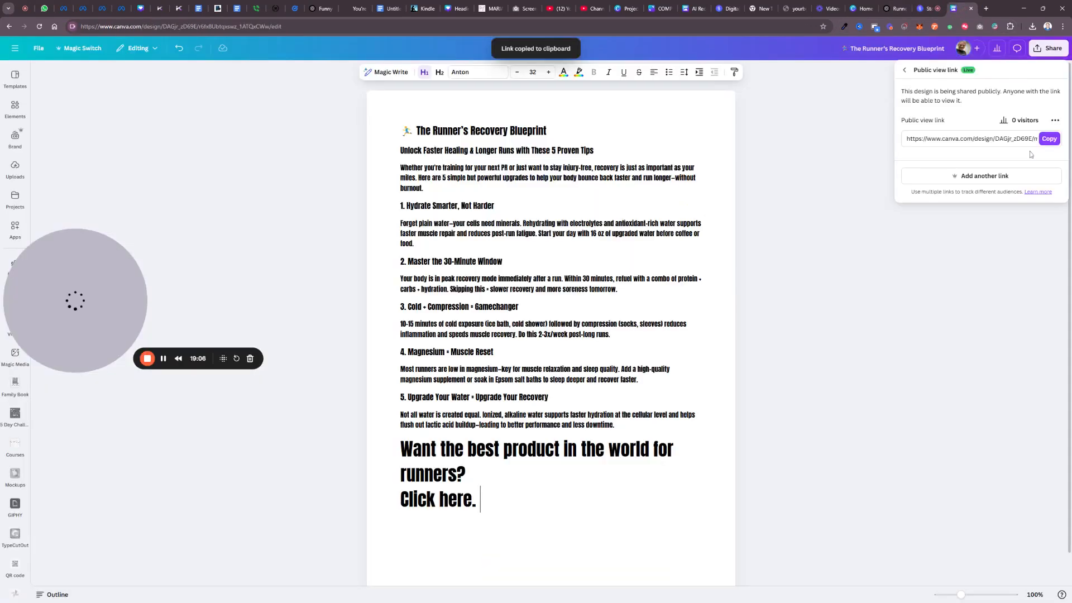
click(1049, 138)
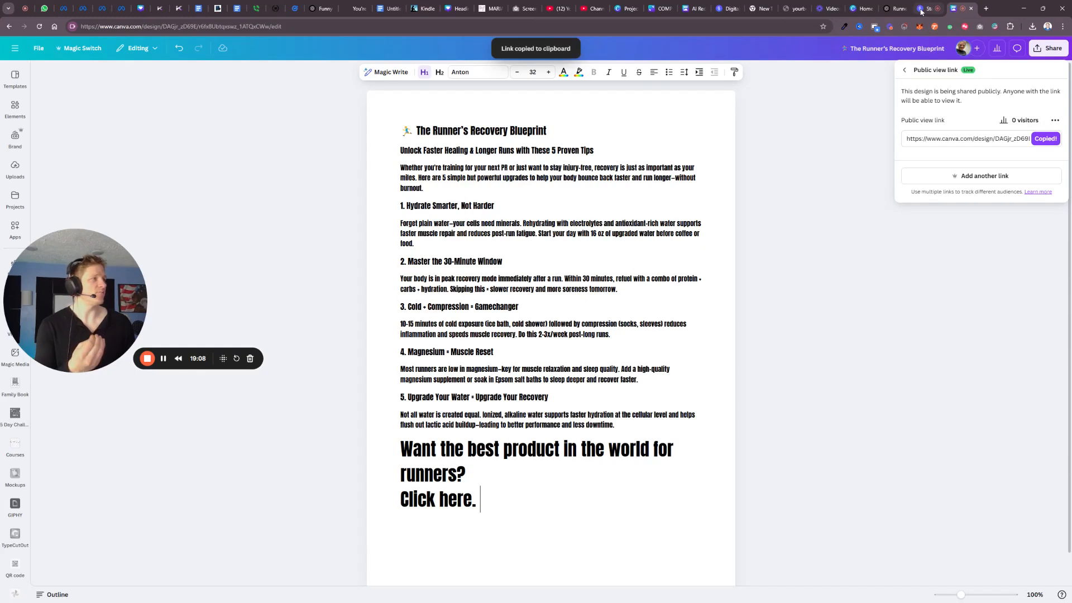
click(921, 11)
text(Recovery Blueprint)
Open the product's confirmation email settings to edit the subject and body.
scroll(510, 390, up, 6)
scroll(687, 385, down, 6)
scroll(683, 384, up, 15)
scroll(684, 384, up, 2)
click(324, 130)
drag(247, 134, 824, 94)
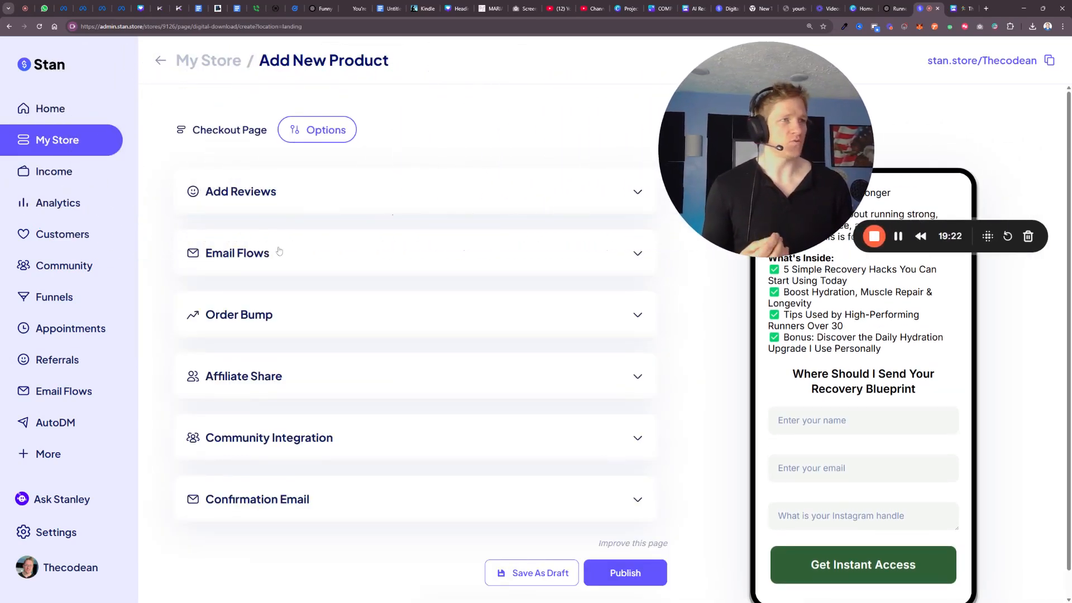
click(292, 247)
click(282, 252)
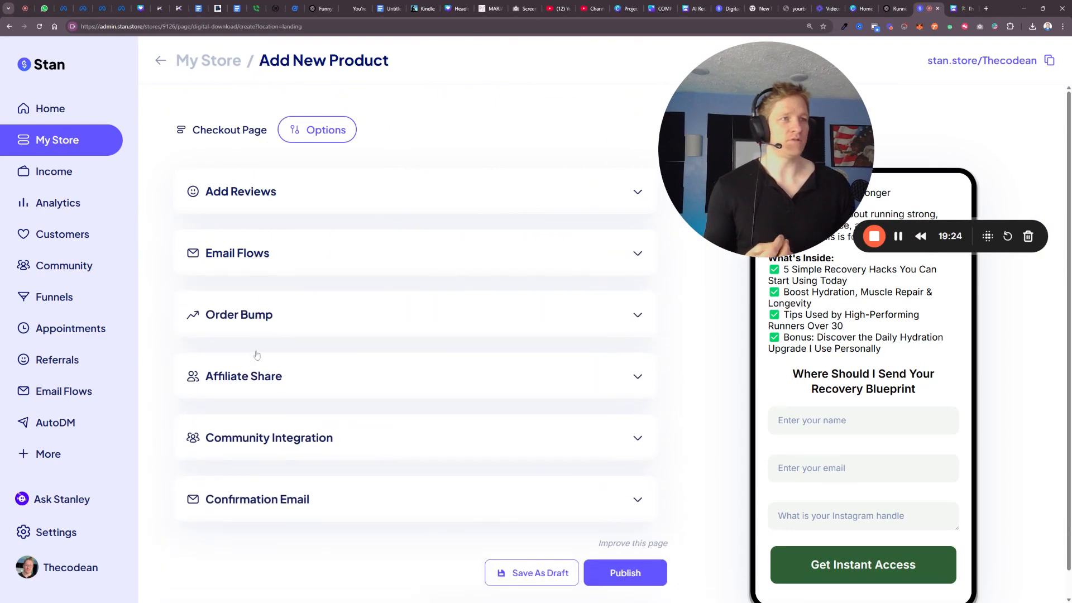
click(255, 512)
scroll(255, 502, down, 5)
triple_click(365, 308)
key(BackSpace)
key(BackSpace)
key(BackSpace)
key(BackSpace)
key(BackSpace)
key(BackSpace)
key(BackSpace)
key(BackSpace)
key(BackSpace)
key(BackSpace)
key(BackSpace)
key(BackSpace)
key(BackSpace)
key(BackSpace)
key(BackSpace)
key(BackSpace)
key(BackSpace)
key(BackSpace)
key(BackSpace)
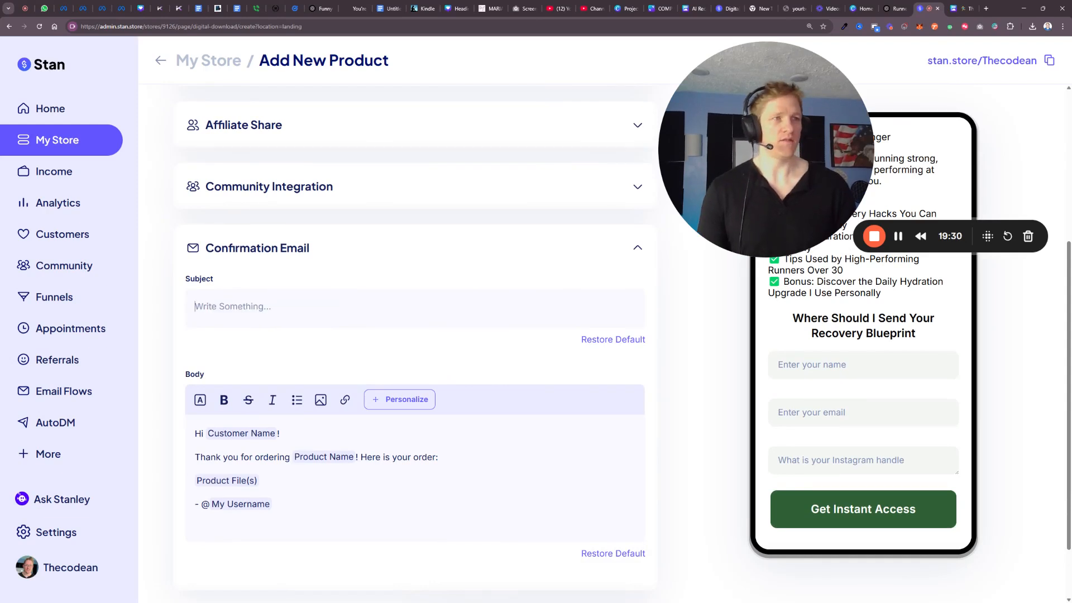
key(ctrl+z)
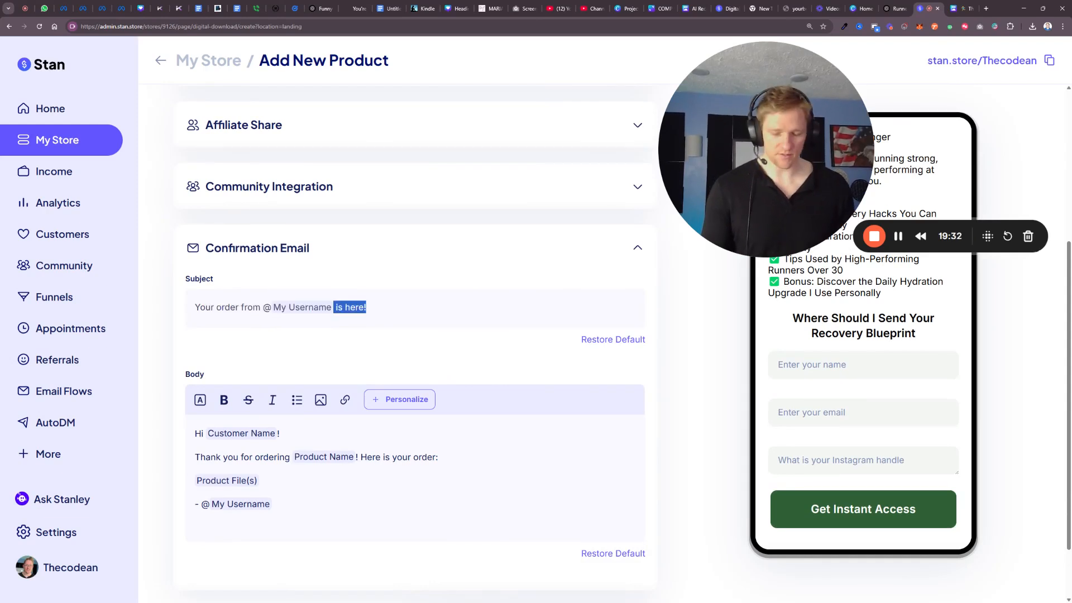
Clear the default subject line of the confirmation email.
key(ctrl+a)
key(BackSpace)
key(BackSpace)
key(BackSpace)
key(BackSpace)
key(BackSpace)
key(BackSpace)
key(BackSpace)
key(BackSpace)
key(BackSpace)
key(BackSpace)
key(BackSpace)
key(BackSpace)
key(BackSpace)
key(BackSpace)
key(BackSpace)
key(BackSpace)
key(BackSpace)
key(BackSpace)
key(BackSpace)
Insert a Product Name placeholder at the end of the confirmation email body.
click(409, 406)
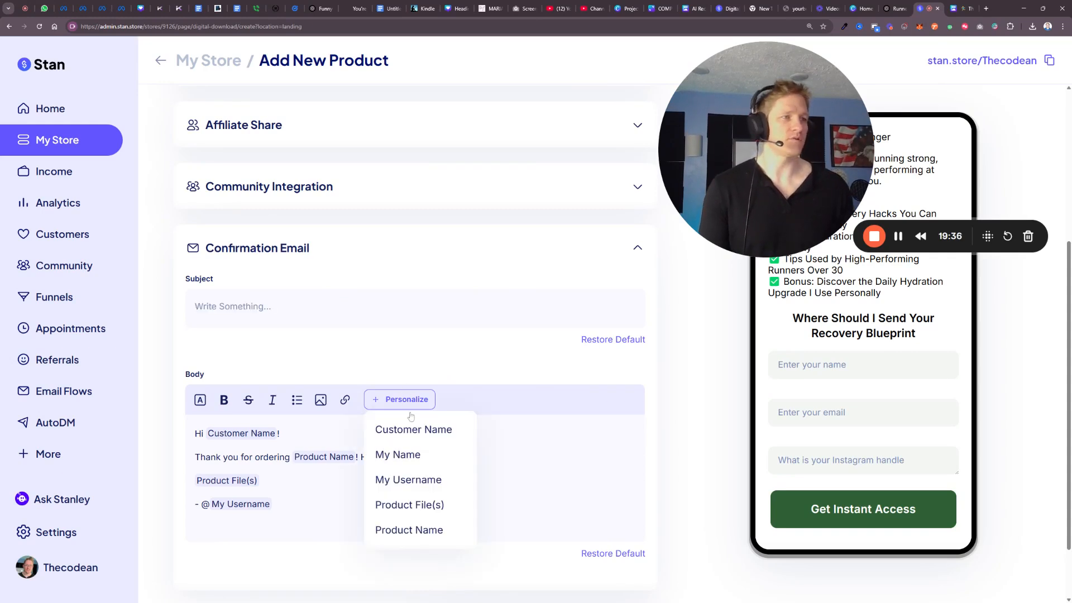
click(430, 538)
drag(194, 528, 224, 525)
Set the confirmation email's subject to "Runners Recovery Blueprint".
click(232, 306)
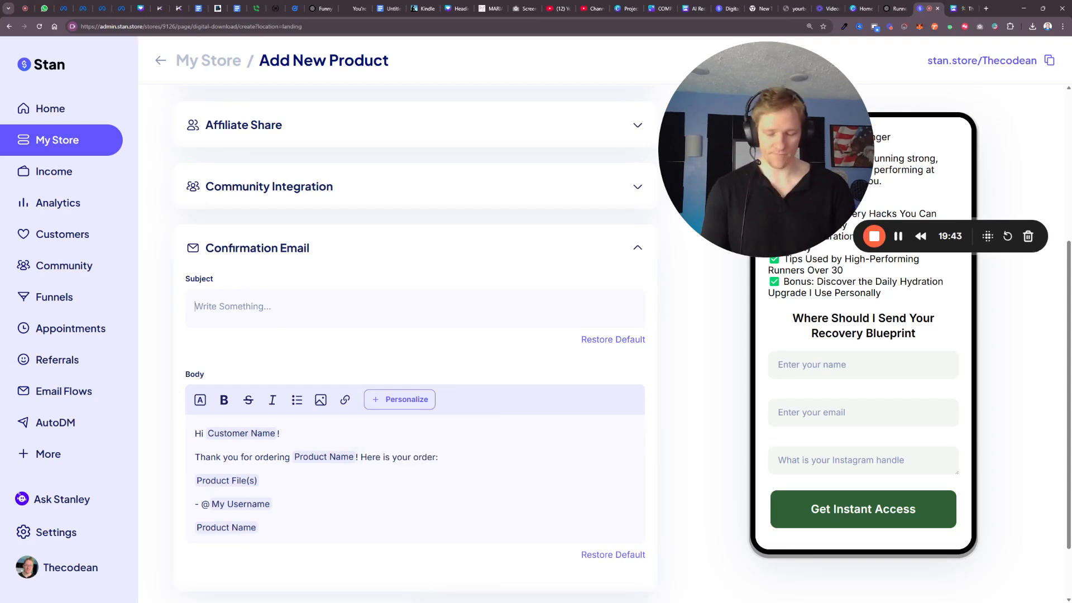
text(Ru)
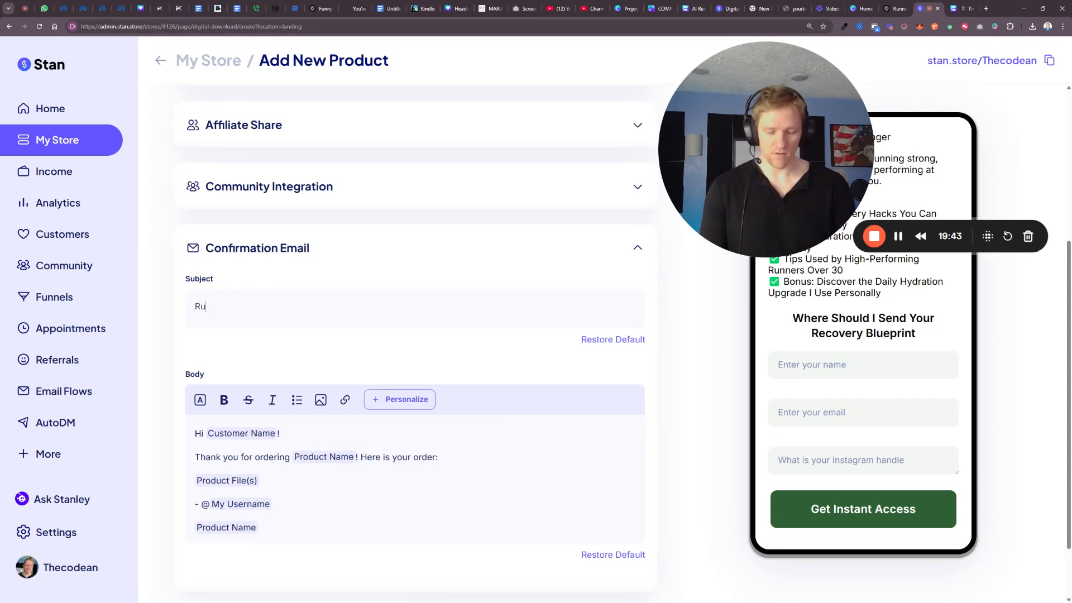
text(nners Recovery Blueprint)
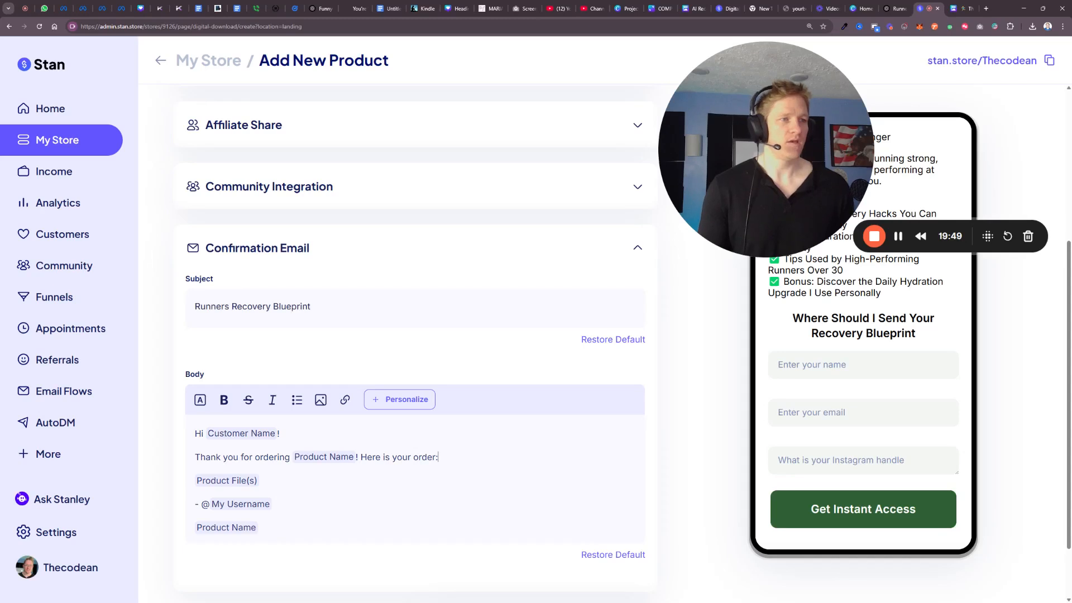
Add "the" before the product name in the email body and replace the @ My Username sign-off with the My Name placeholder.
scroll(227, 413, down, 1)
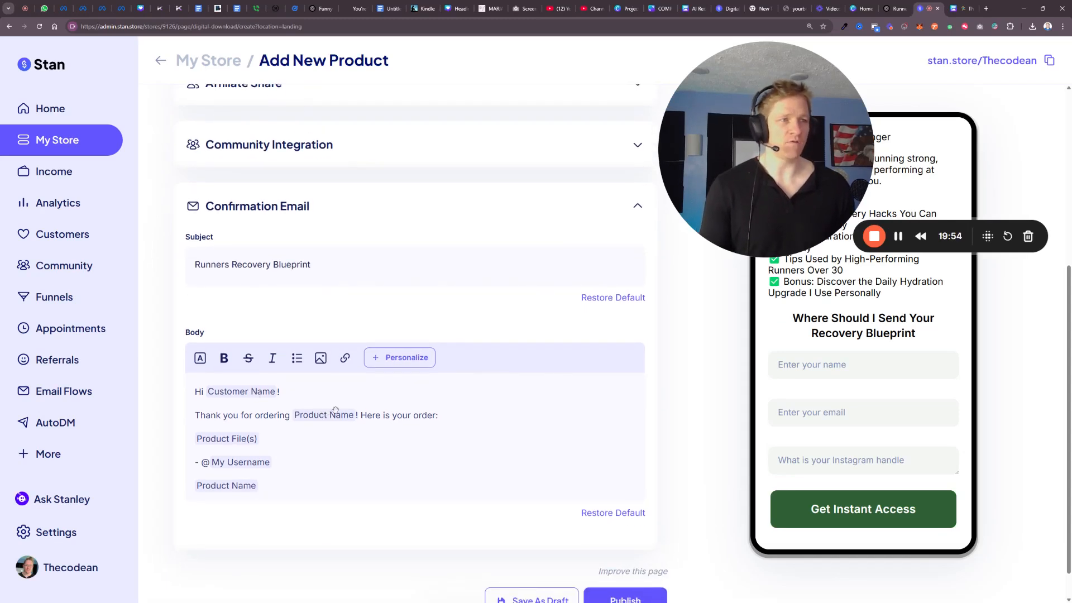
text(the)
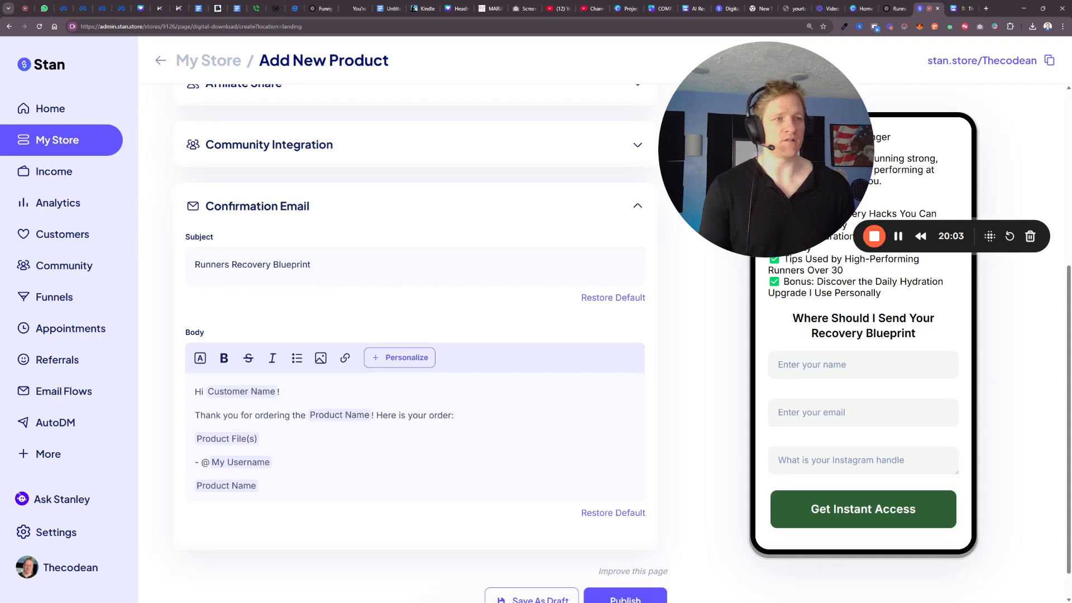
key(BackSpace)
click(408, 360)
click(413, 388)
key(BackSpace)
key(BackSpace)
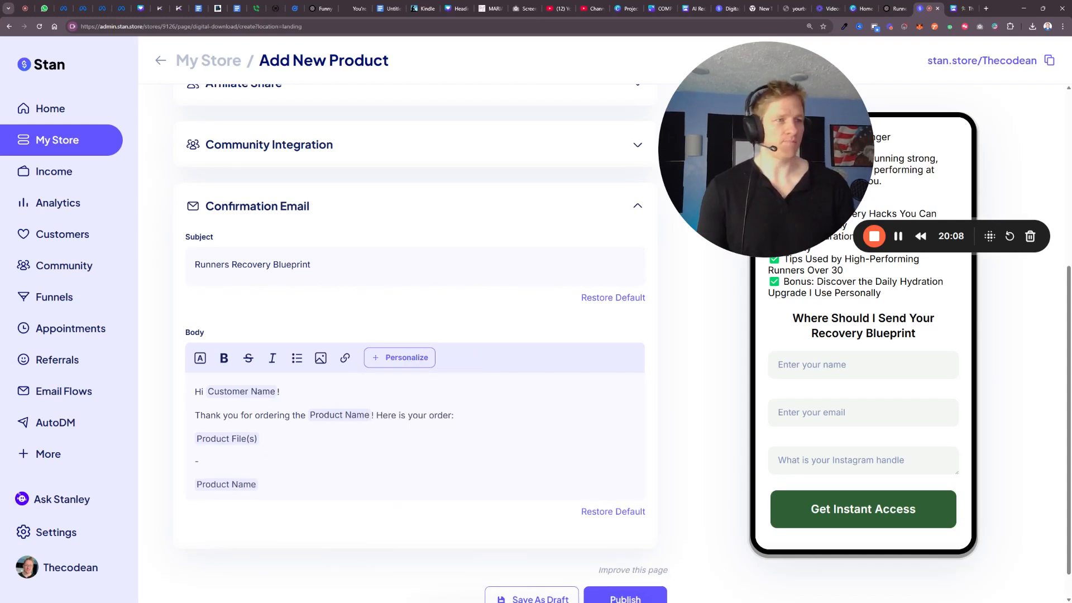
click(400, 357)
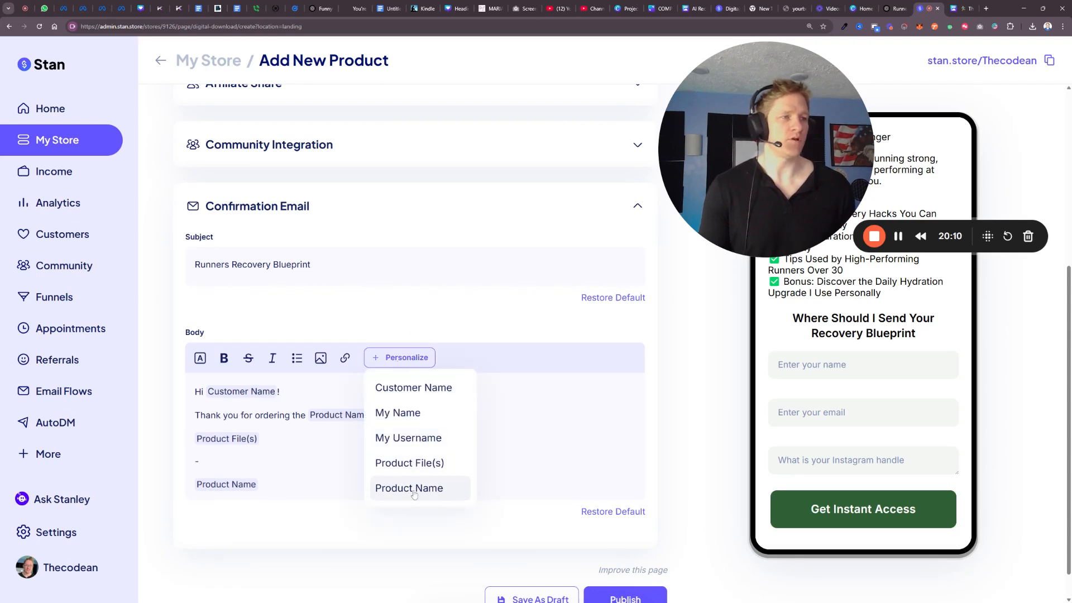
click(405, 413)
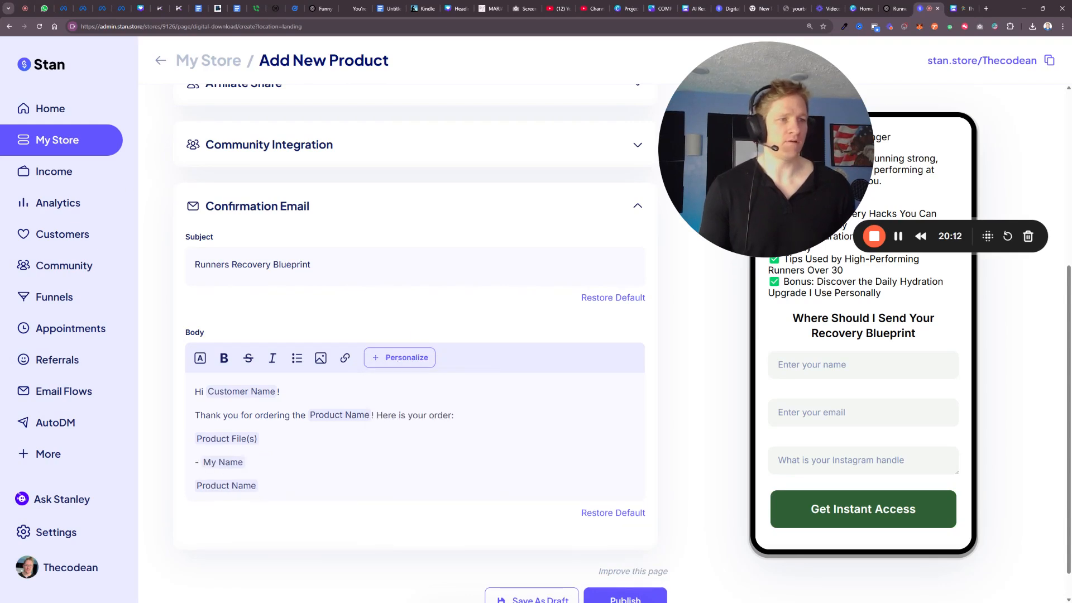
Replace the trailing Product Name placeholder with "PS" followed by the "BOOK YOUR FREE 15-MIN RUNNER RECOVERY CALL" offer and its description copied from ChatGPT.
key(BackSpace)
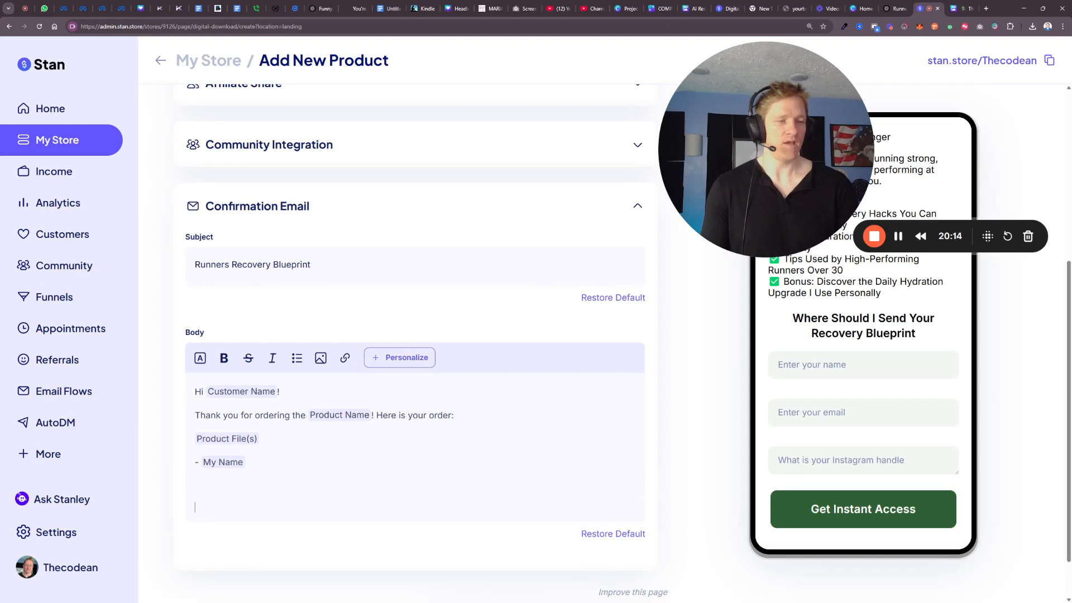
text(PS)
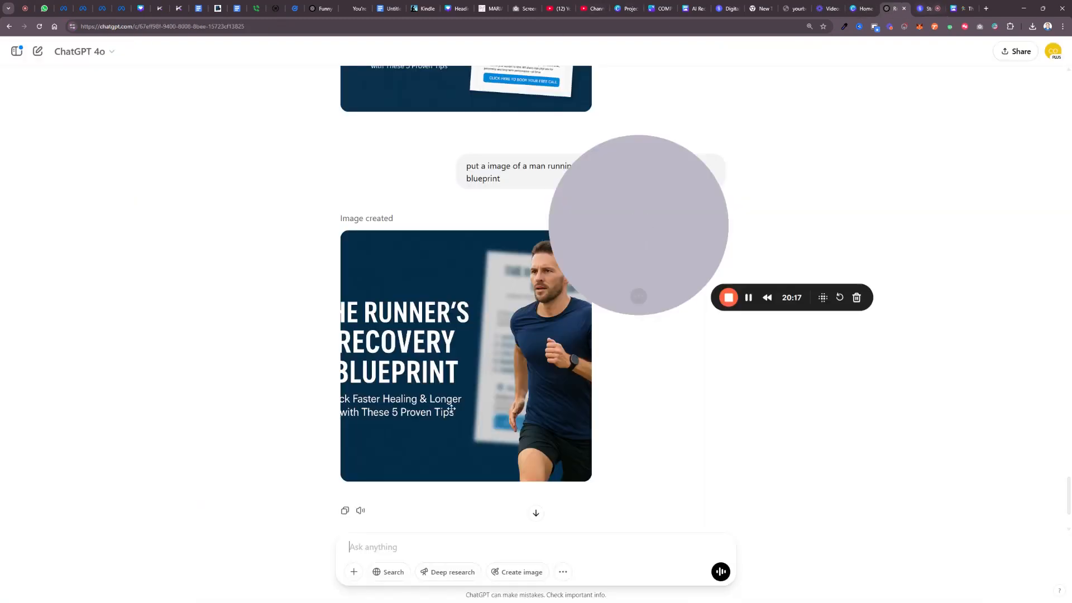
click(897, 8)
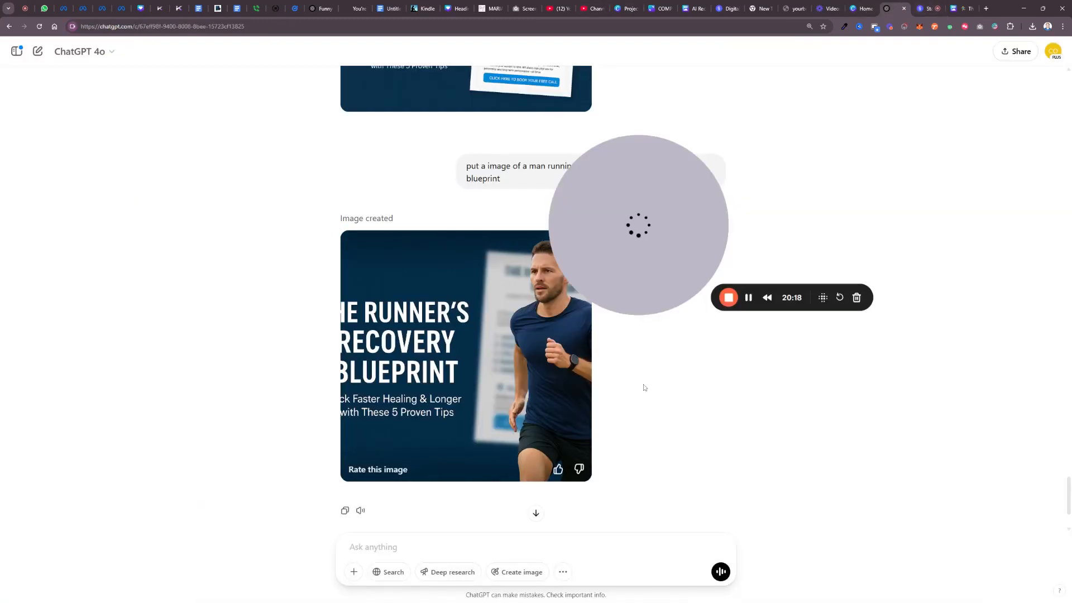
scroll(648, 394, up, 10)
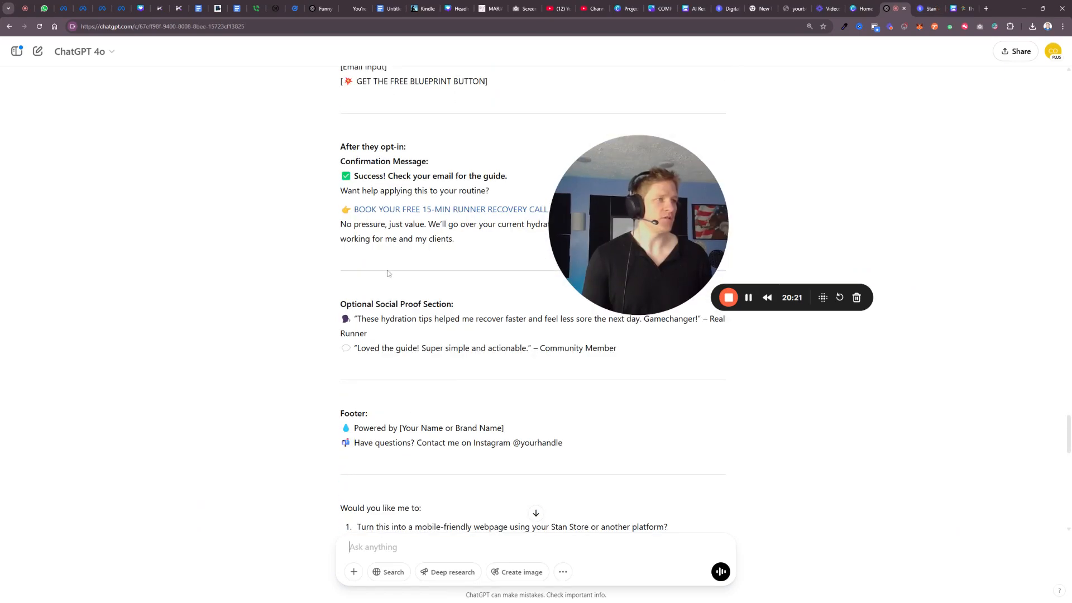
drag(638, 225, 772, 430)
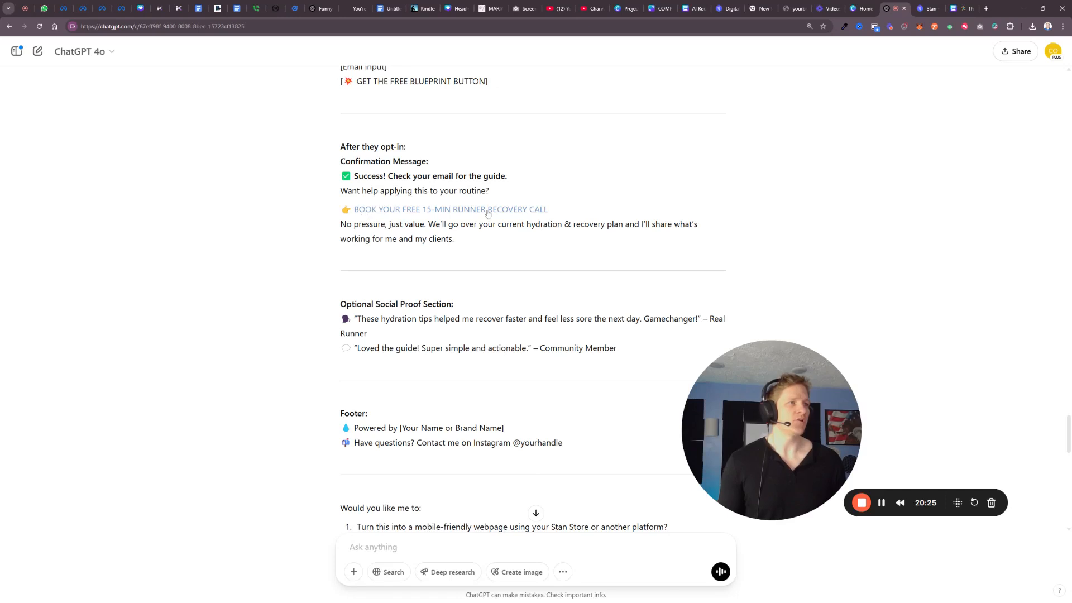
drag(464, 242, 324, 214)
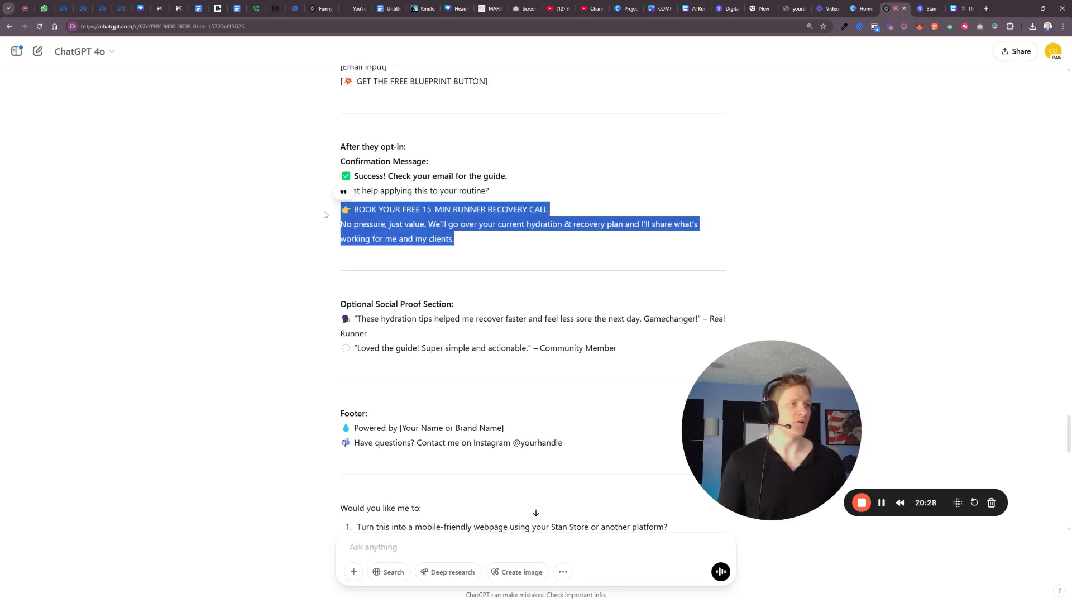
click(928, 8)
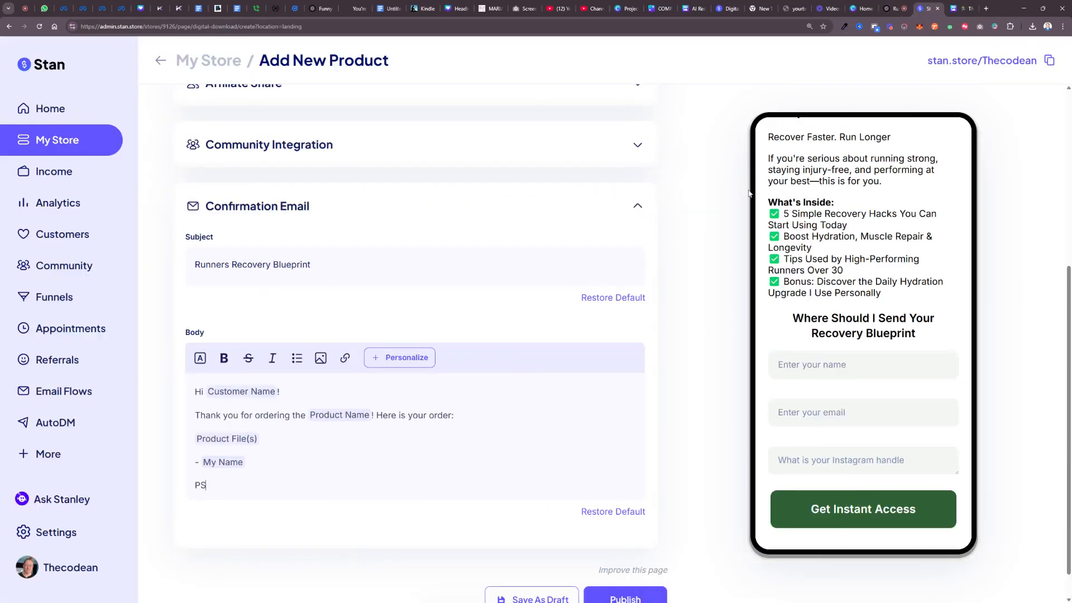
key(ctrl+v)
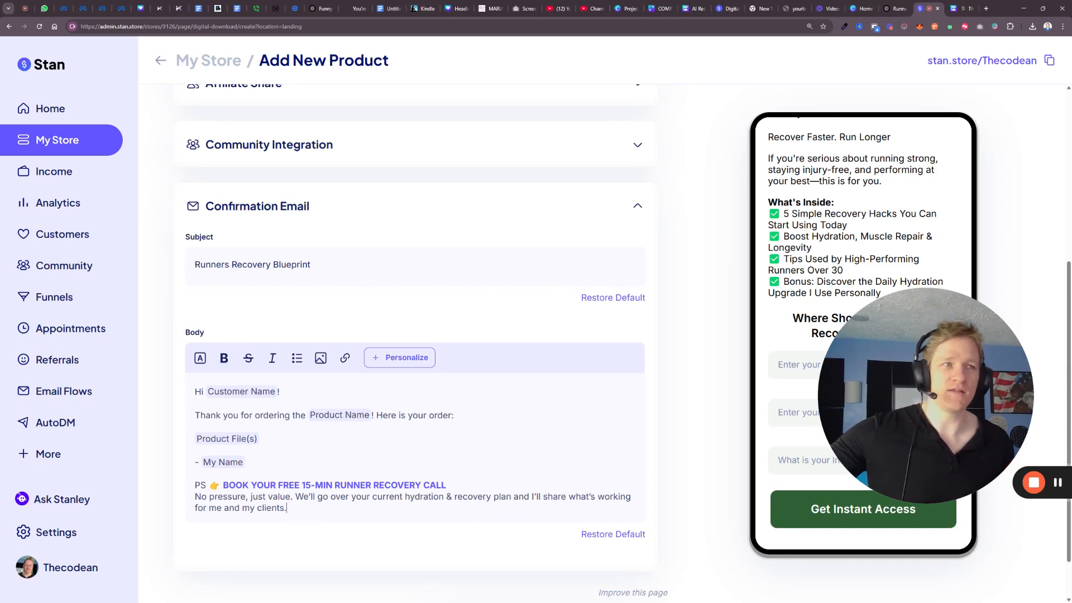
scroll(317, 508, down, 1)
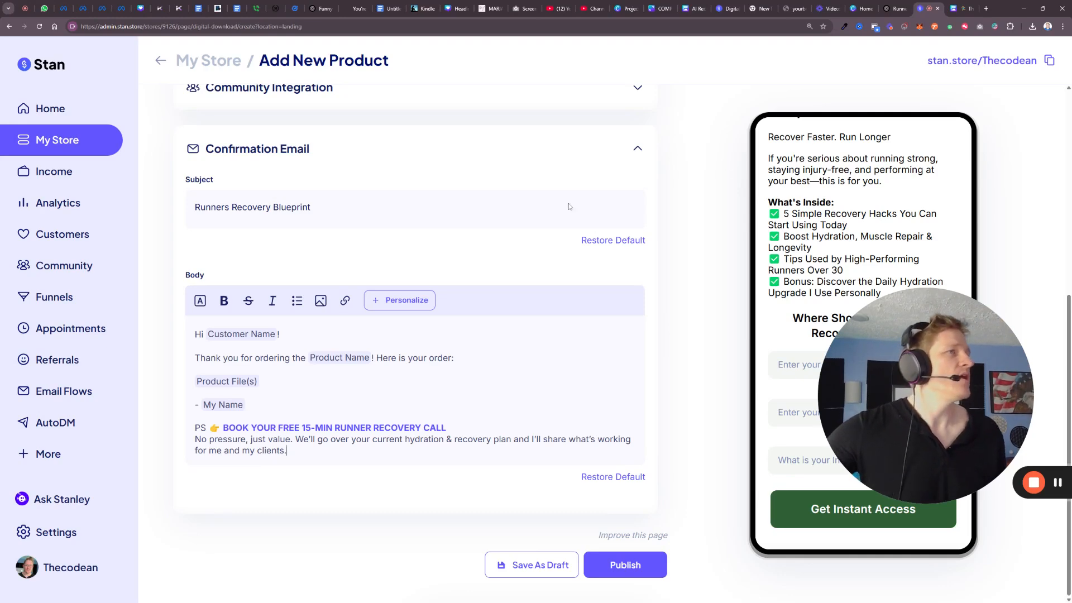
Switch to ChatGPT, check the latest mockup with the running man, and request it with the prompt "can you make it a 16:9 image".
scroll(624, 186, up, 10)
click(201, 130)
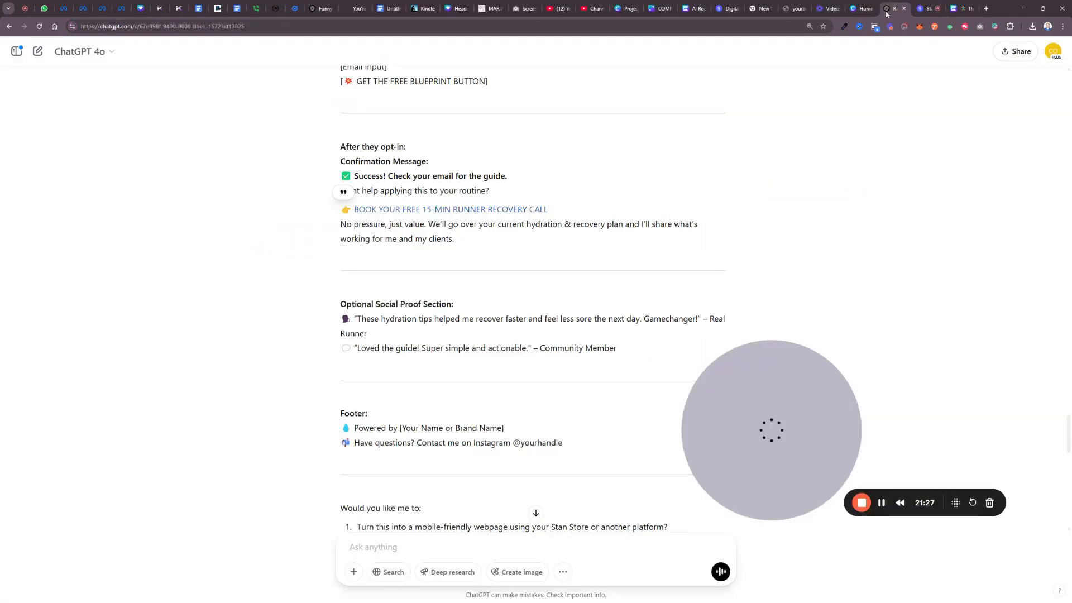
click(896, 9)
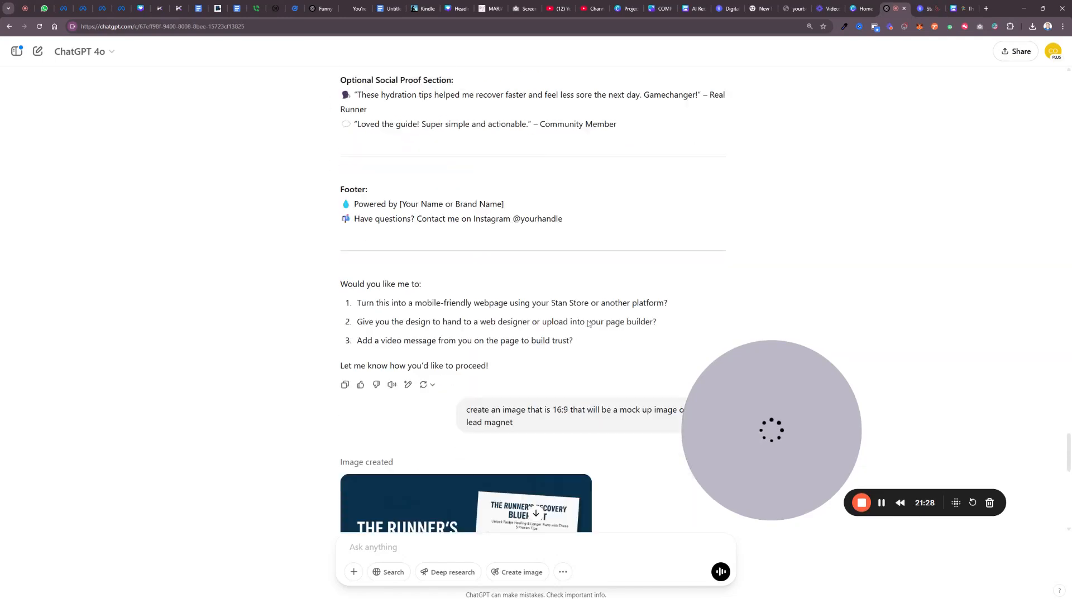
scroll(593, 321, down, 10)
click(436, 256)
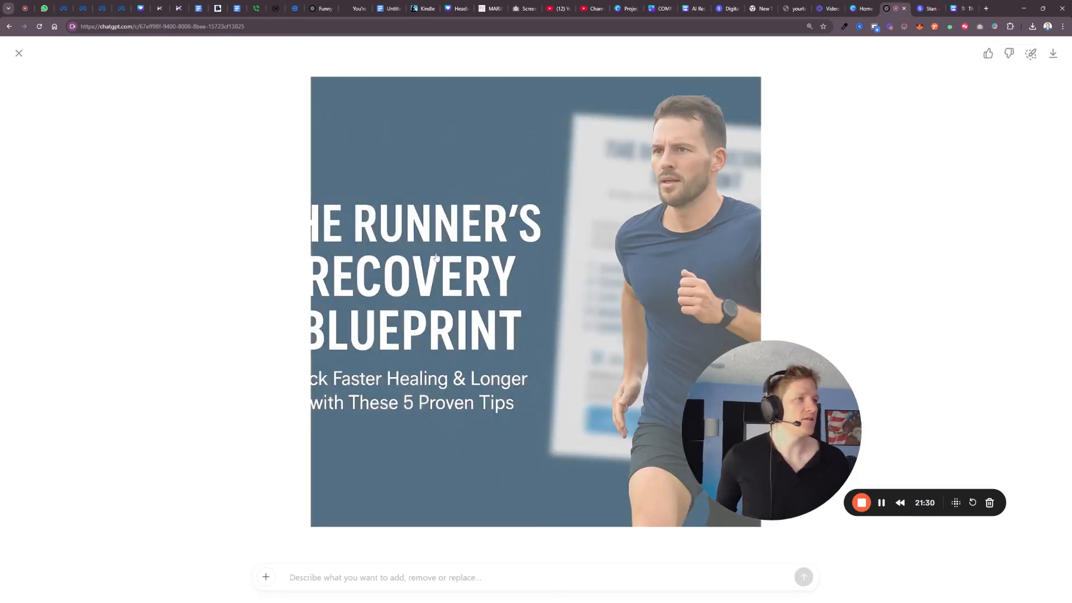
click(19, 53)
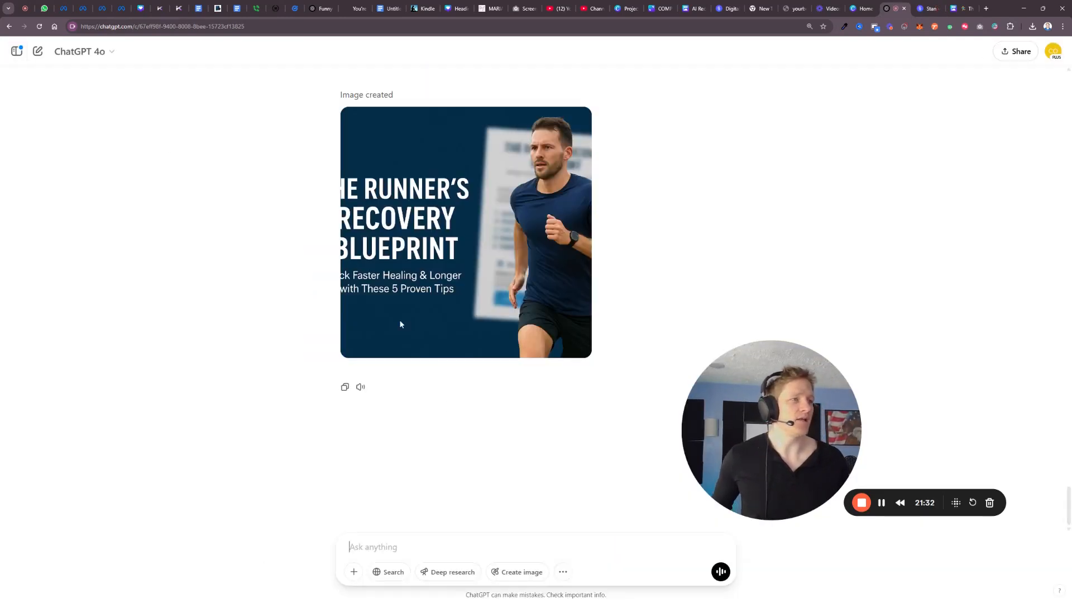
text(can you make it a 15)
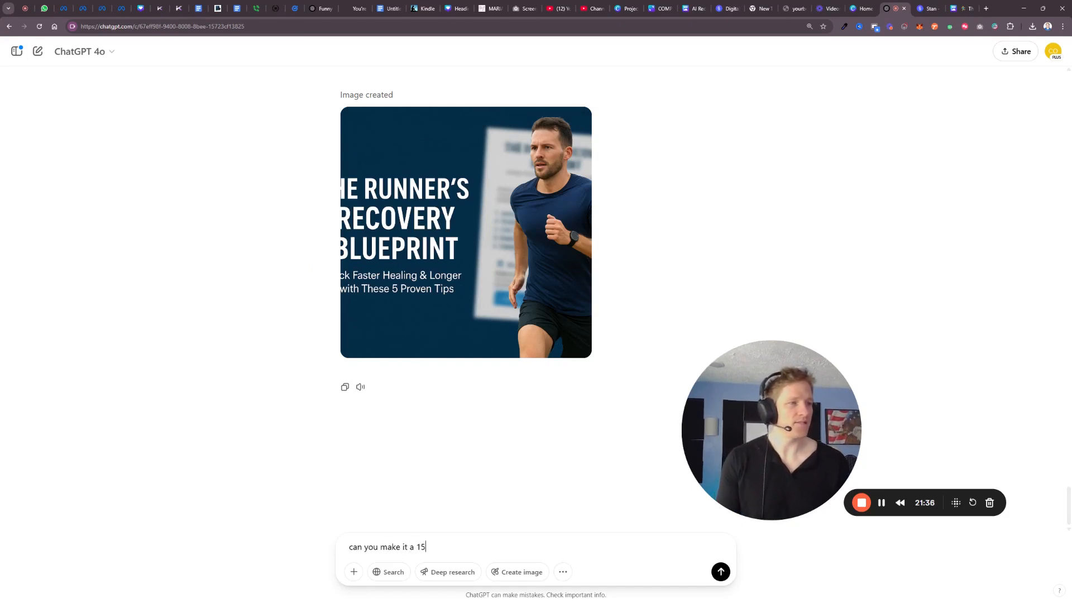
text( by)
key(BackSpace)
key(BackSpace)
key(BackSpace)
text(:9 image)
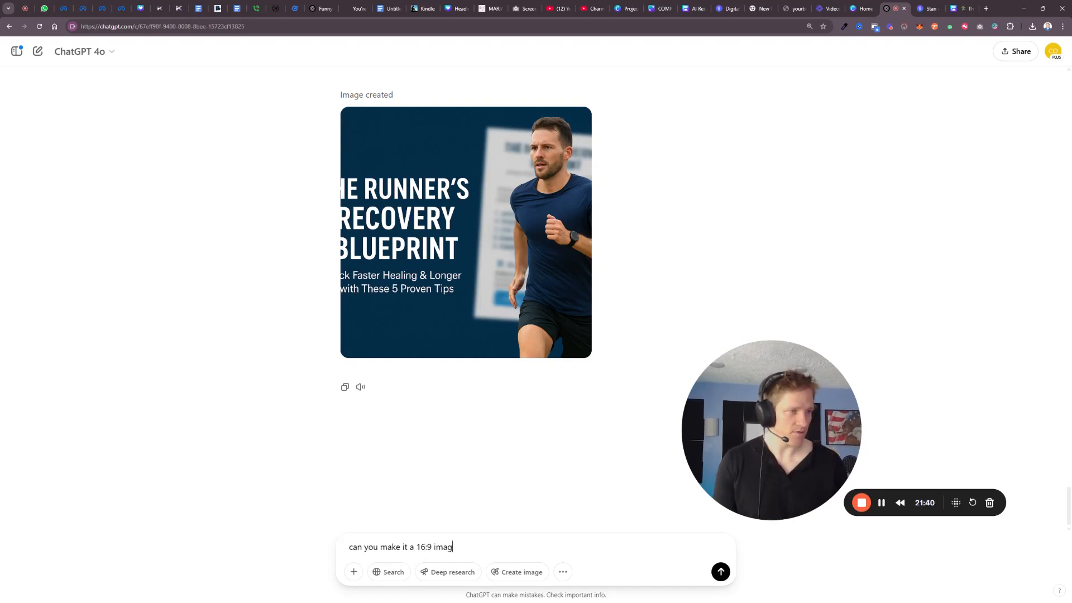
key(Return)
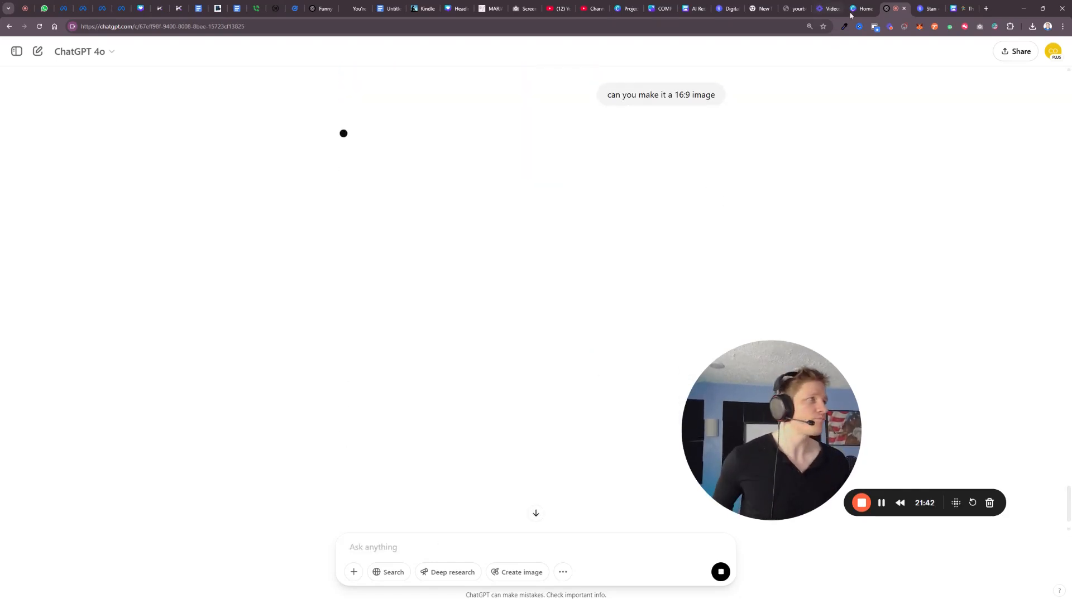
Switch back to Stan and review the product's confirmation email subject and body.
click(863, 9)
click(928, 8)
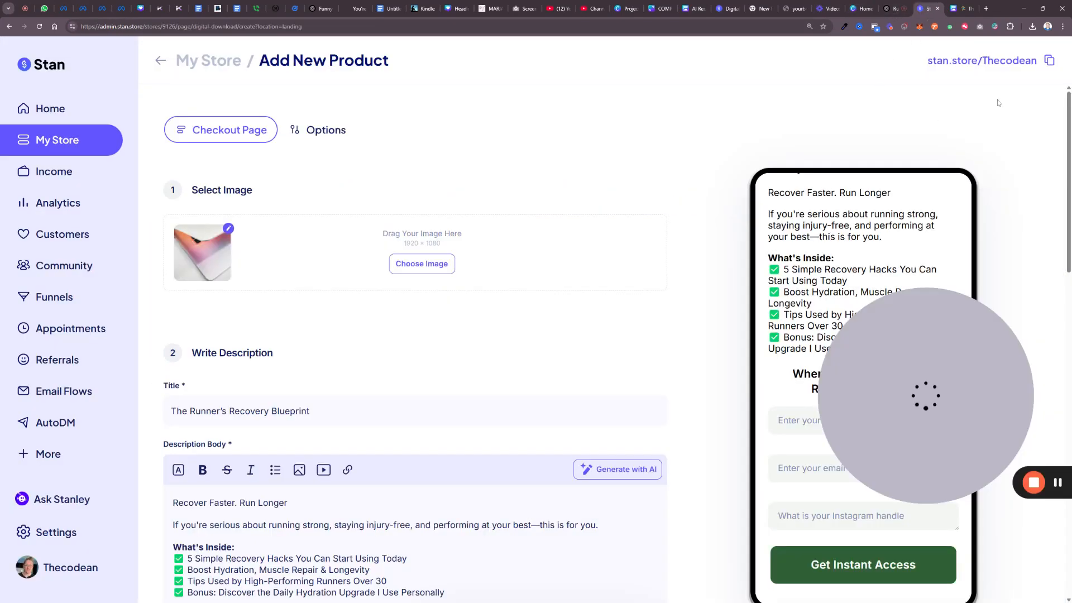
scroll(461, 255, down, 2)
scroll(461, 255, up, 2)
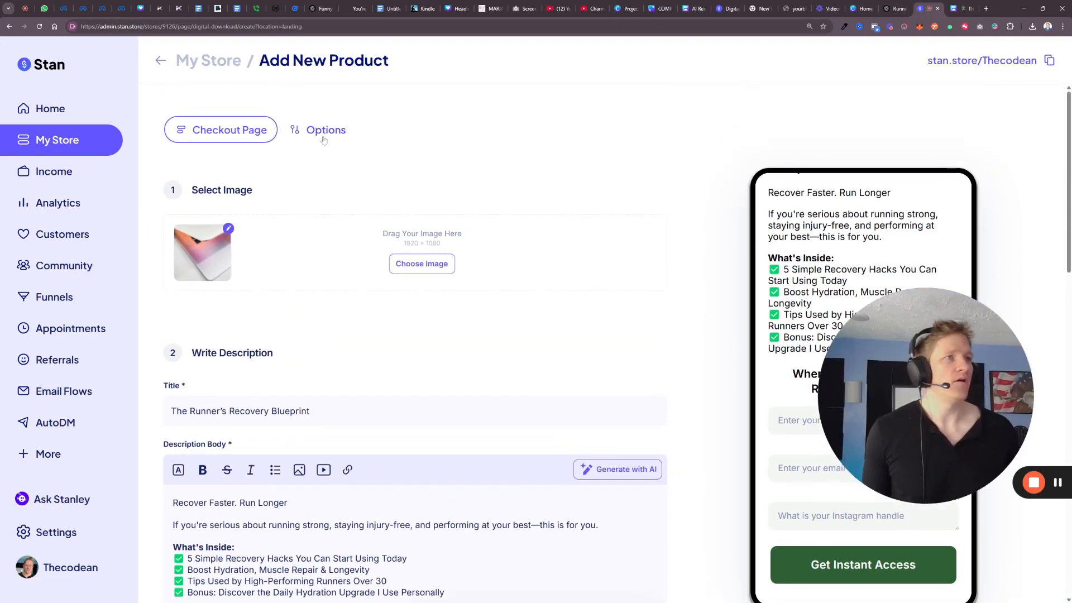
click(323, 134)
drag(925, 395, 562, 149)
scroll(525, 371, down, 6)
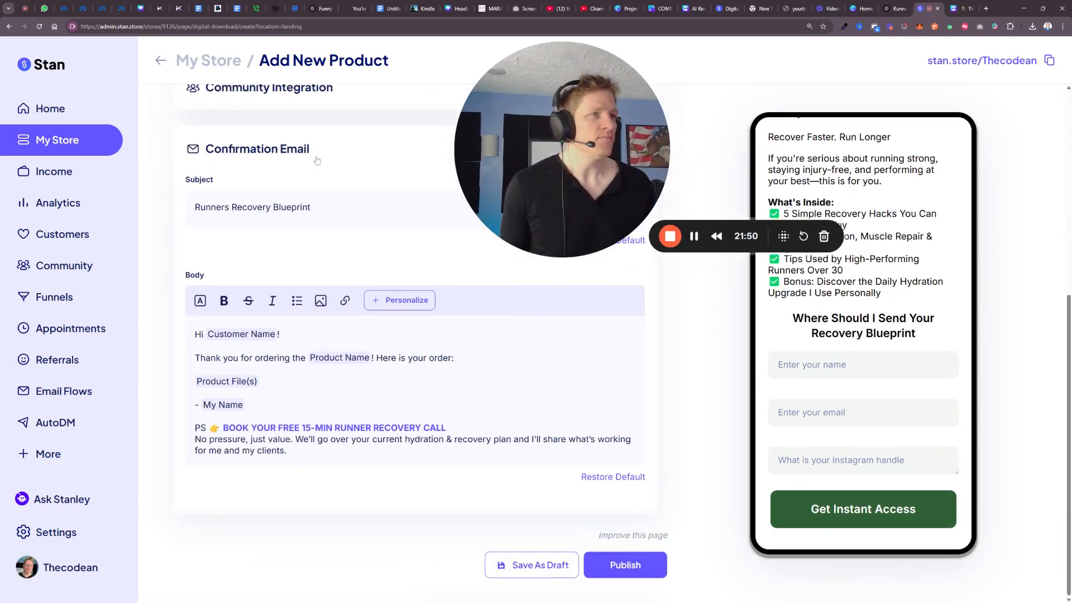
Collapse the confirmation email section, check the remaining product options and publish the product.
click(317, 160)
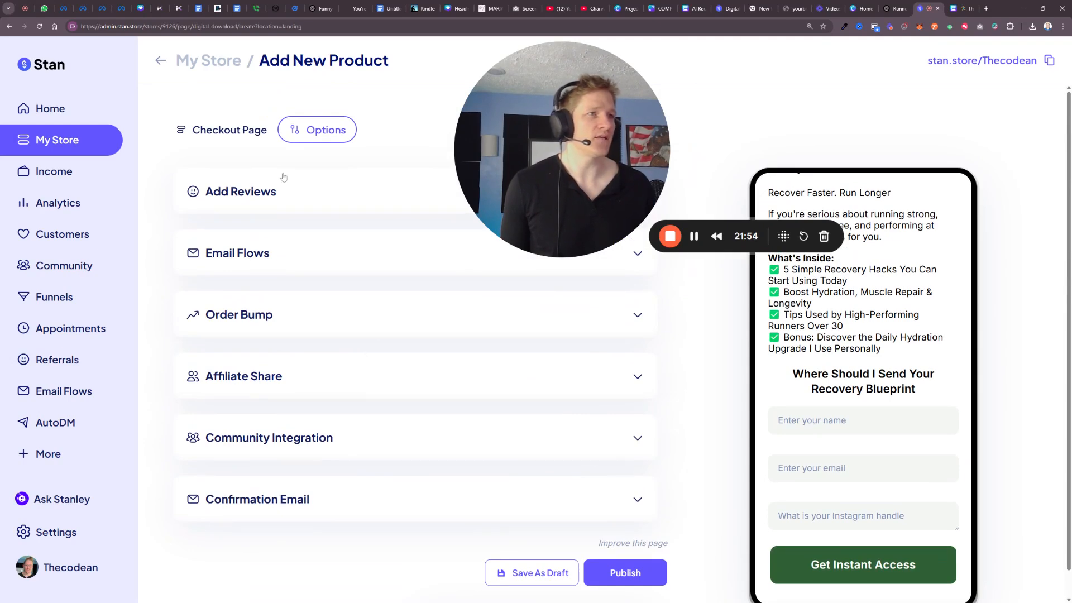
click(233, 134)
click(312, 131)
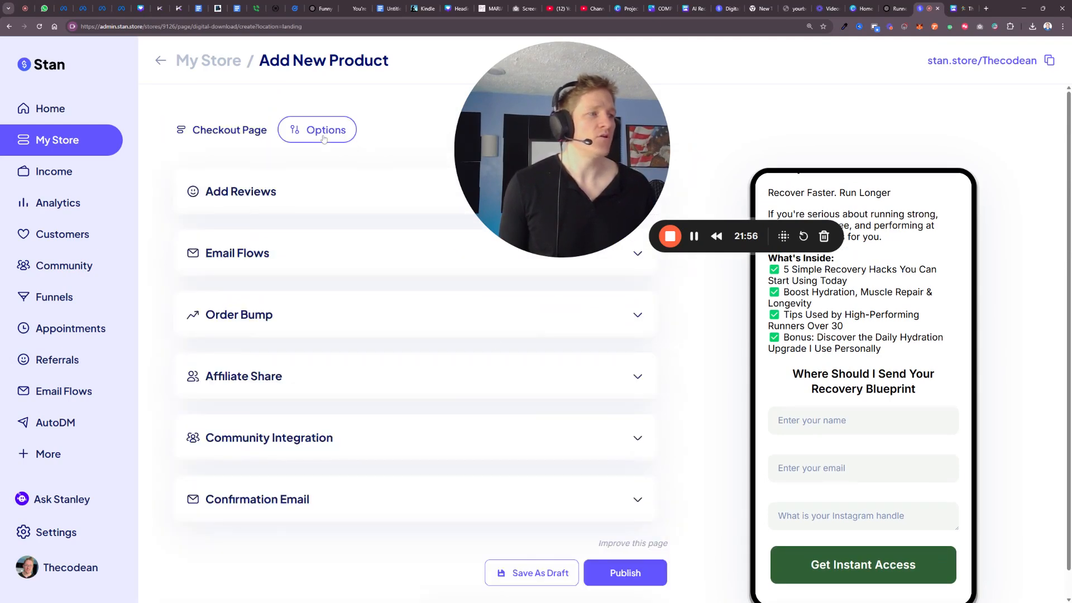
click(619, 575)
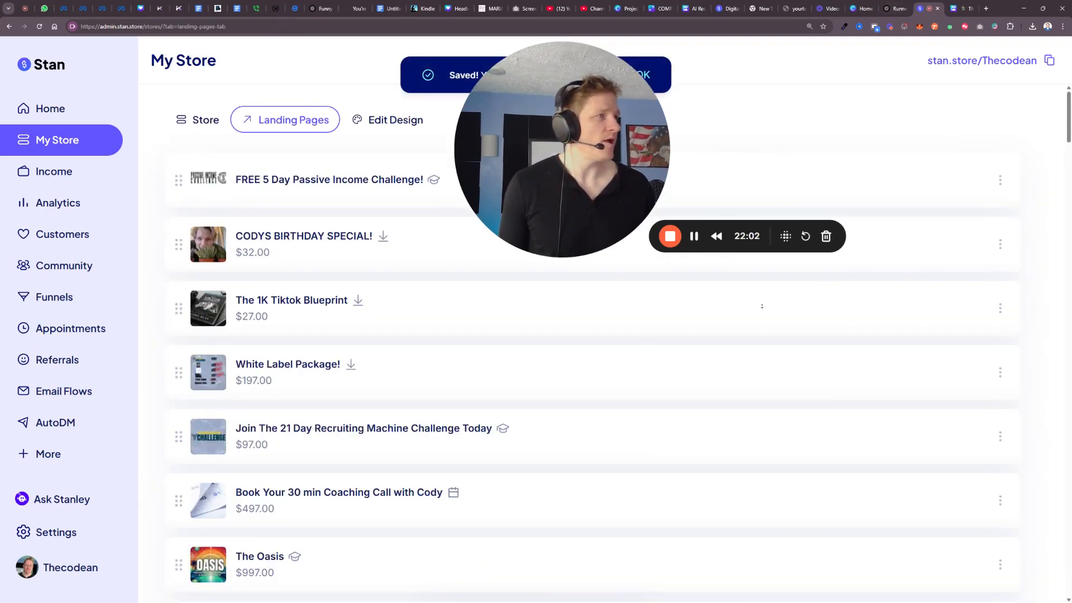
Copy the URL of The Runner's Recovery Blueprint landing page and load it in a new browser tab.
scroll(791, 270, down, 15)
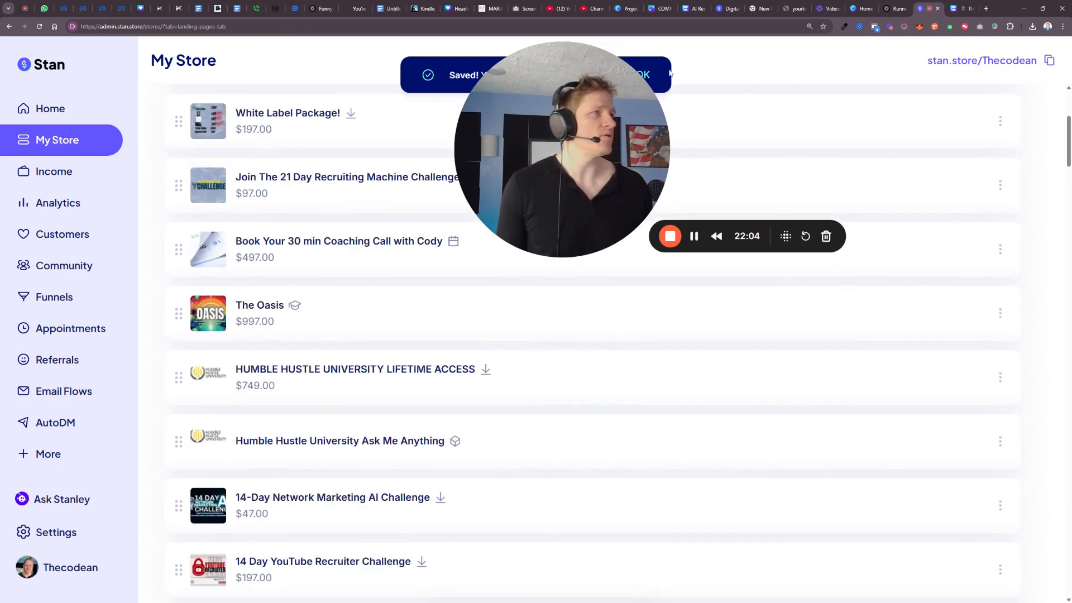
scroll(843, 328, down, 5)
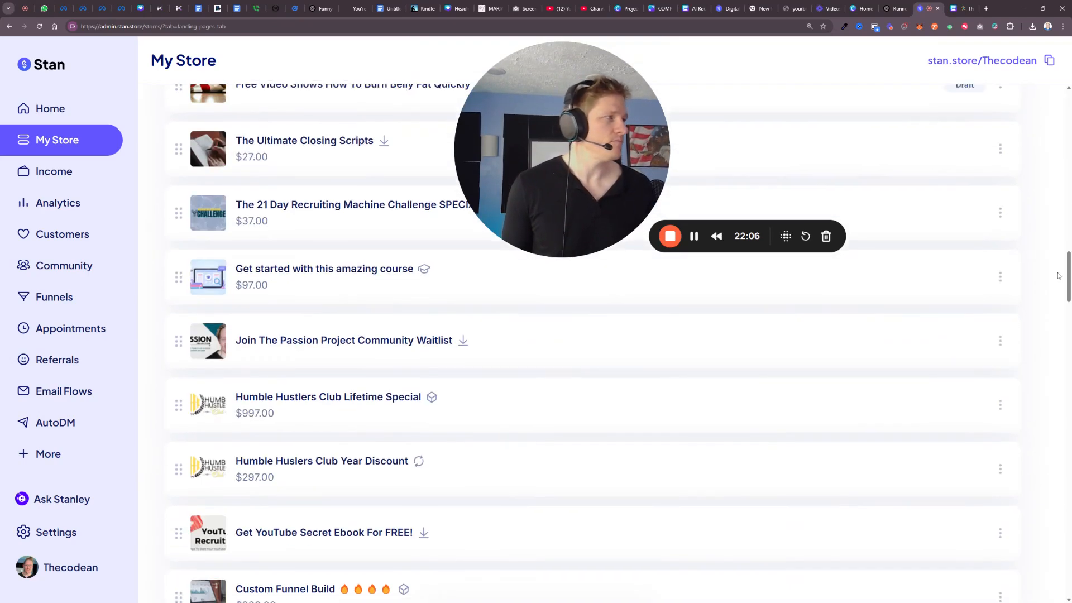
scroll(1070, 522, down, 8)
scroll(1064, 585, down, 2)
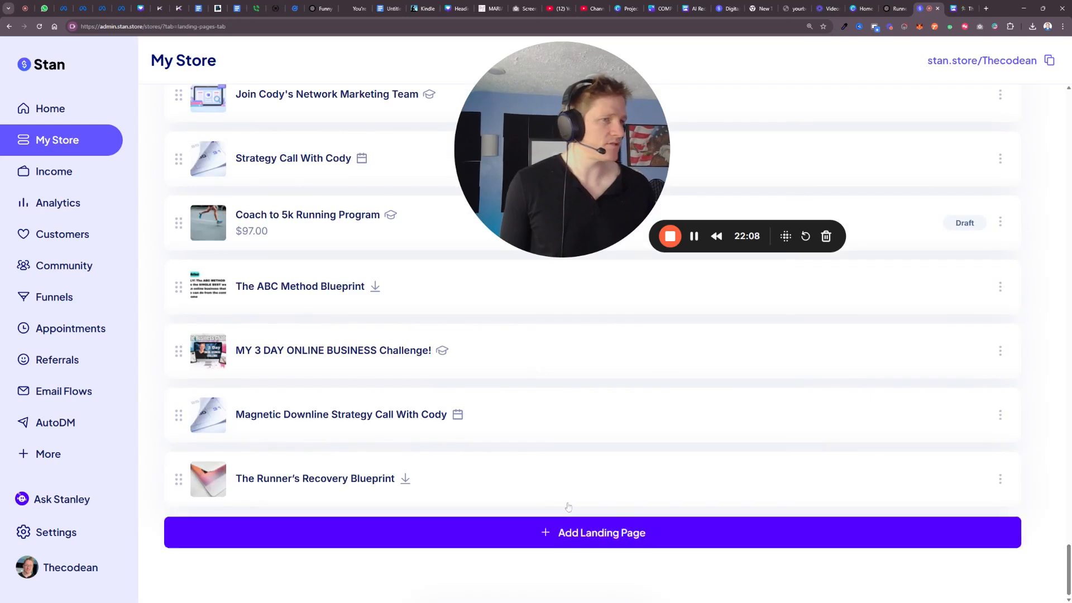
click(999, 479)
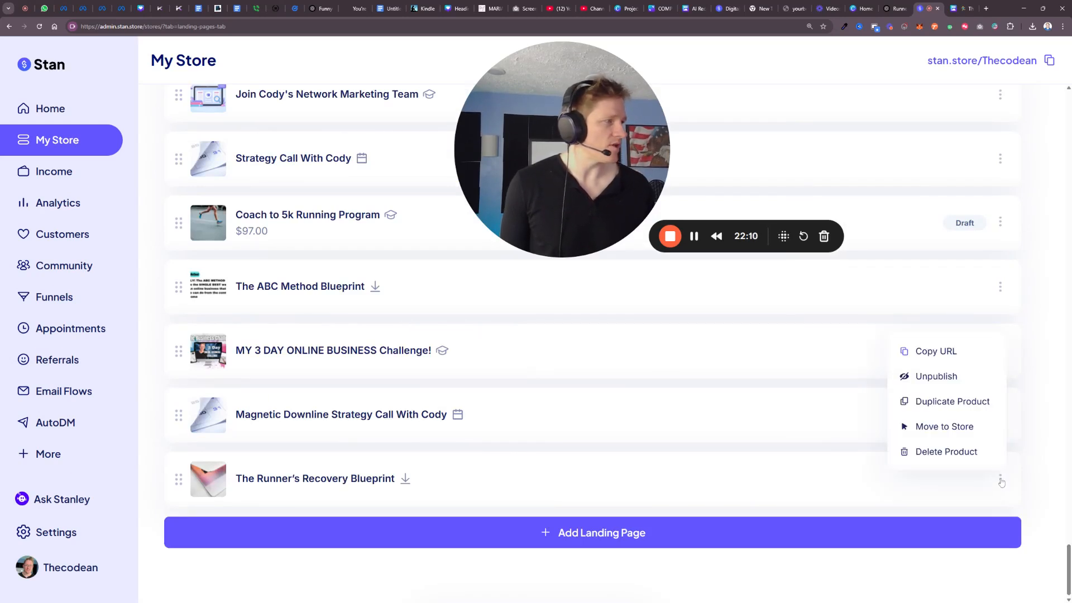
click(929, 352)
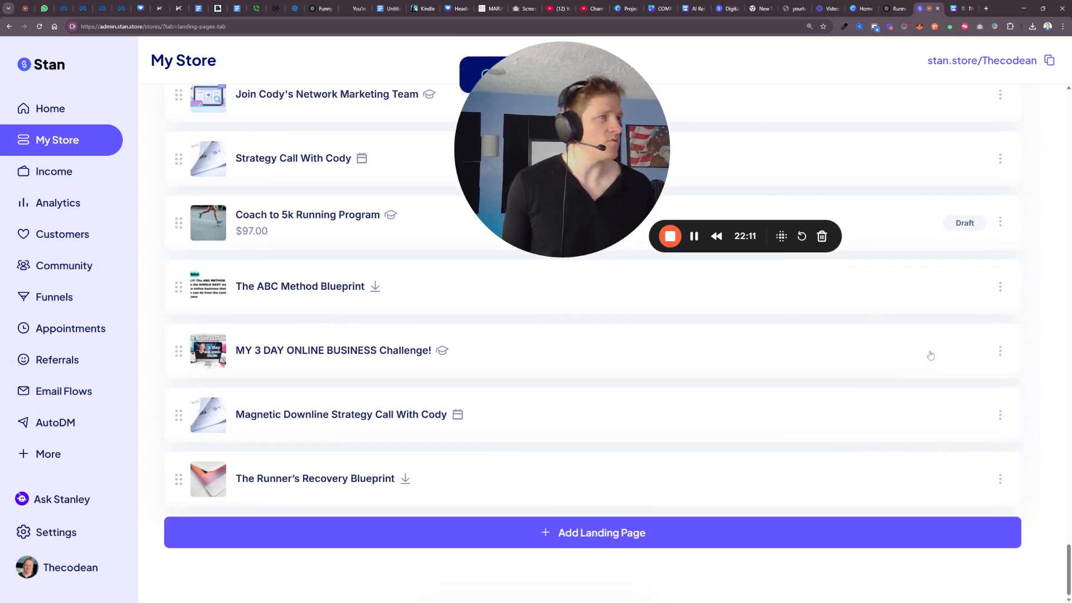
click(985, 8)
key(ctrl+v)
key(Return)
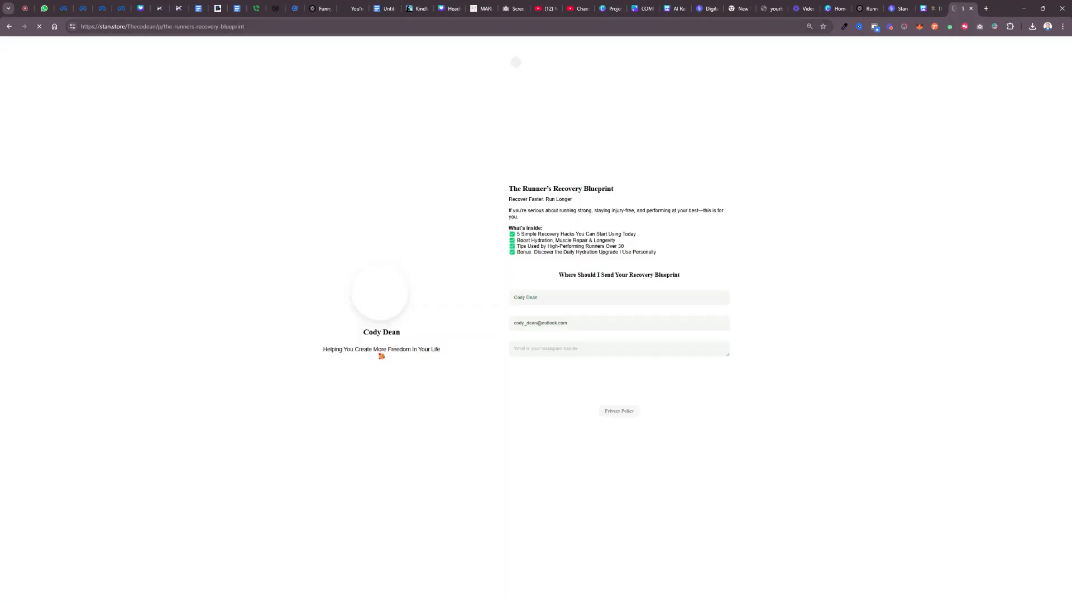
Switch to ChatGPT and check the progress of the requested 16:9 mockup image.
key(ctrl+l)
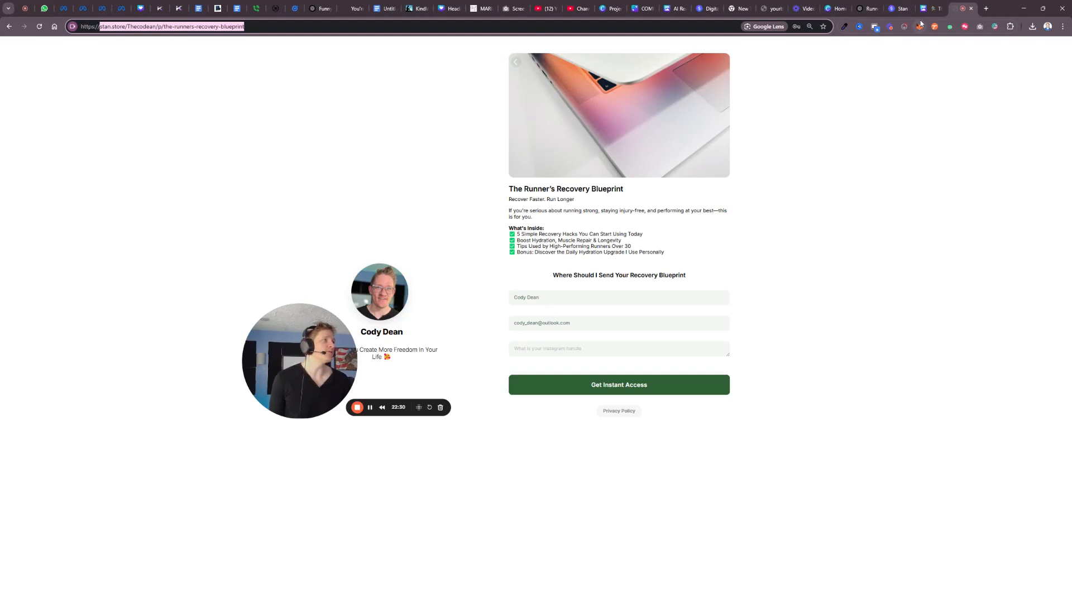
click(870, 11)
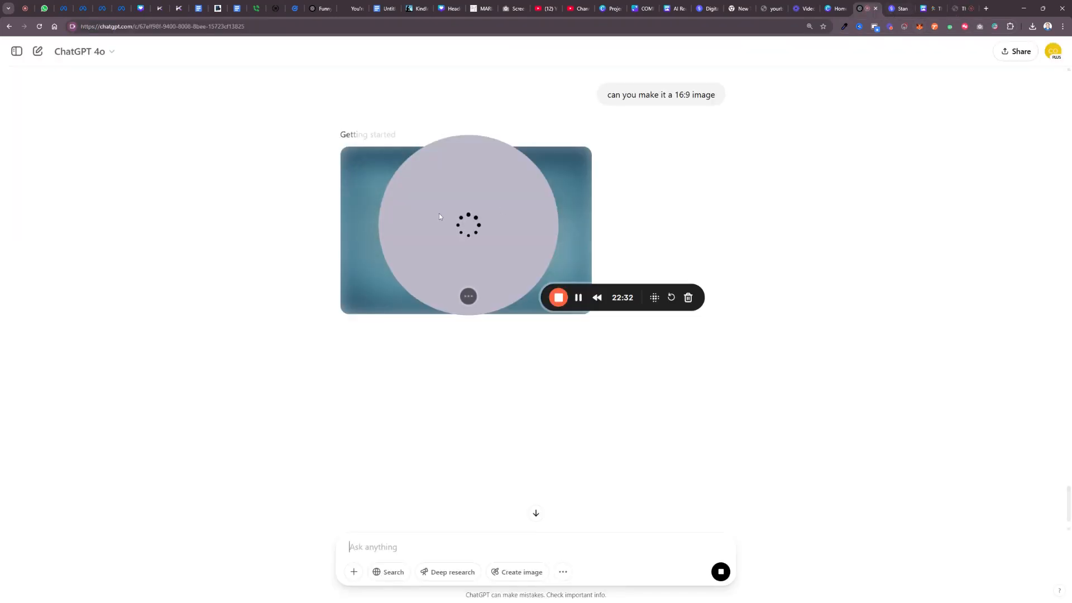
drag(522, 210, 802, 194)
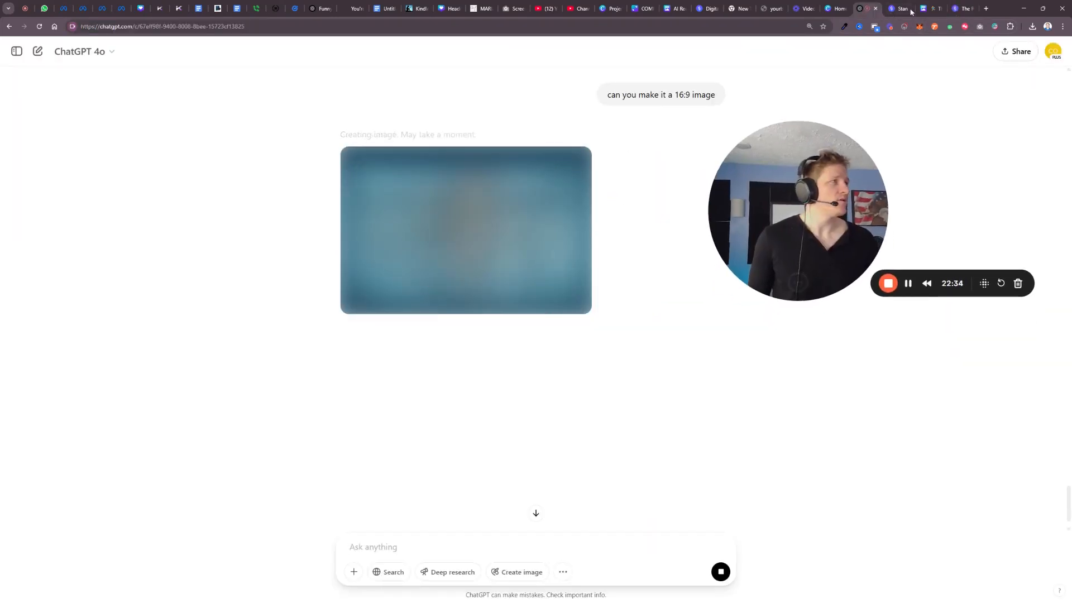
Switch to Stan, open The Runner's Recovery Blueprint for editing and remove the Instagram handle question from the collected info fields.
click(898, 9)
click(306, 481)
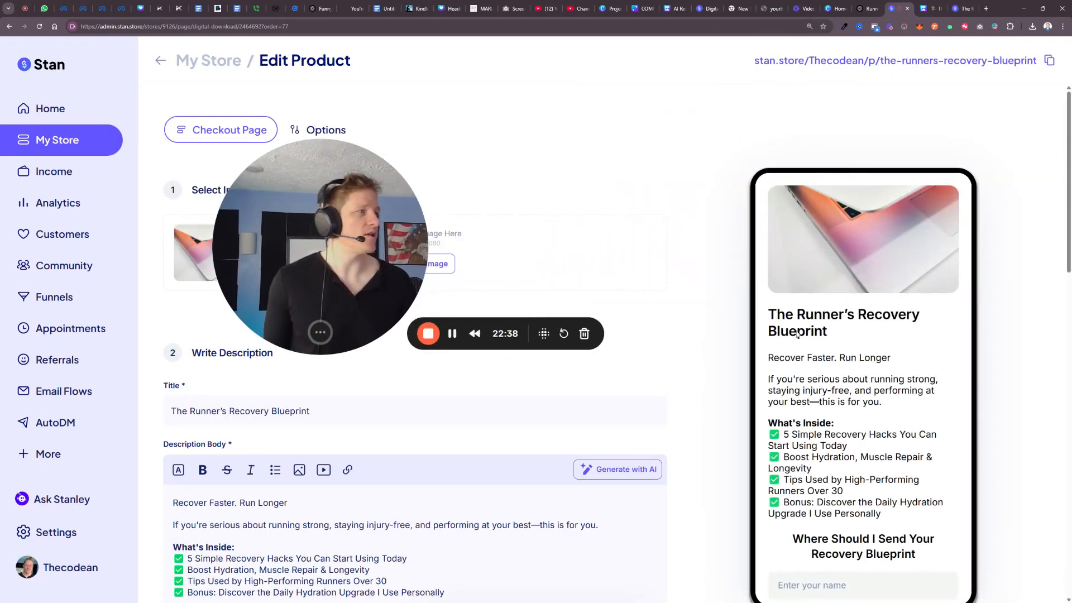
scroll(798, 334, down, 2)
scroll(852, 413, down, 5)
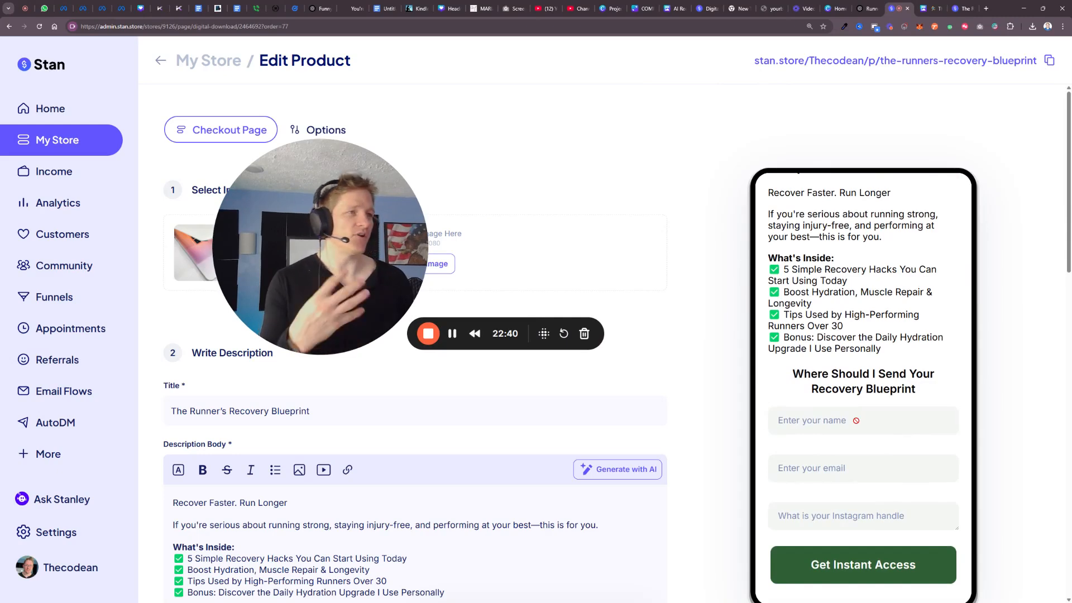
scroll(852, 412, up, 5)
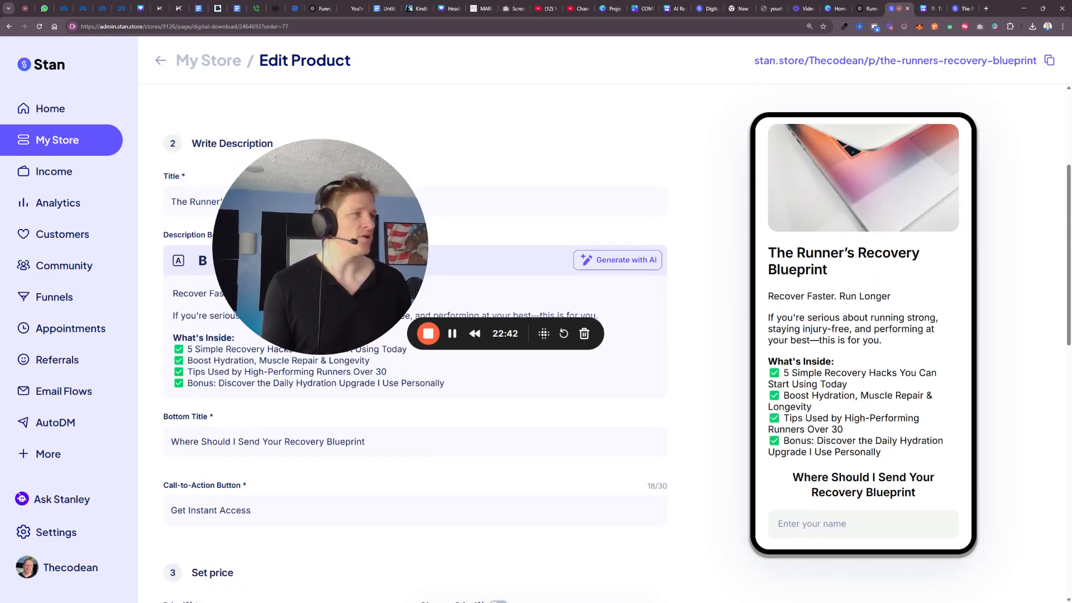
scroll(863, 473, down, 5)
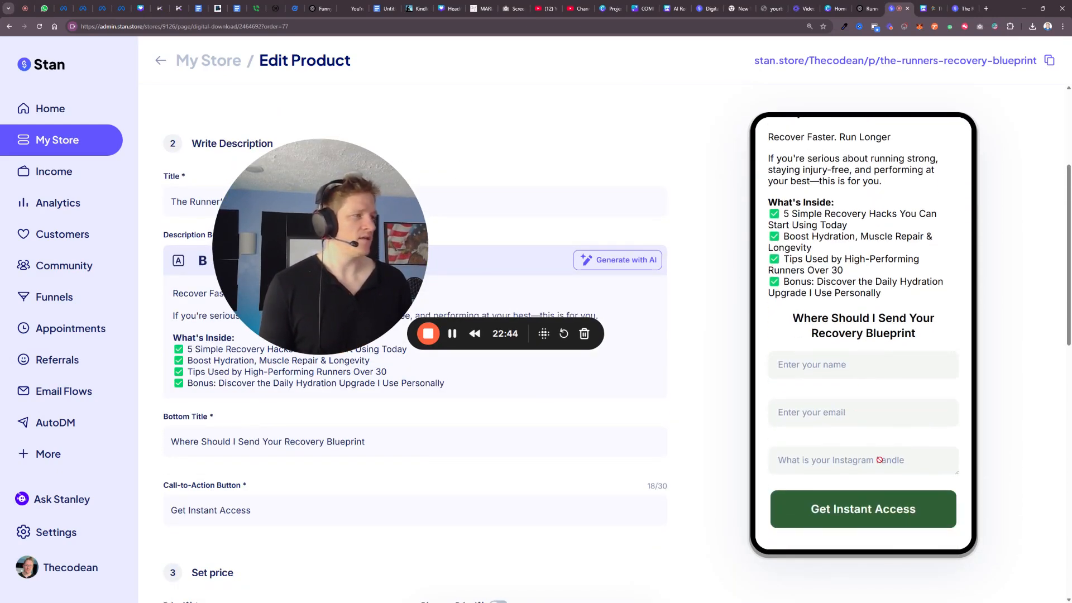
scroll(832, 486, down, 8)
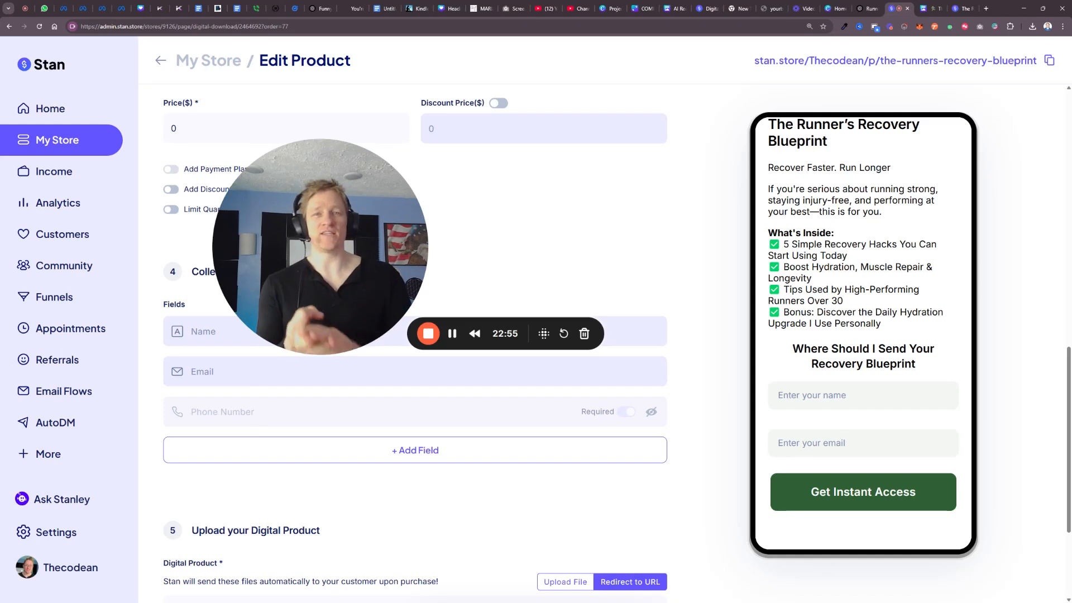
Switch to ChatGPT, wait for the 16:9 Runner's Recovery Blueprint mockup and download it.
click(867, 9)
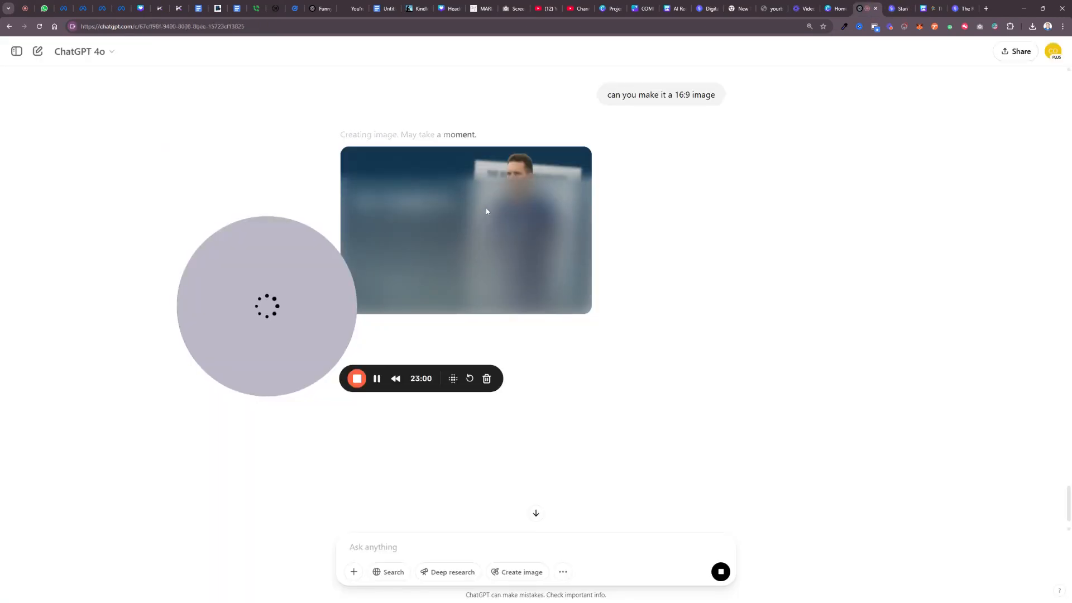
drag(284, 299, 180, 217)
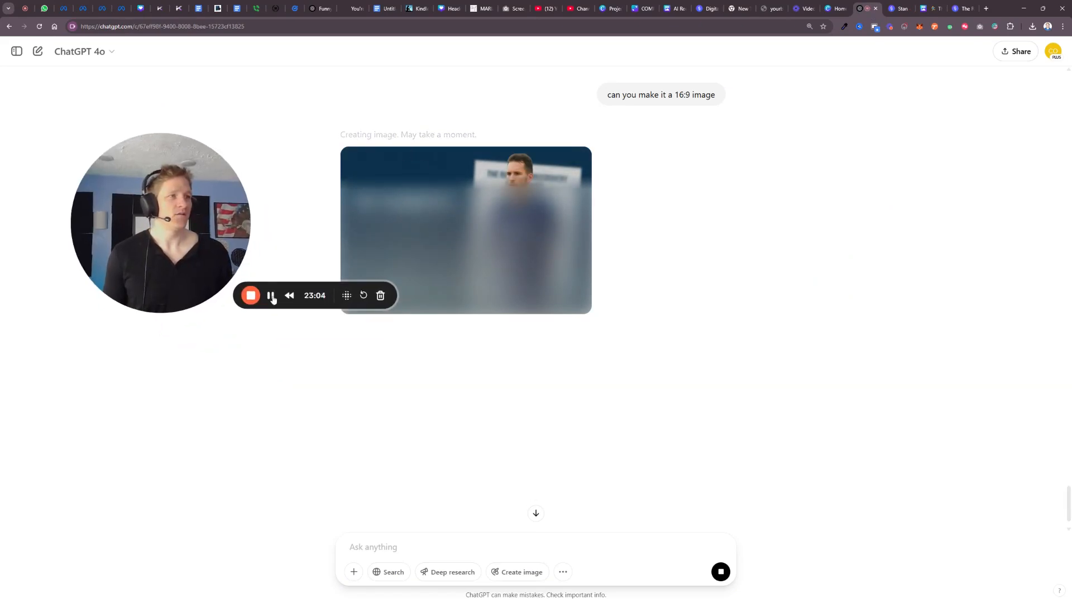
drag(200, 242, 195, 333)
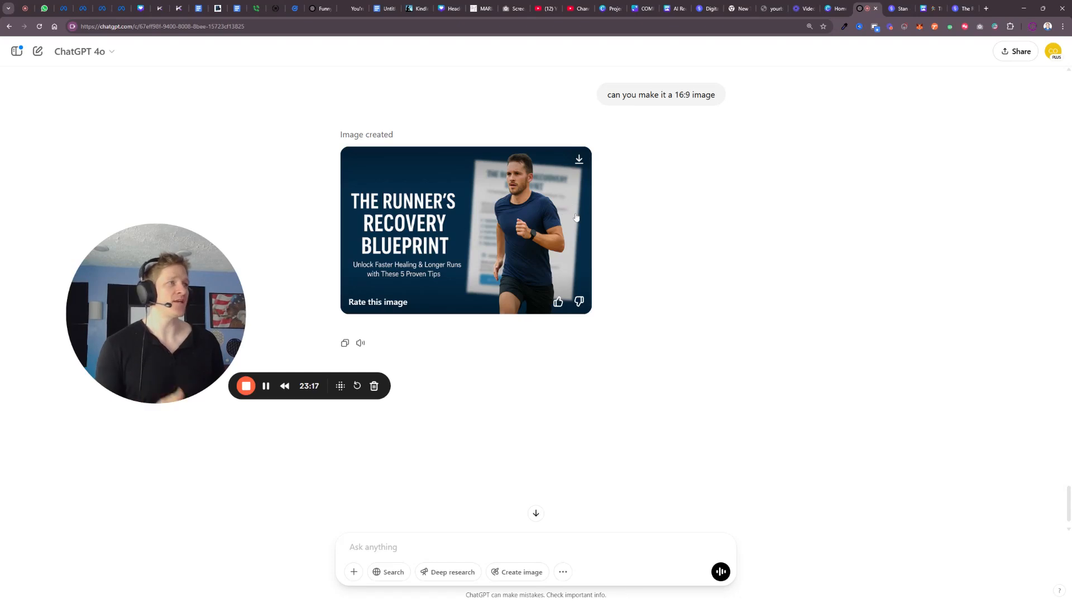
Switch back to Stan and replace the product's placeholder image with the downloaded 16:9 mockup, accepting the suggested crop.
click(903, 12)
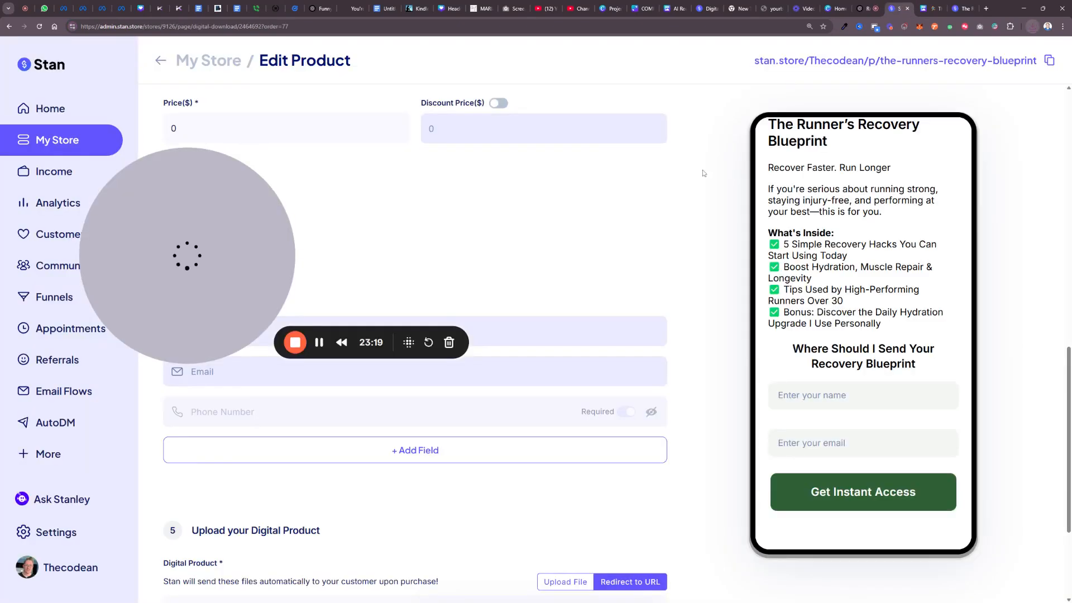
scroll(522, 266, up, 12)
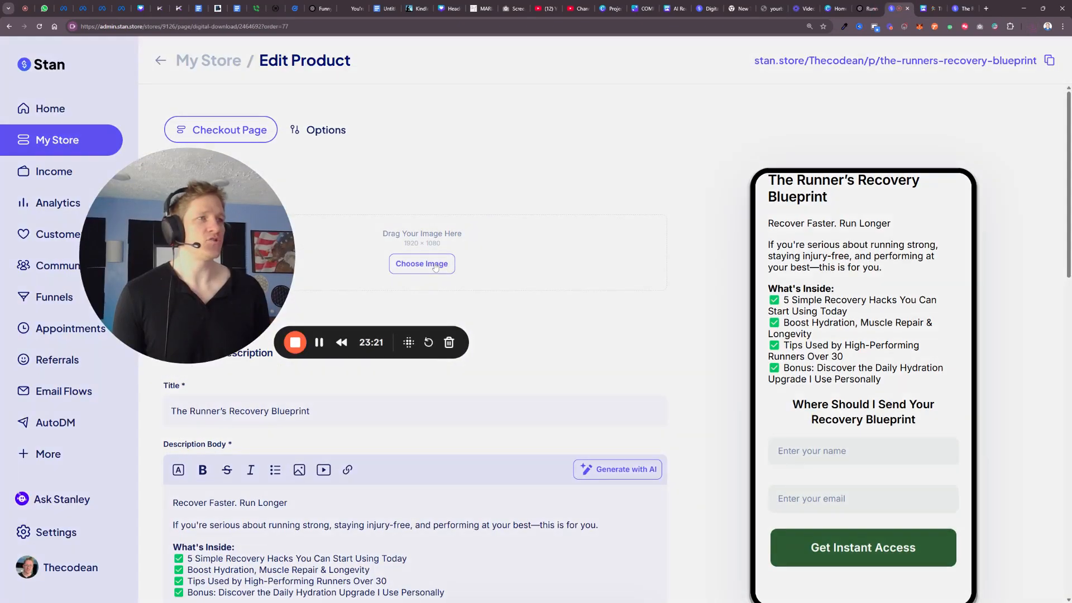
click(435, 266)
click(394, 222)
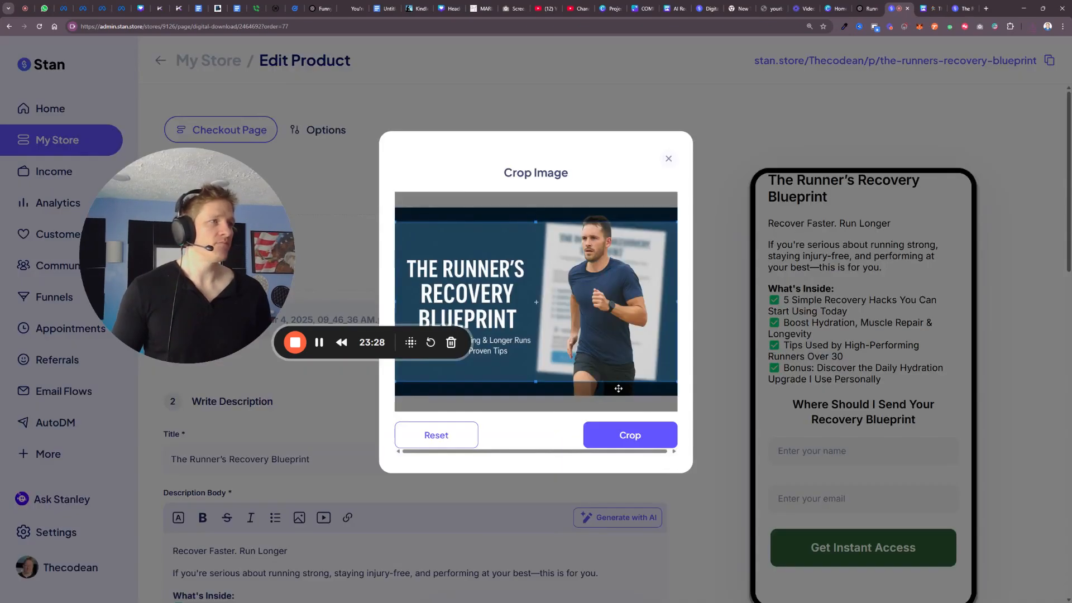
click(613, 443)
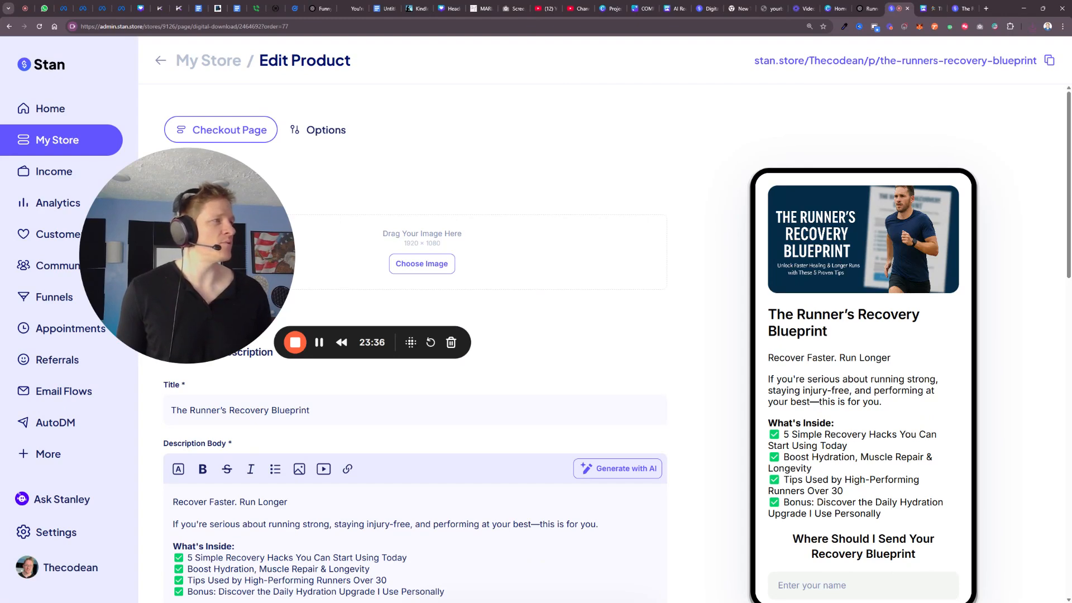
Review the rest of the checkout page settings and save the updated product.
scroll(720, 374, down, 2)
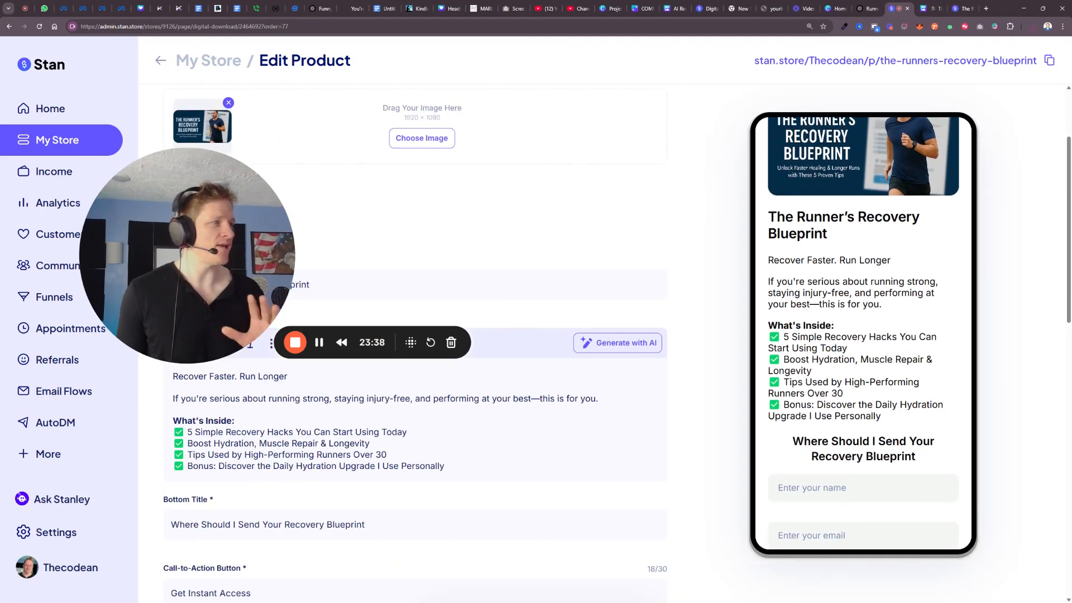
scroll(774, 413, down, 8)
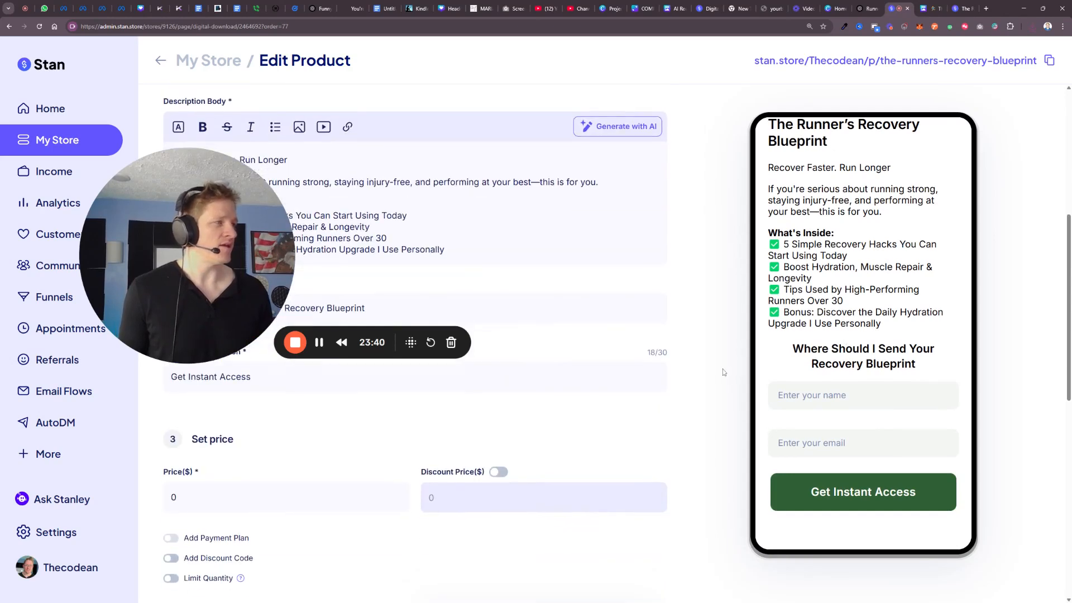
scroll(773, 414, down, 5)
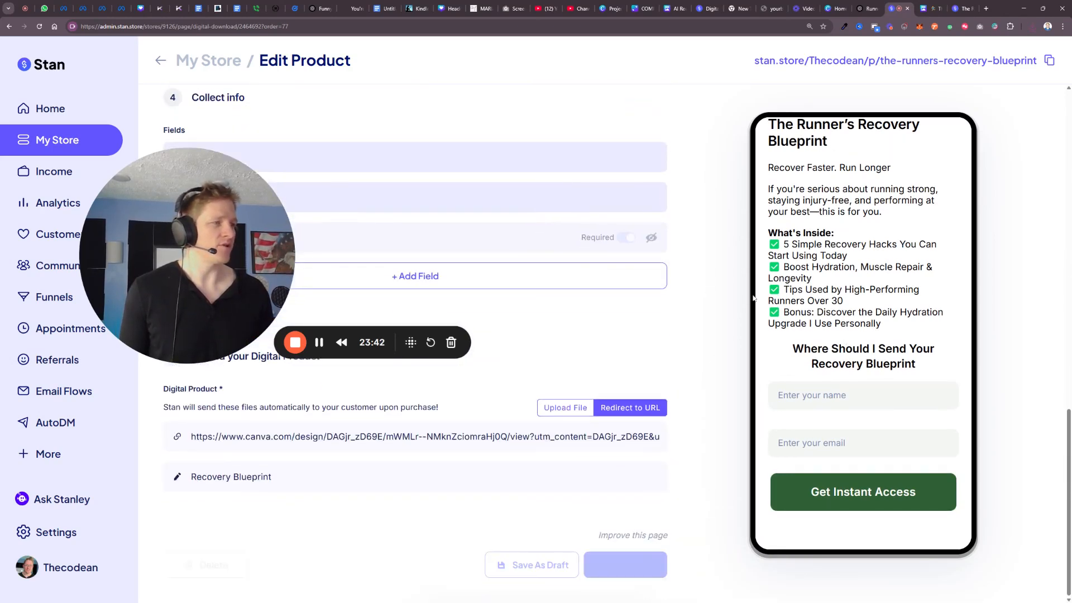
Reload the live landing page, submit the form for instant access and follow the order's redirect.
click(963, 8)
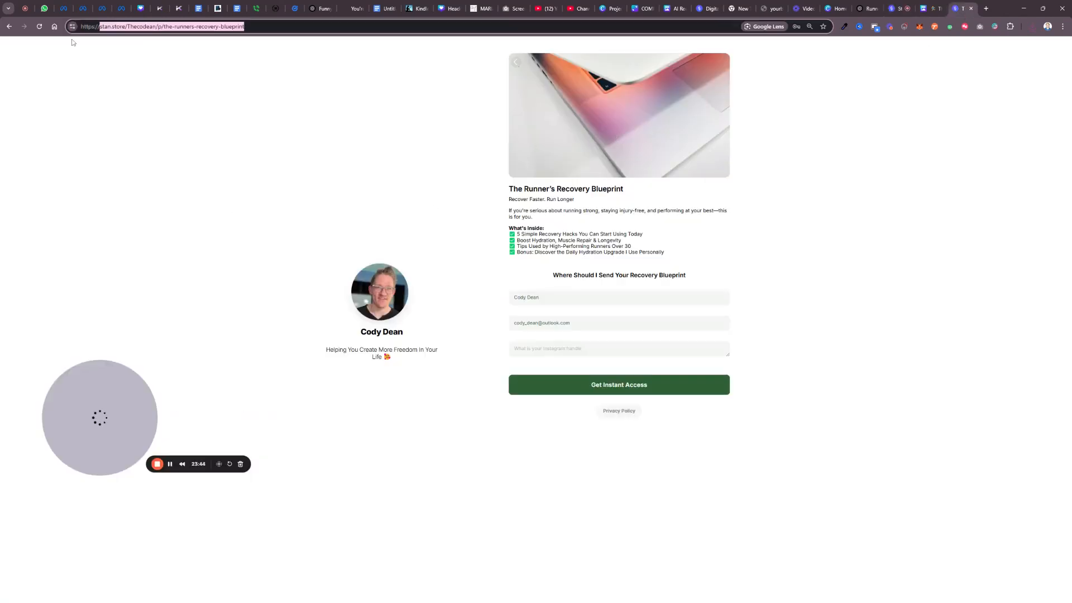
click(39, 31)
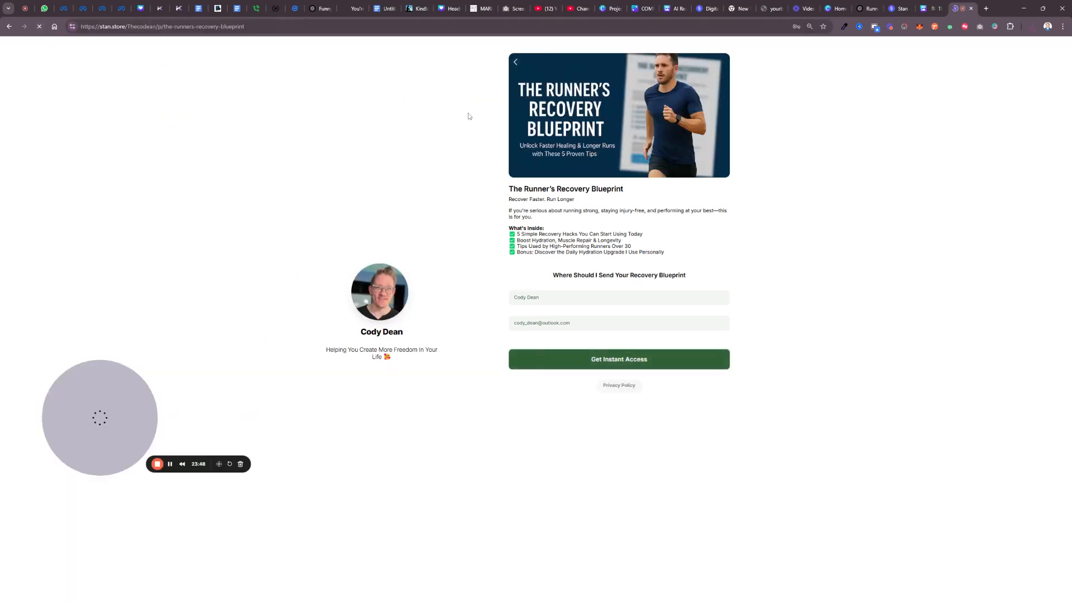
click(626, 365)
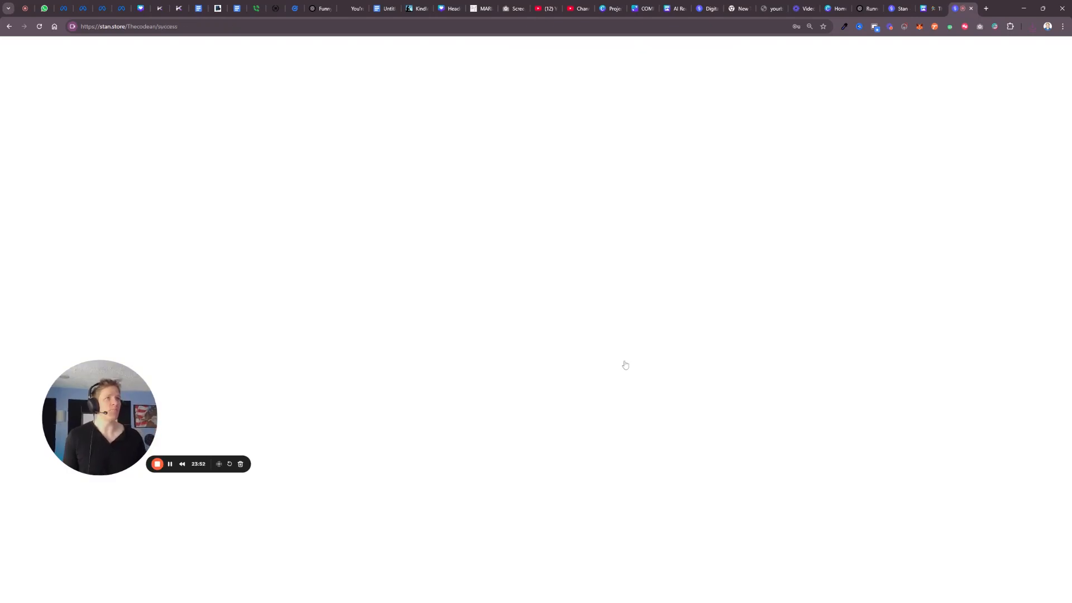
click(639, 364)
Check the thank-you page, then examine the redirected Canva blueprint down to its closing "Click here." line.
key(ctrl+shift+Tab)
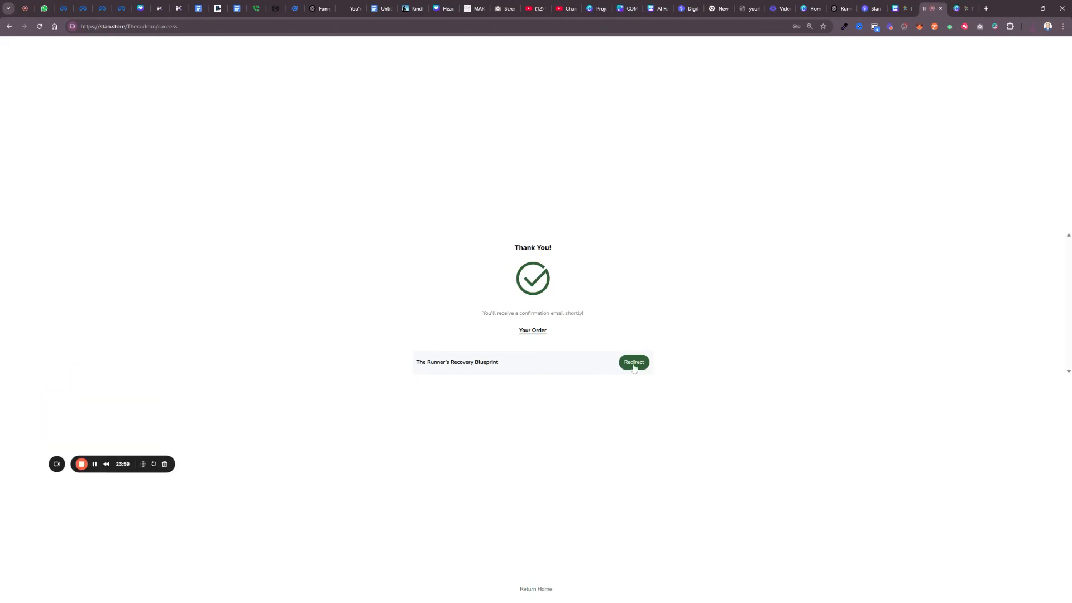
click(960, 10)
drag(385, 84, 548, 481)
click(539, 472)
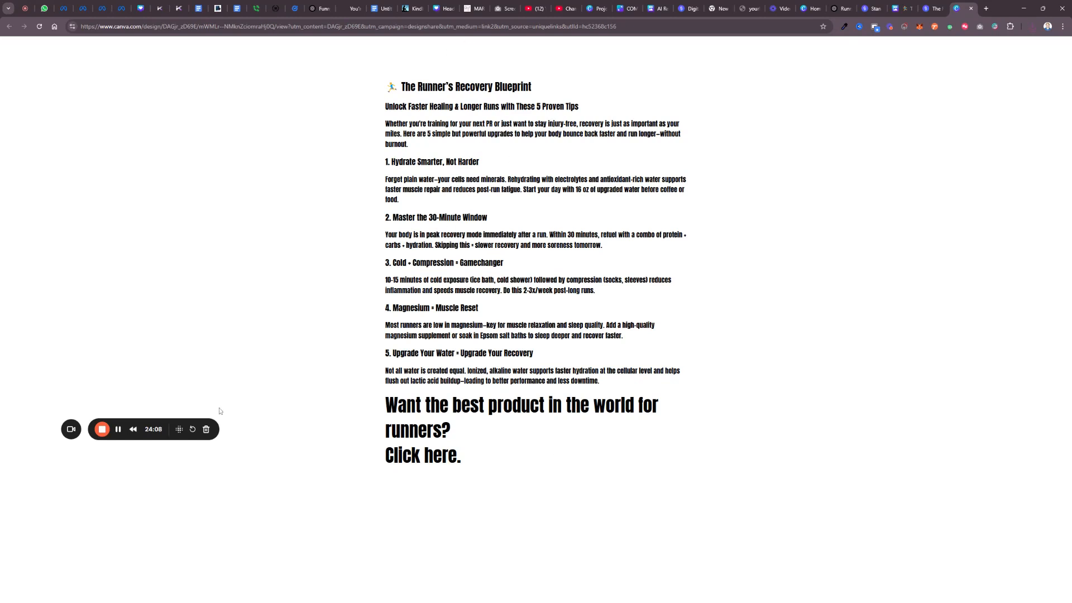
drag(393, 455, 483, 468)
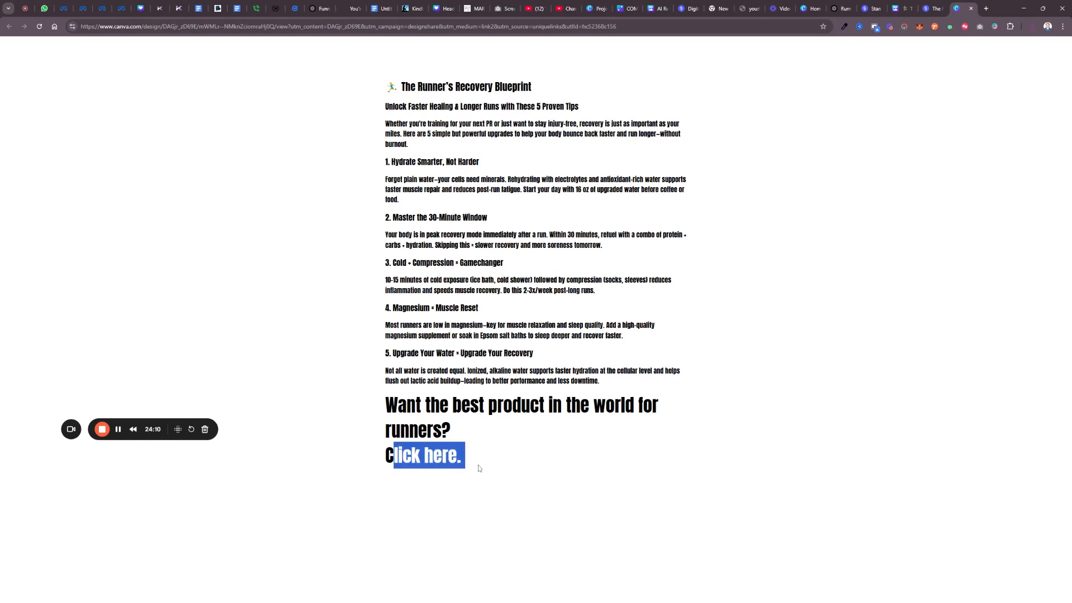
triple_click(440, 456)
Switch to ChatGPT and view the finished 16:9 mockup in the conversation.
click(840, 11)
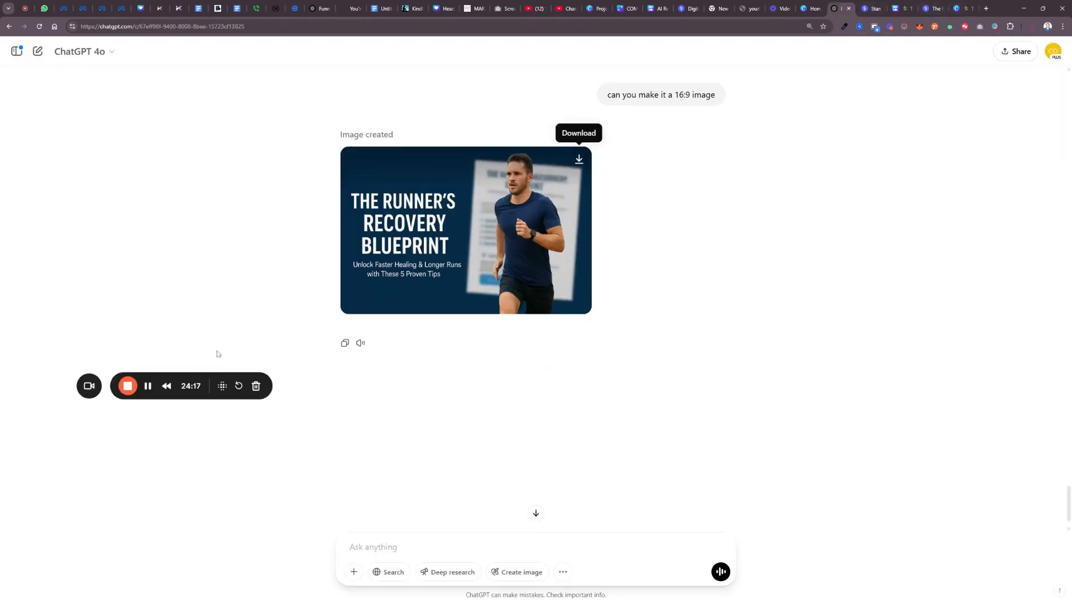
click(90, 386)
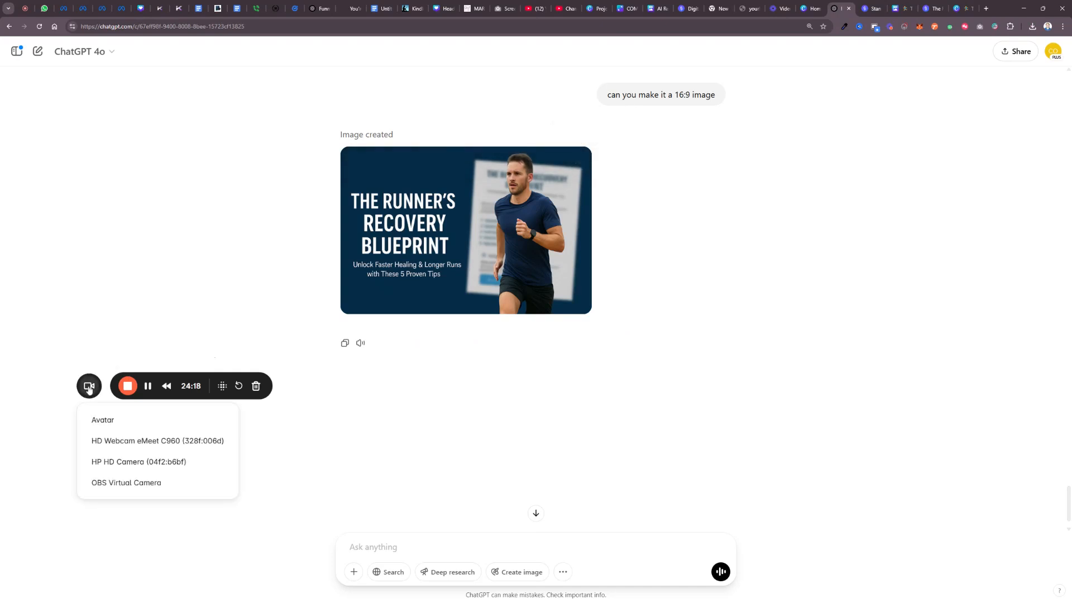
click(119, 441)
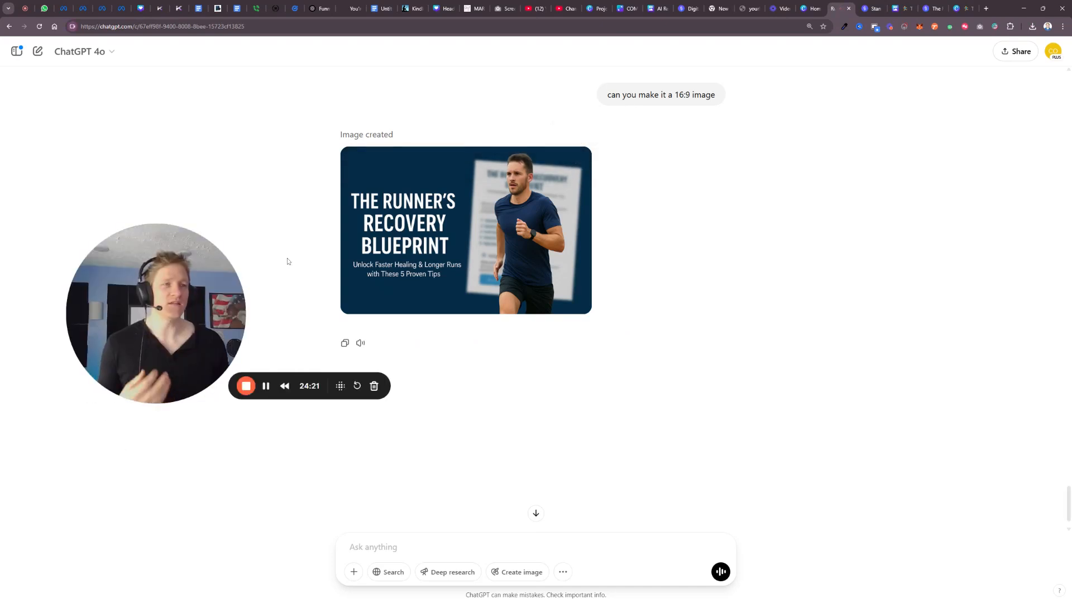